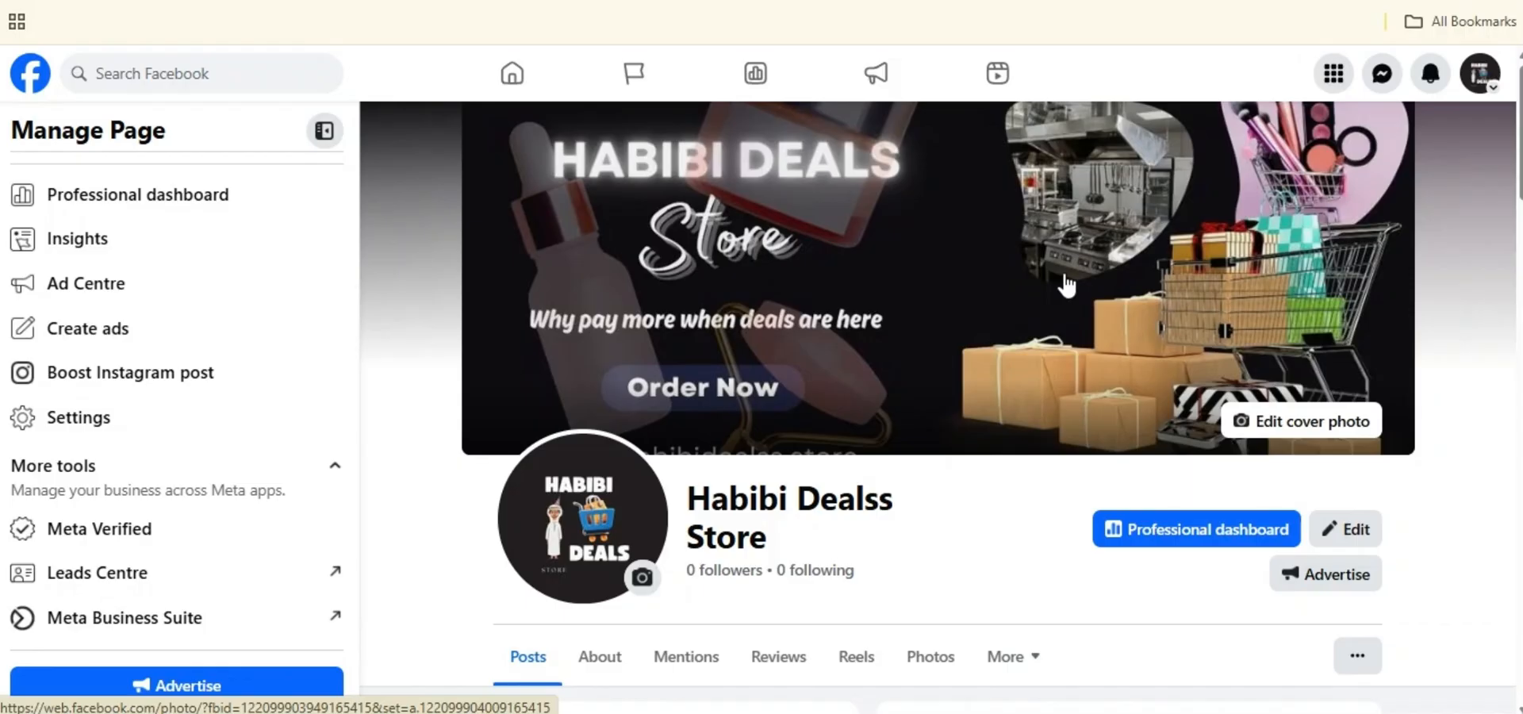
Look over the Habibi Dealss Store page and switch to Meta Business Suite for it.
scroll(424, 234, down, 6)
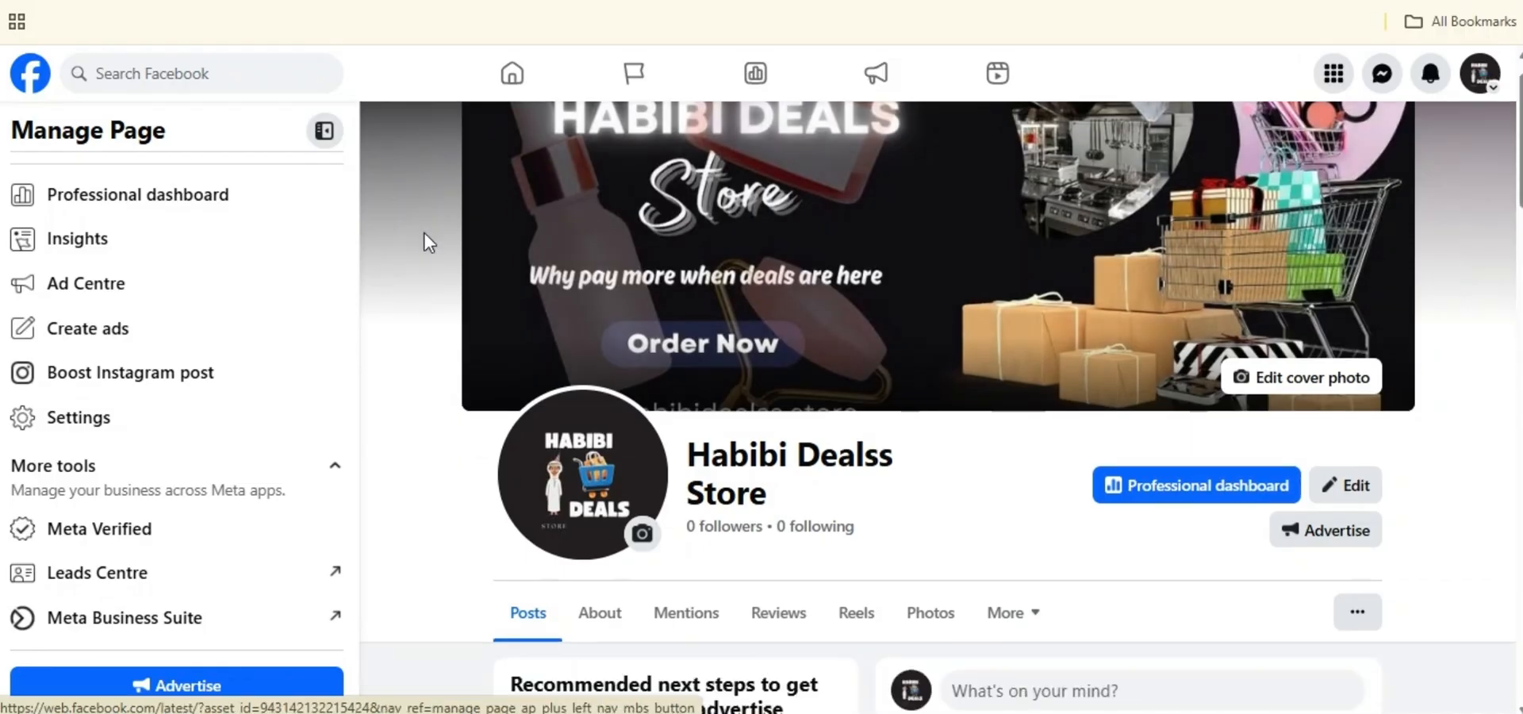
scroll(425, 237, down, 4)
scroll(425, 238, up, 10)
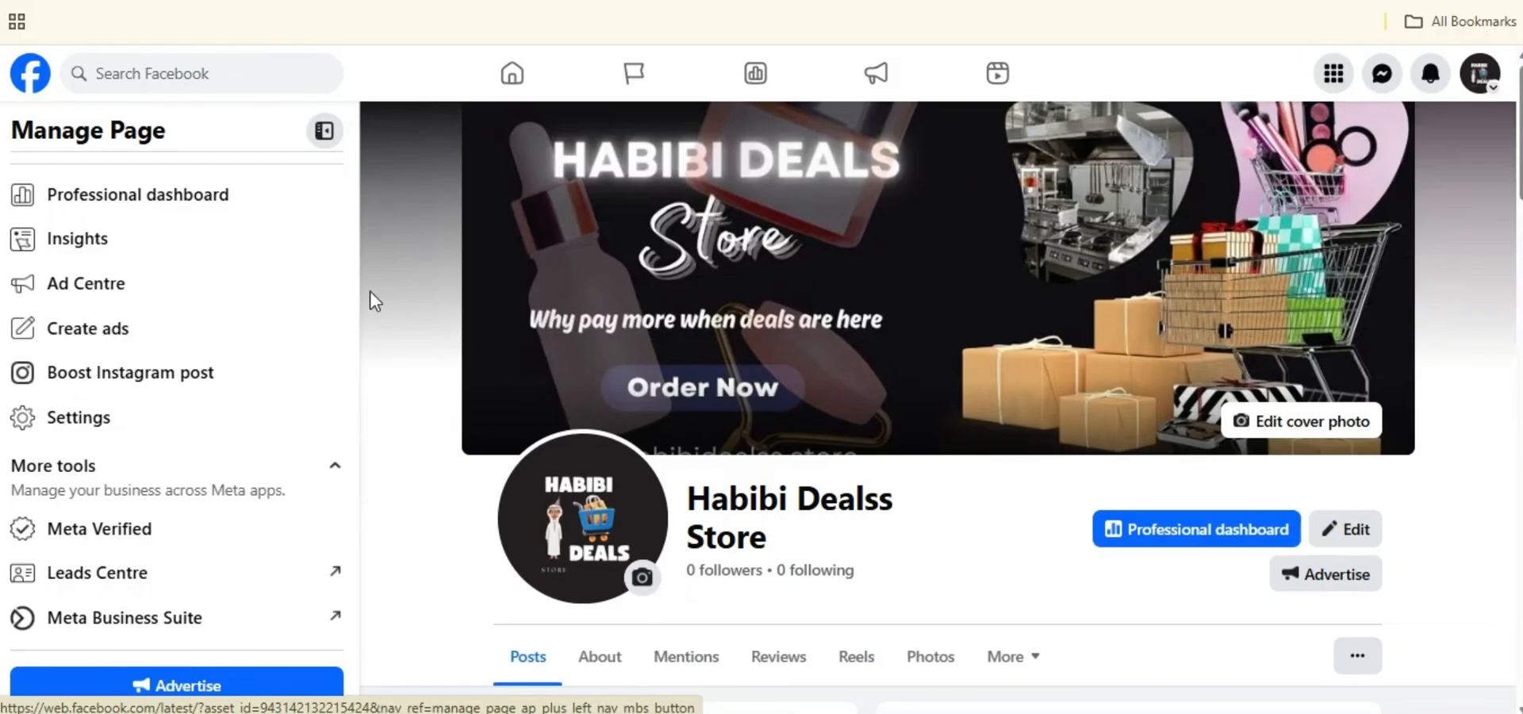
click(141, 627)
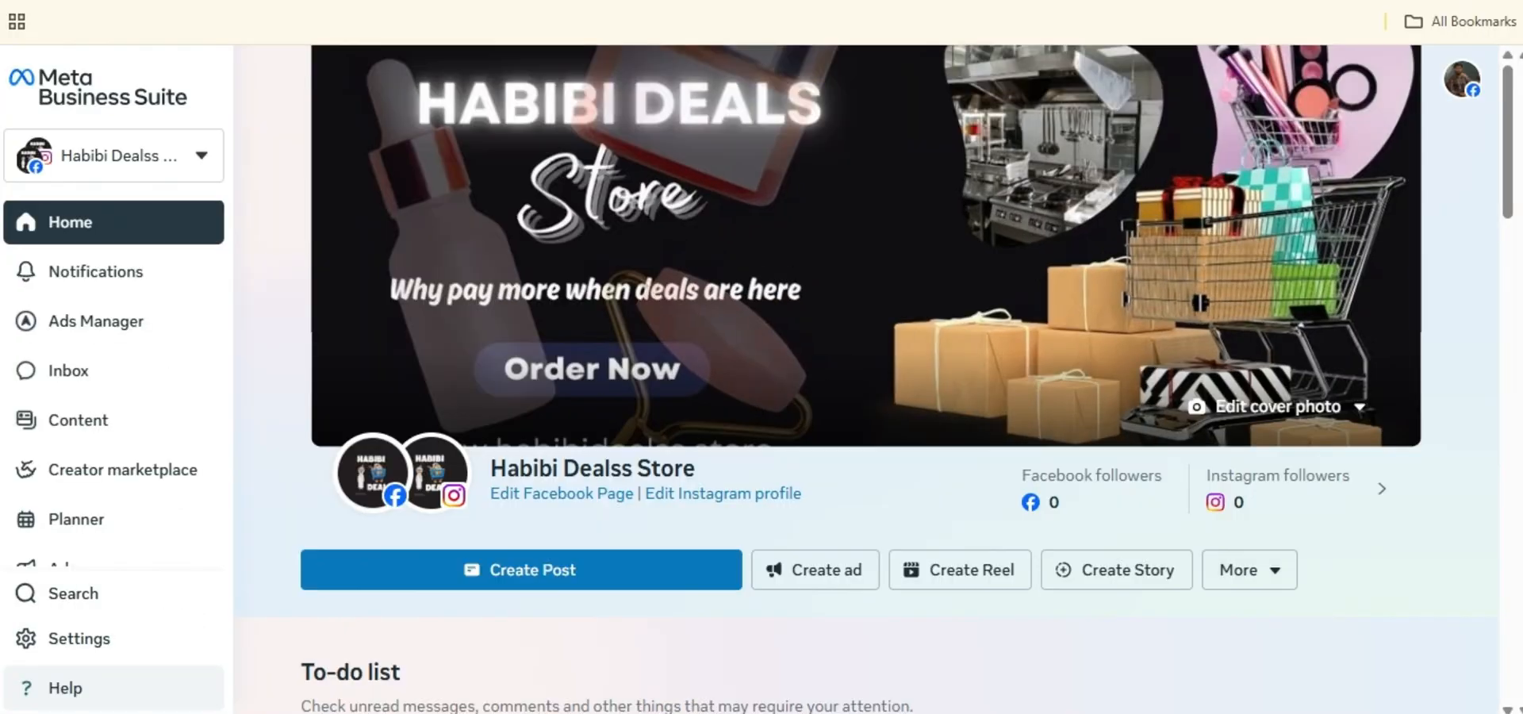
Look over the Business Suite home page and switch to Ads Manager.
scroll(421, 365, down, 6)
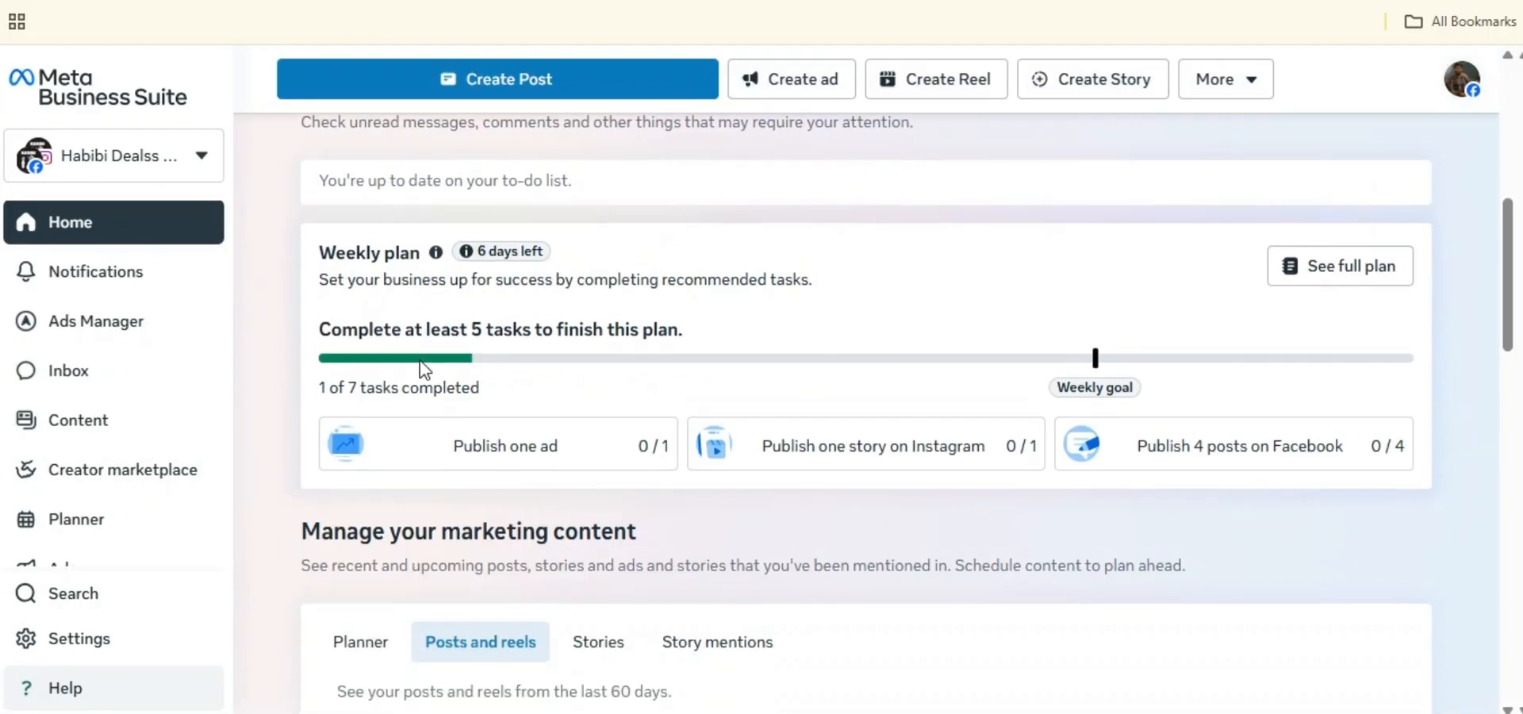
scroll(421, 365, up, 6)
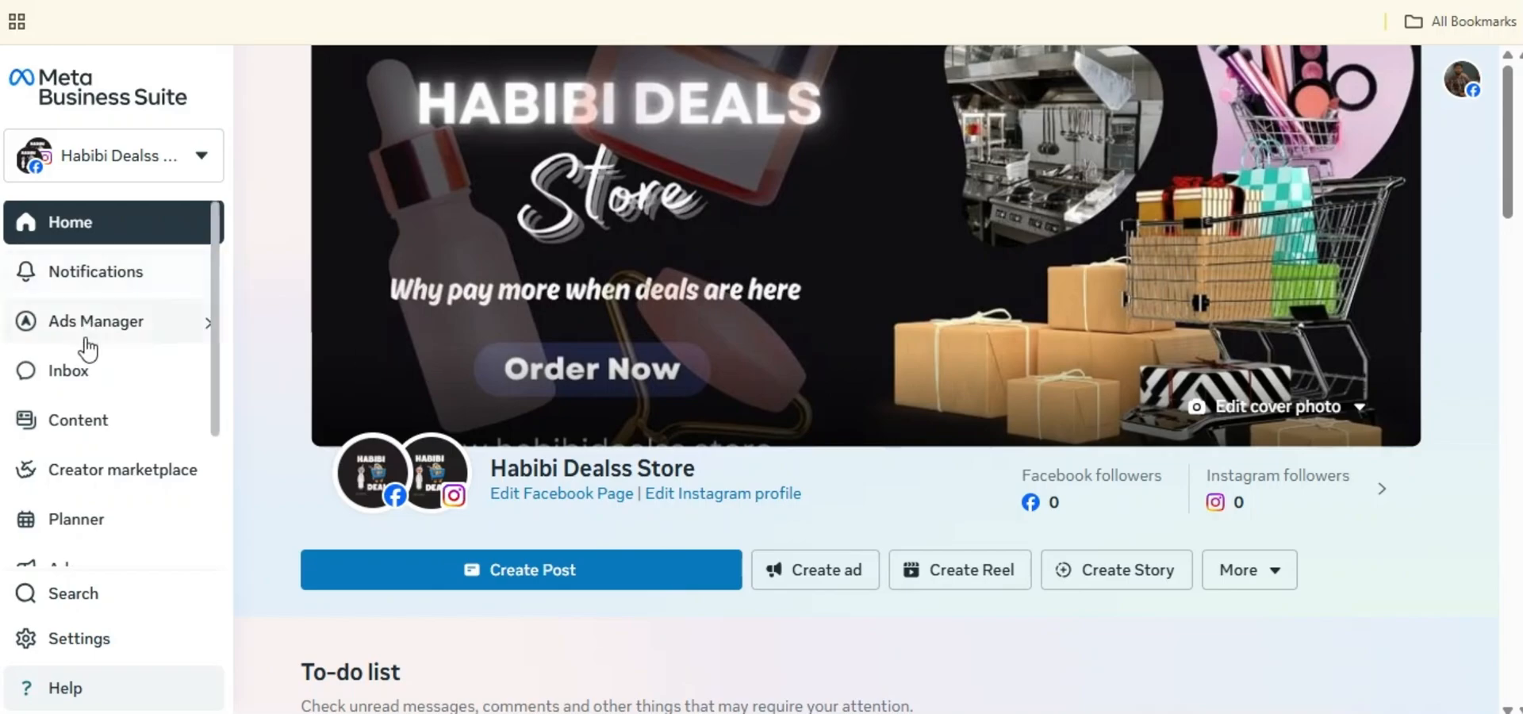
click(89, 341)
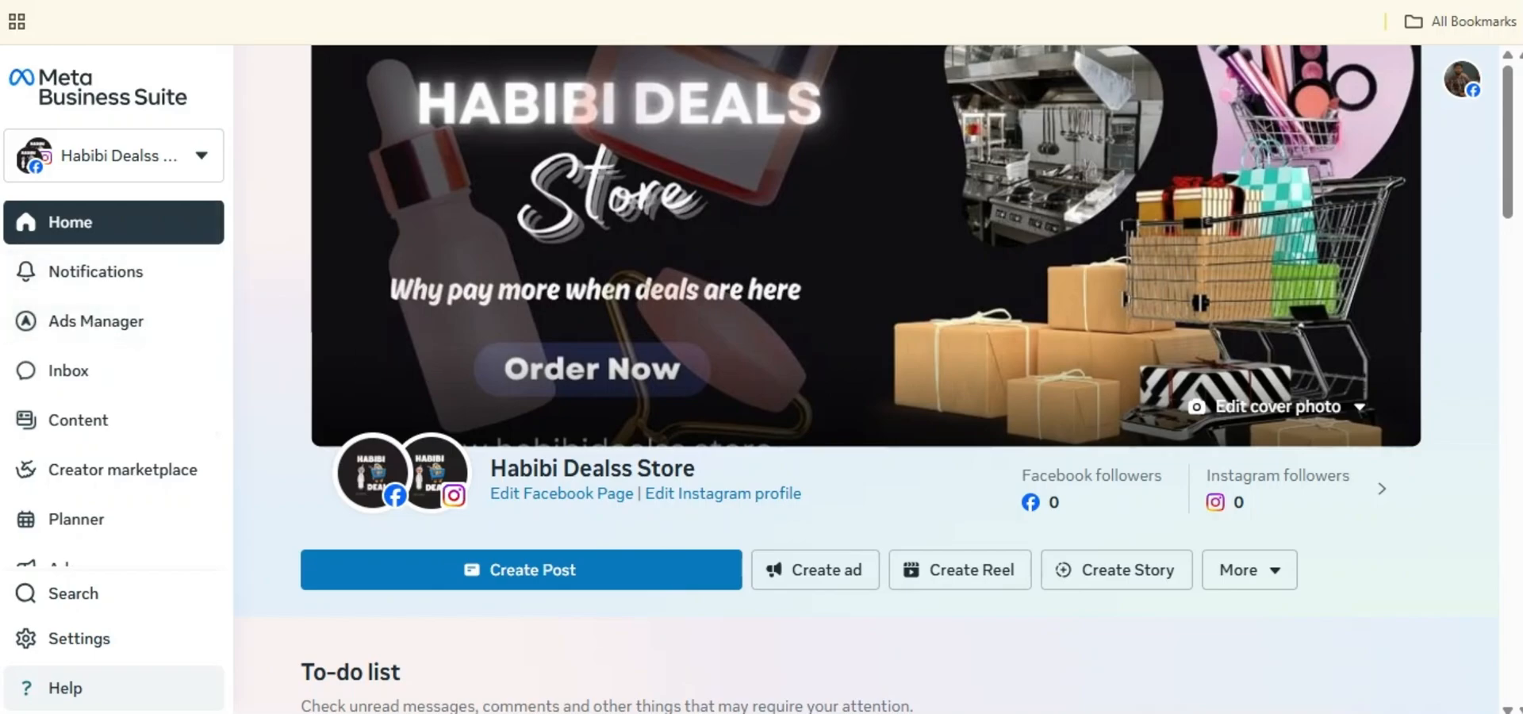
Look over the ad account overview and switch to Events Manager.
scroll(511, 266, down, 2)
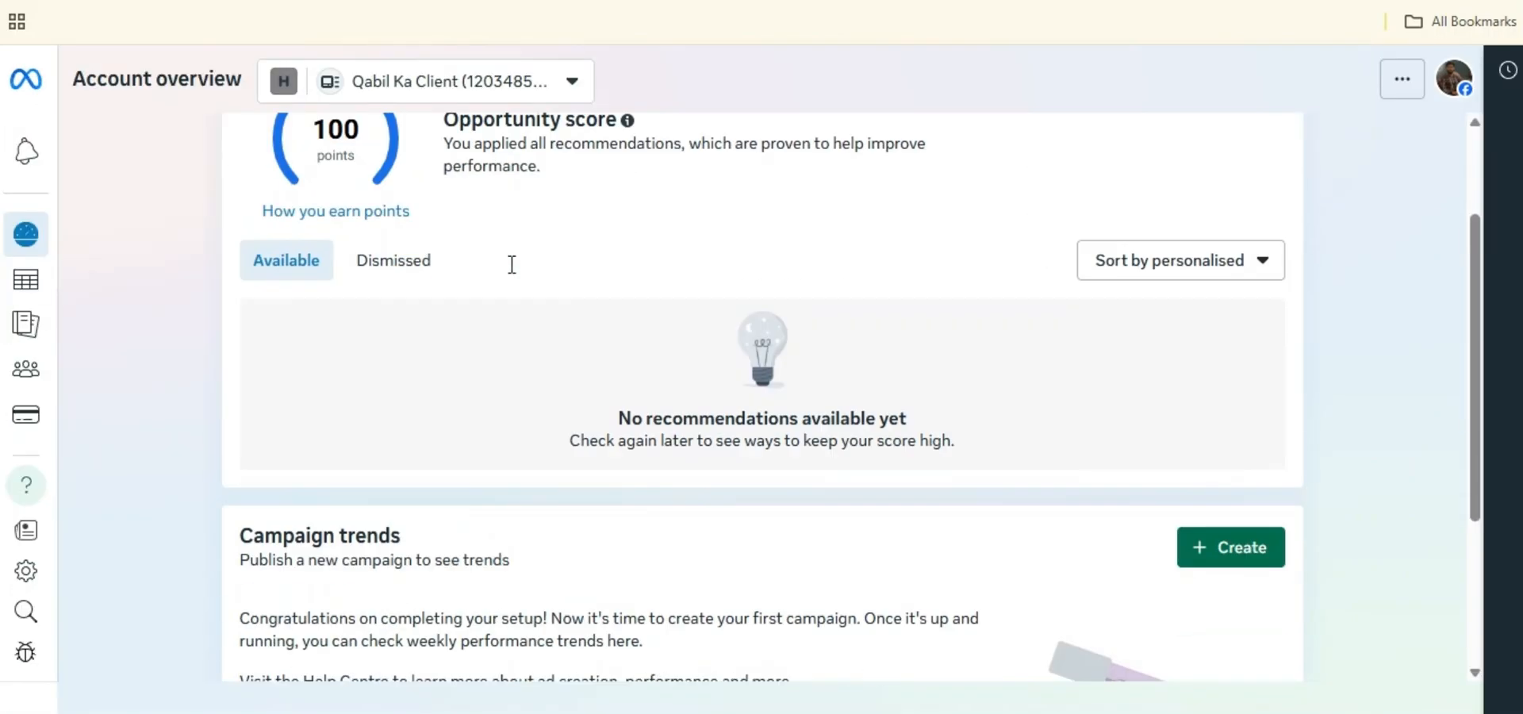
scroll(512, 269, up, 2)
mouse_move(26, 306)
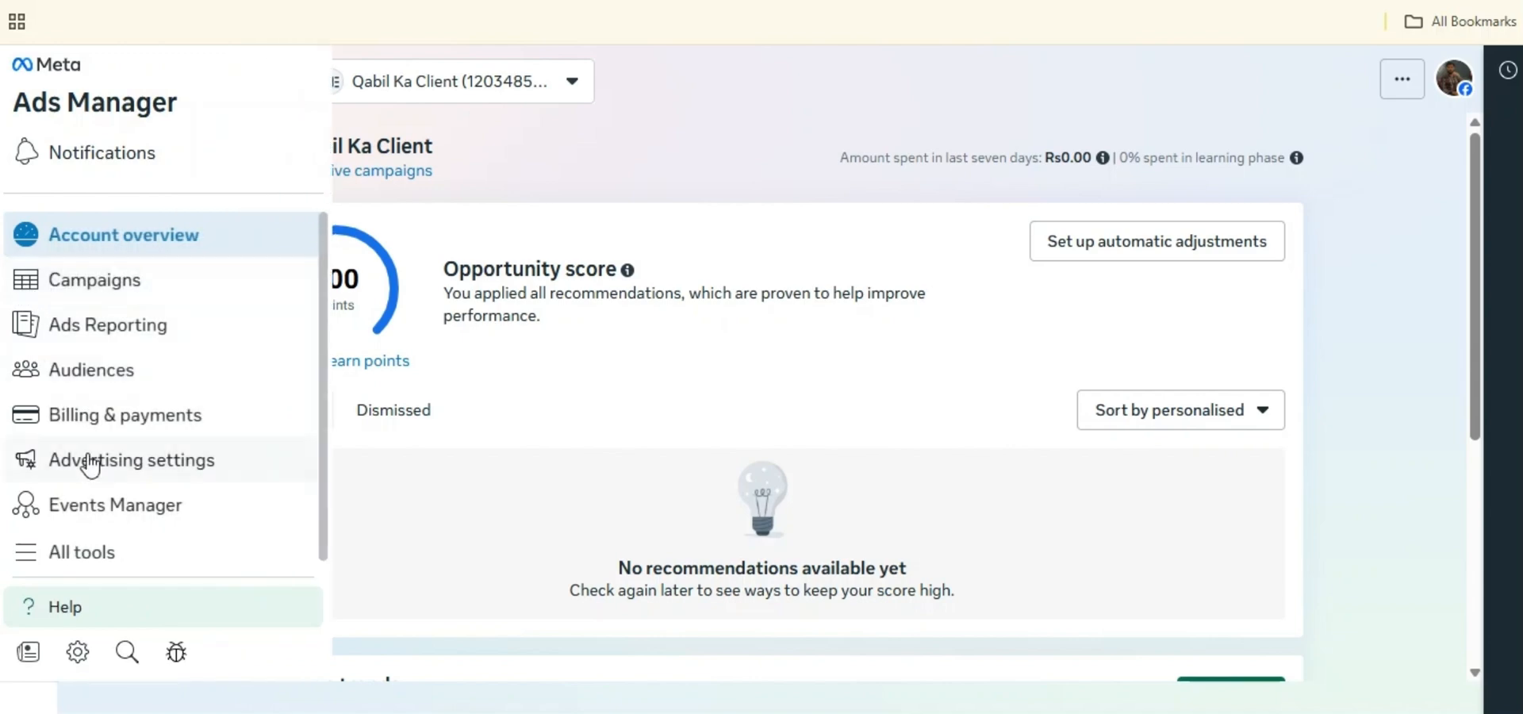
click(102, 514)
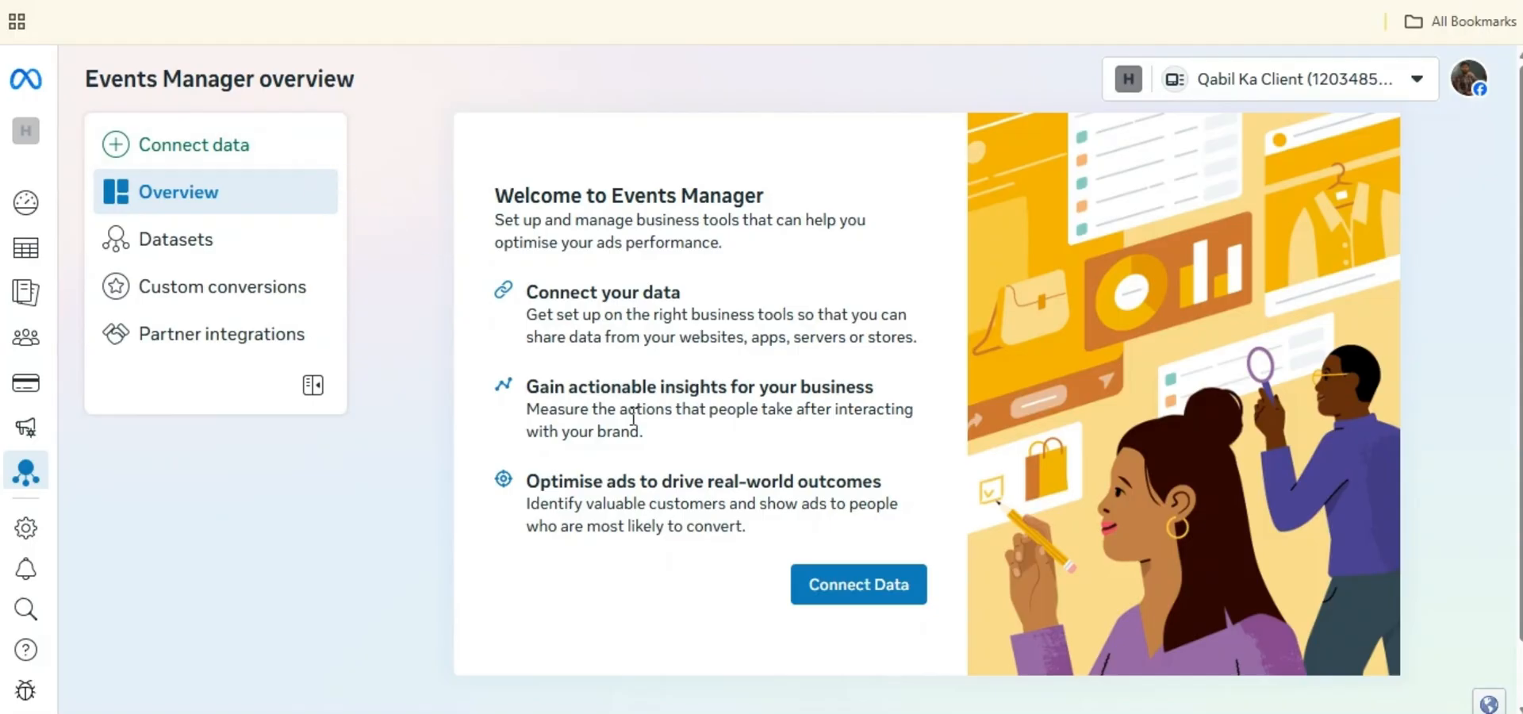
Start connecting a new data source with Web as its type.
click(841, 587)
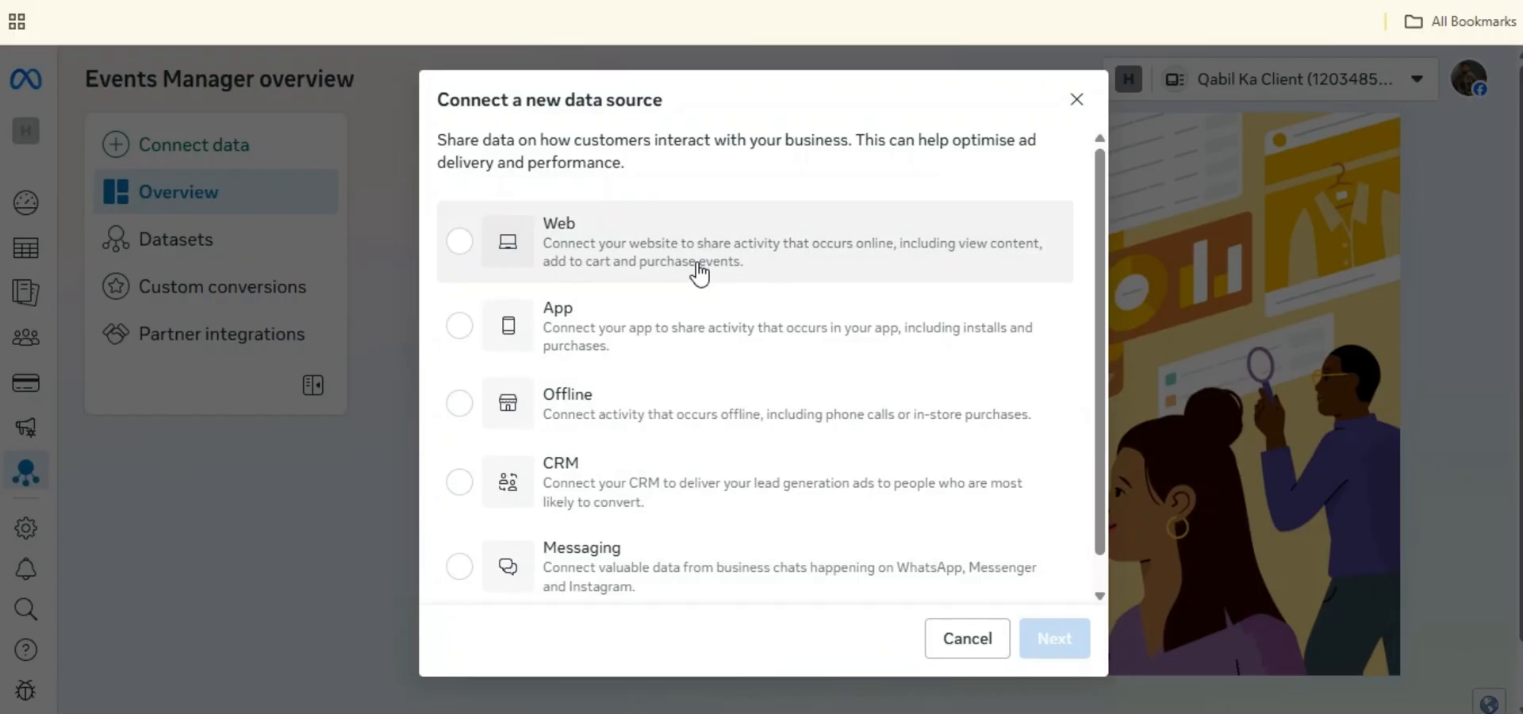
click(463, 254)
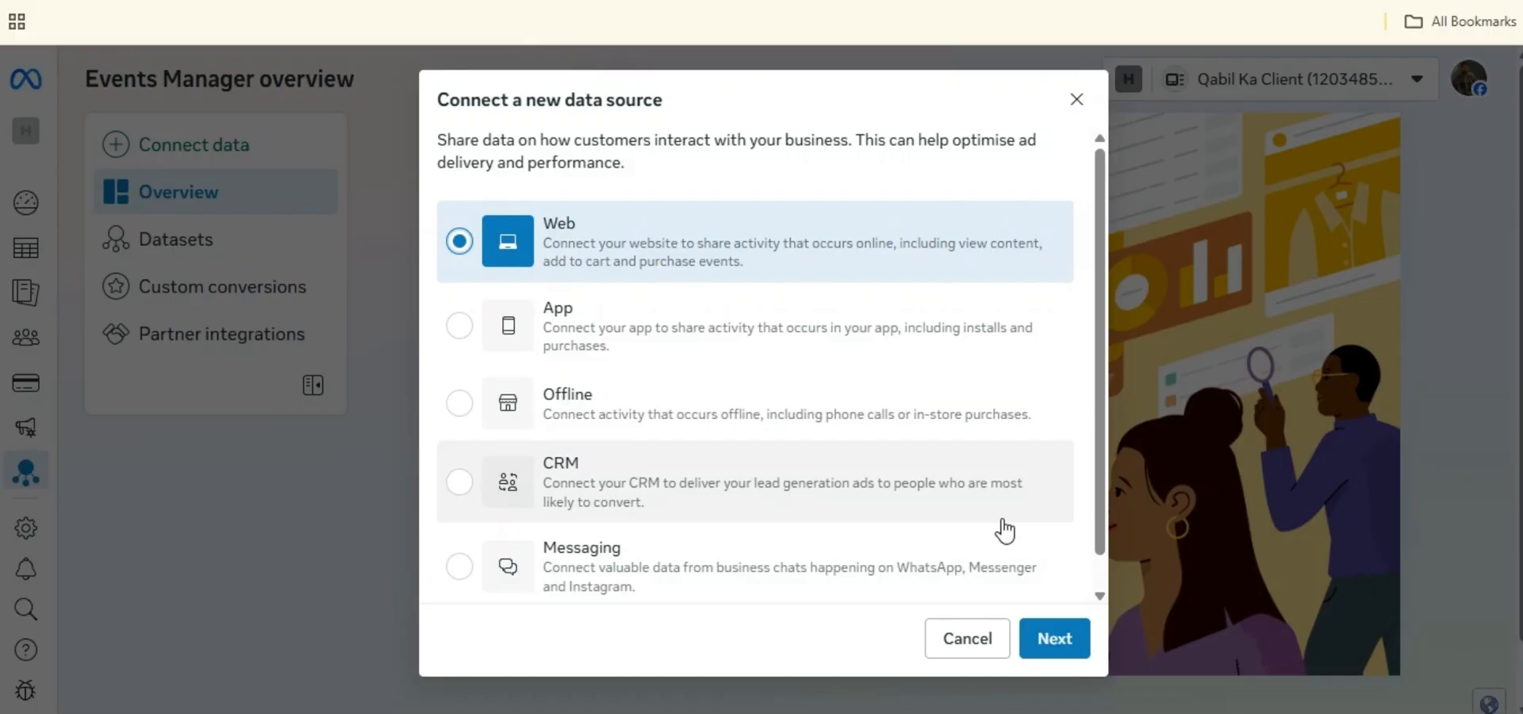
click(1055, 639)
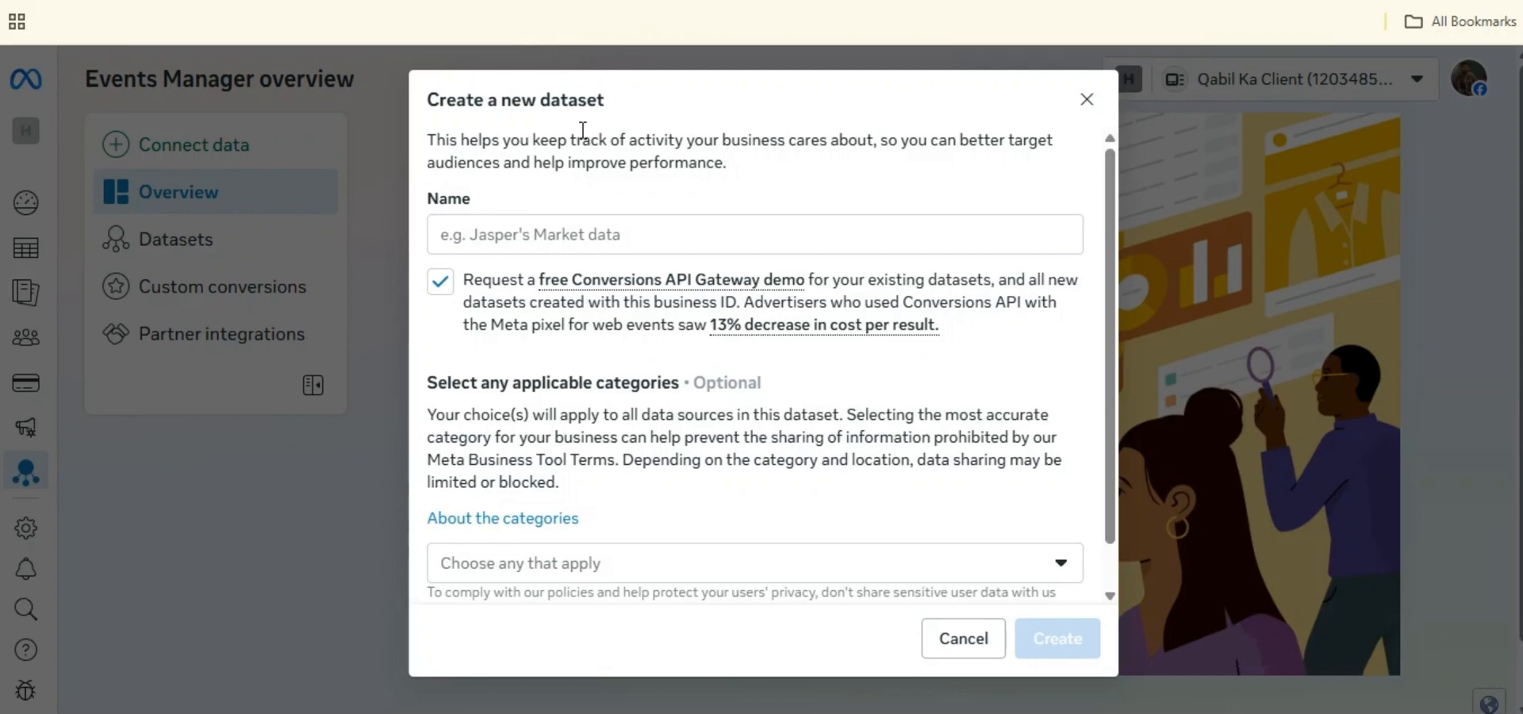
Create a new dataset named Habibi Deals, keeping the Conversions API Gateway demo request selected.
click(524, 238)
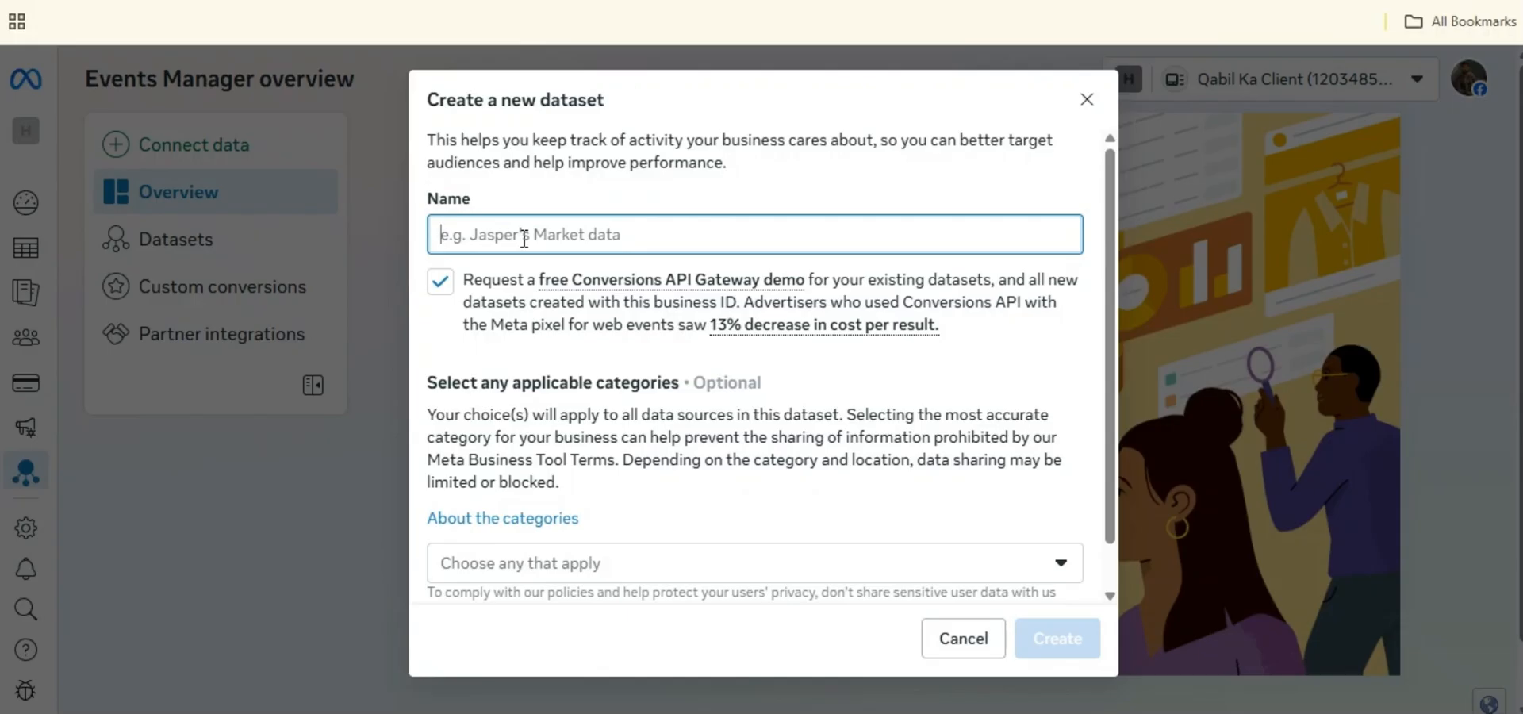
text(Habibi)
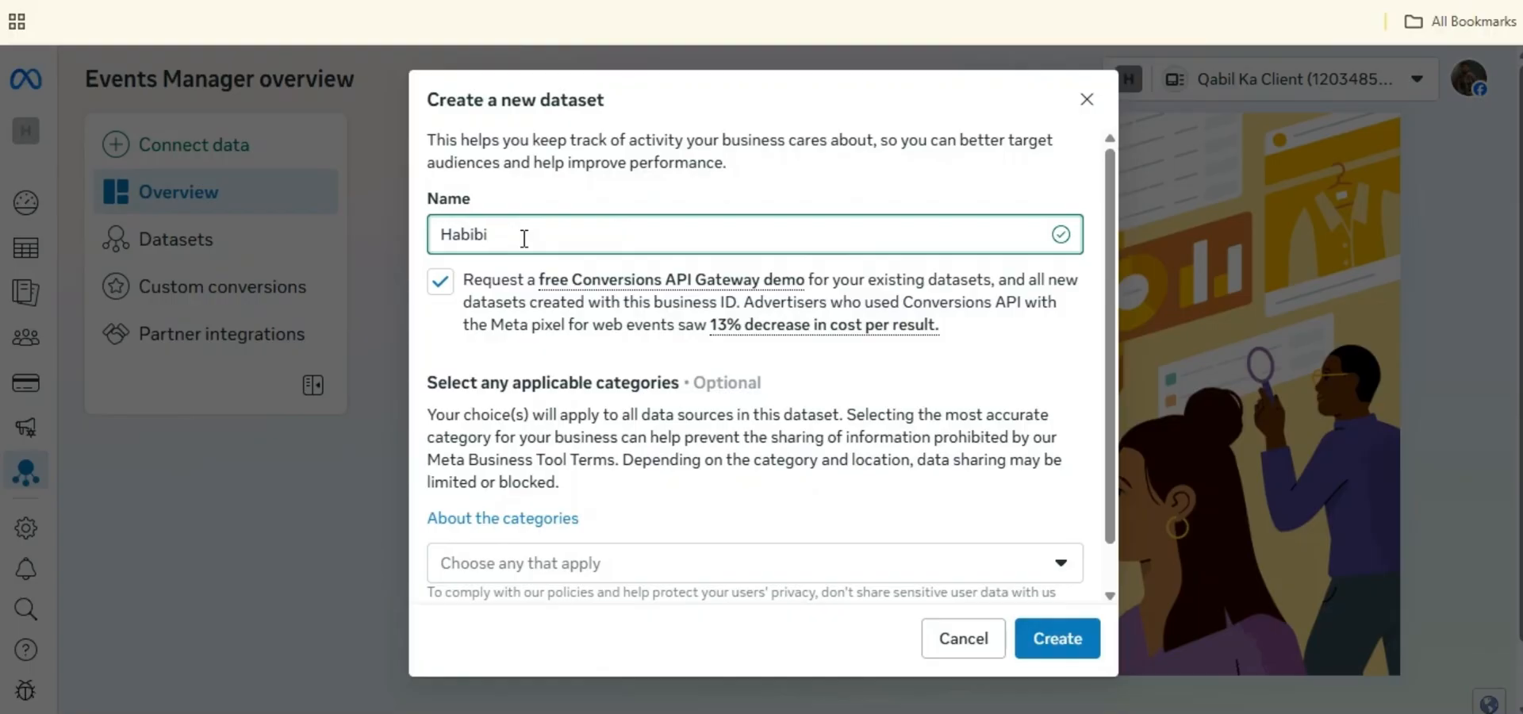
text( Deals)
scroll(1021, 390, down, 1)
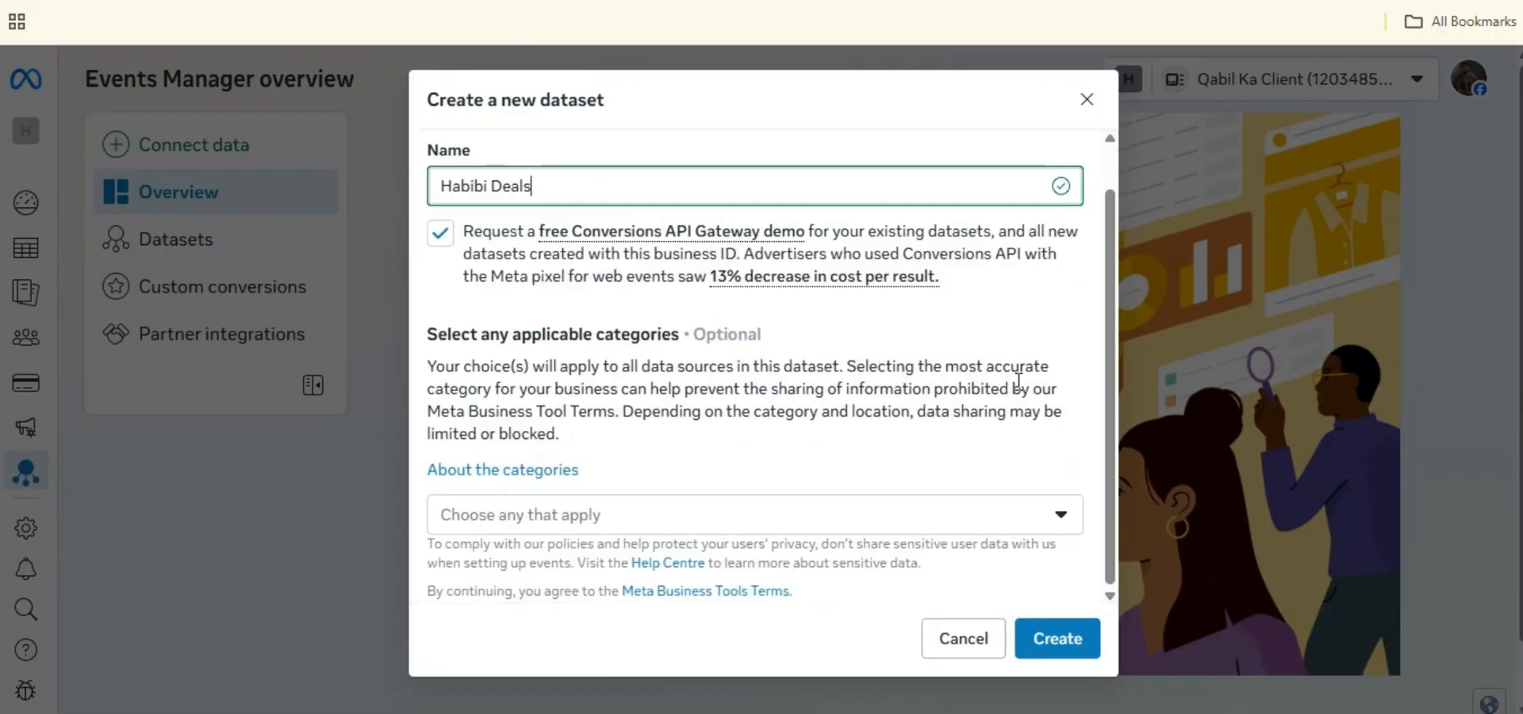
scroll(1020, 387, up, 1)
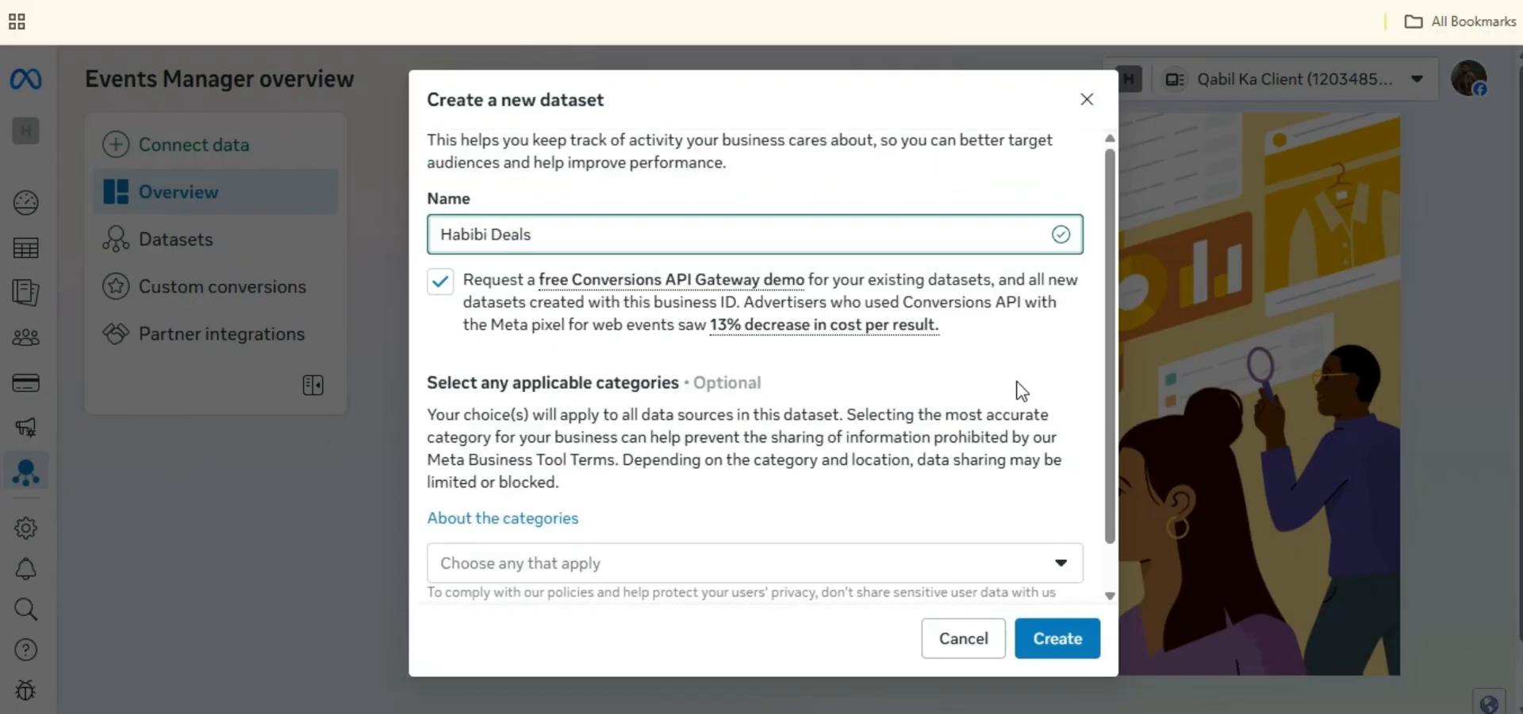
click(1056, 646)
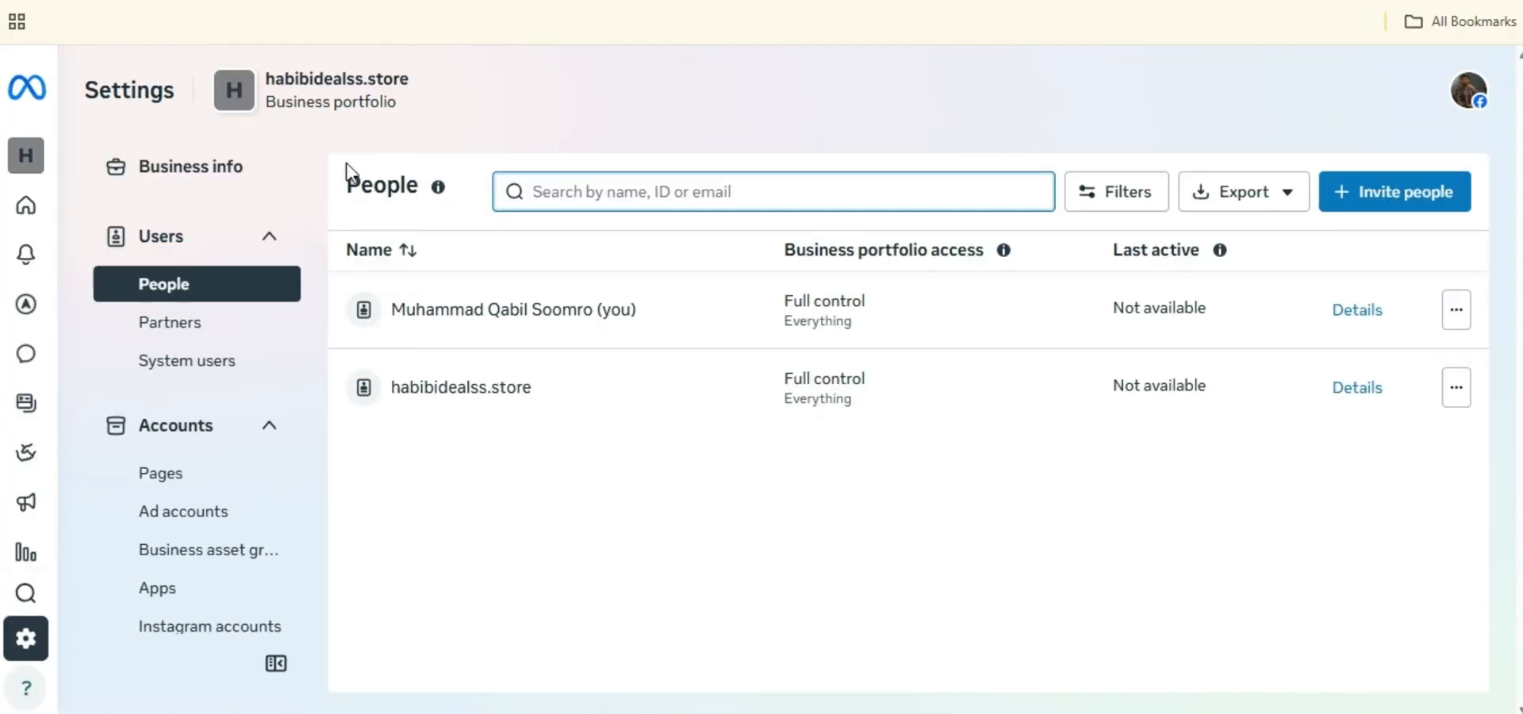
Open the datasets and pixels list under data sources in the habibidealss.store business portfolio settings.
drag(270, 101, 399, 103)
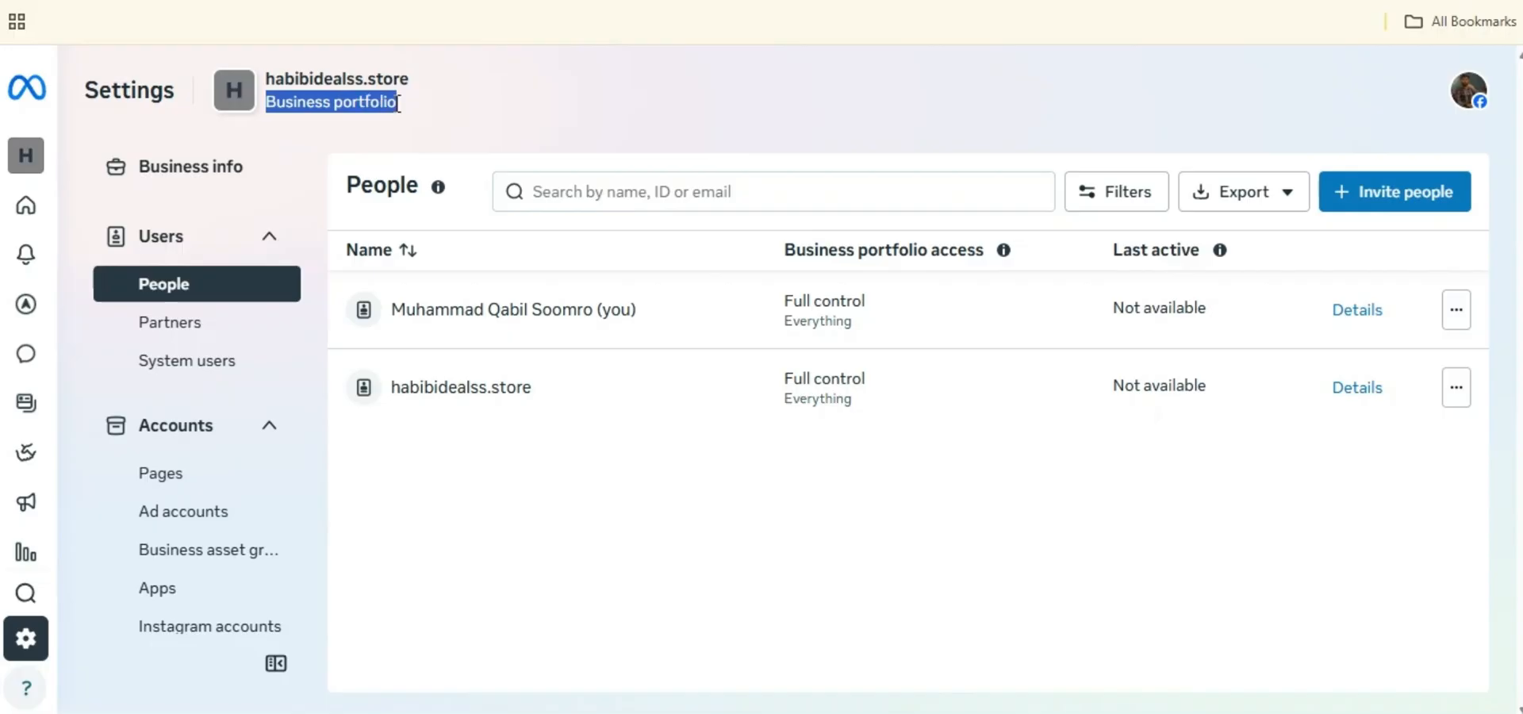
click(399, 103)
scroll(249, 248, down, 6)
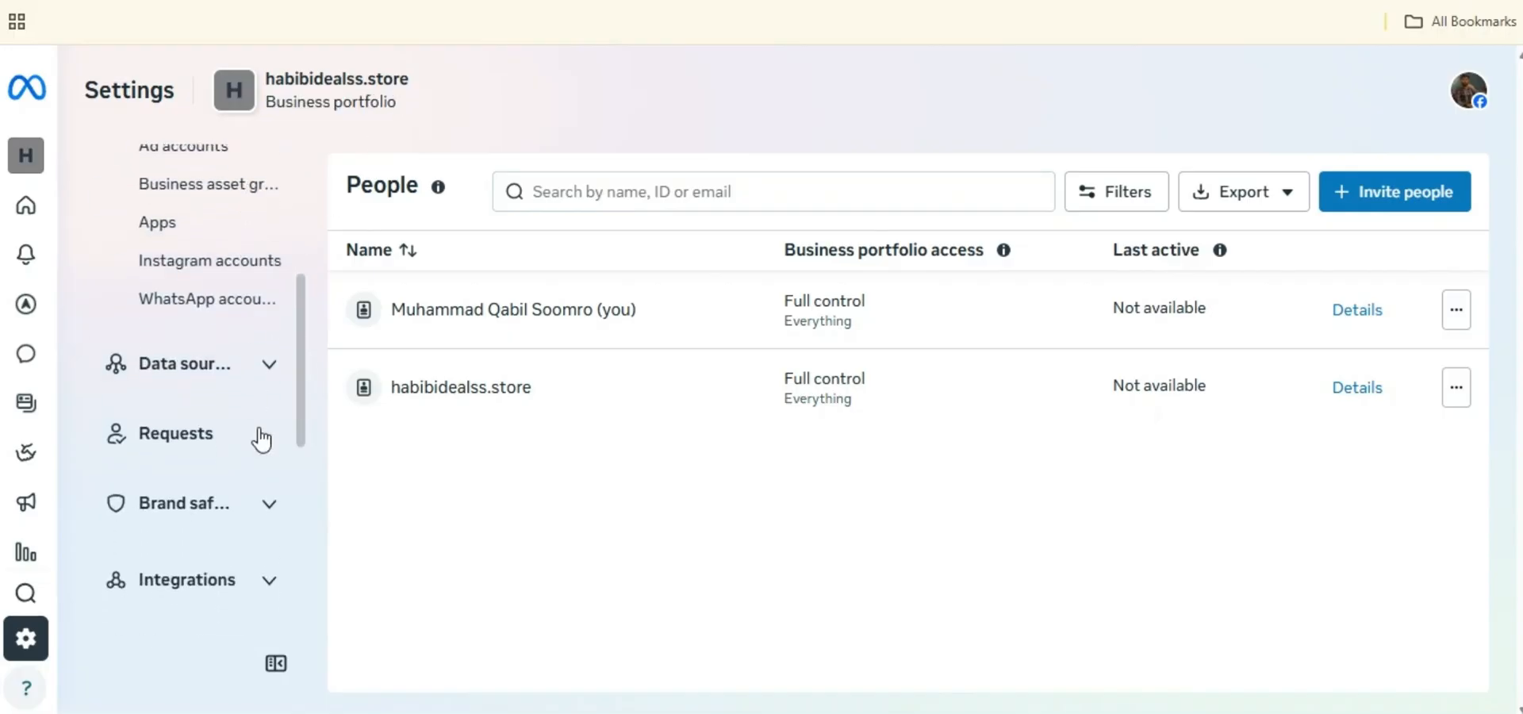
click(193, 290)
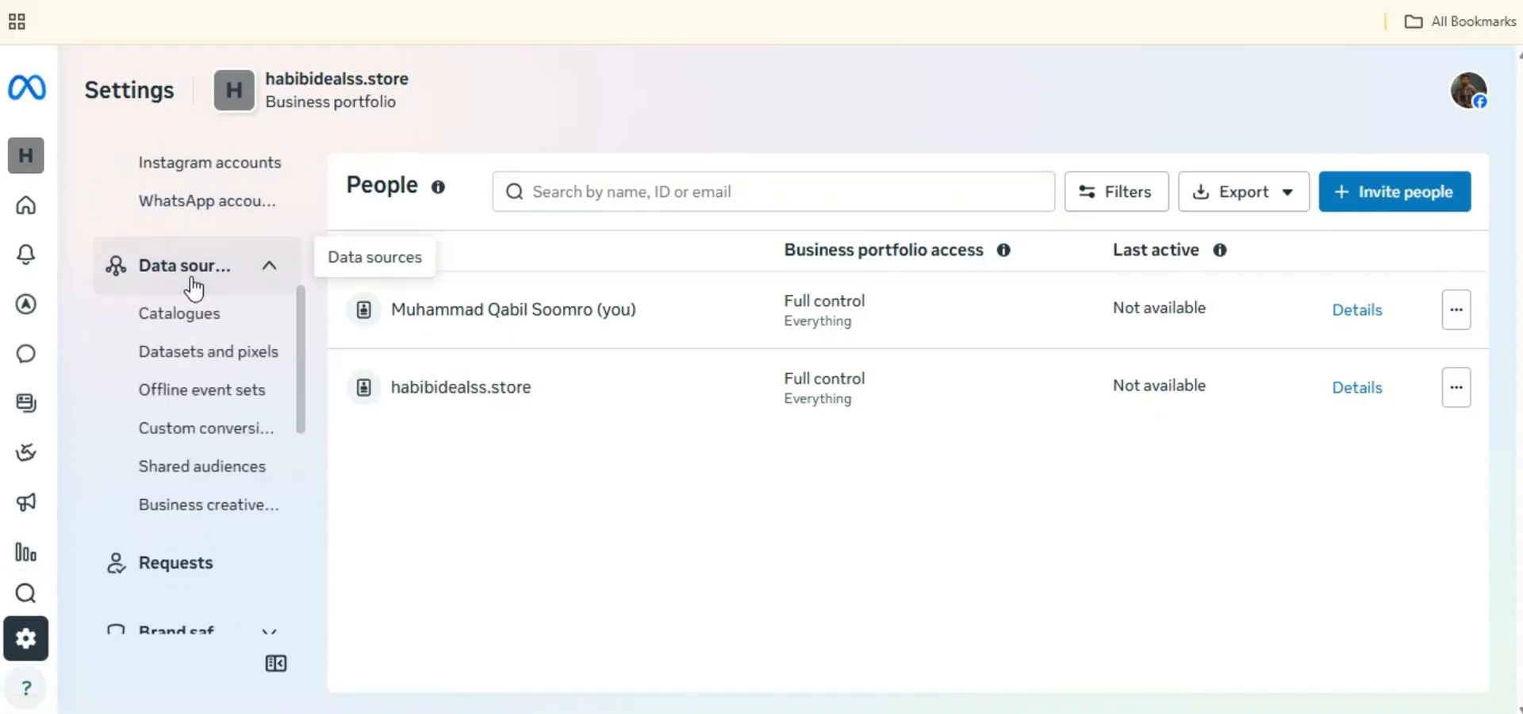
click(200, 354)
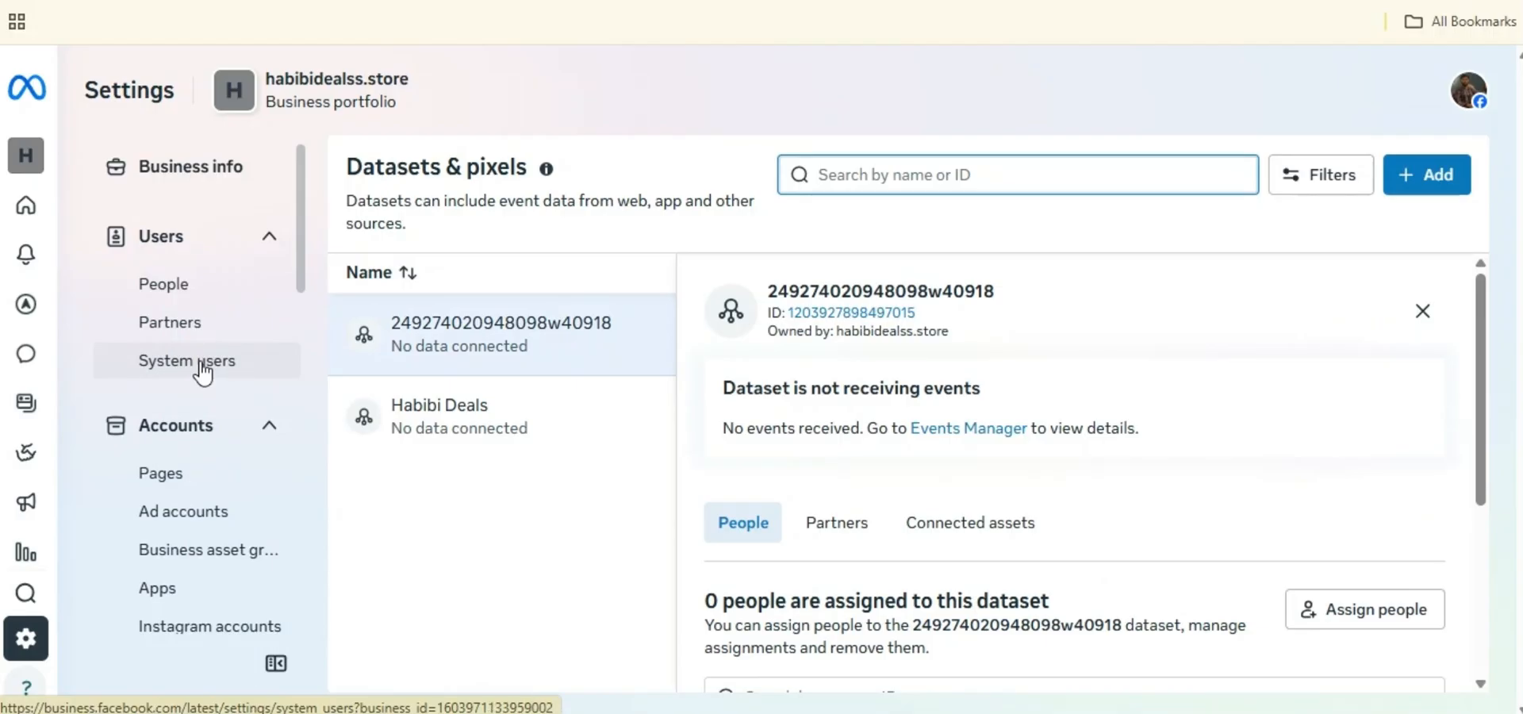
Close the first dataset's details, view those of the Habibi Deals dataset and open it in Events Manager.
click(1423, 311)
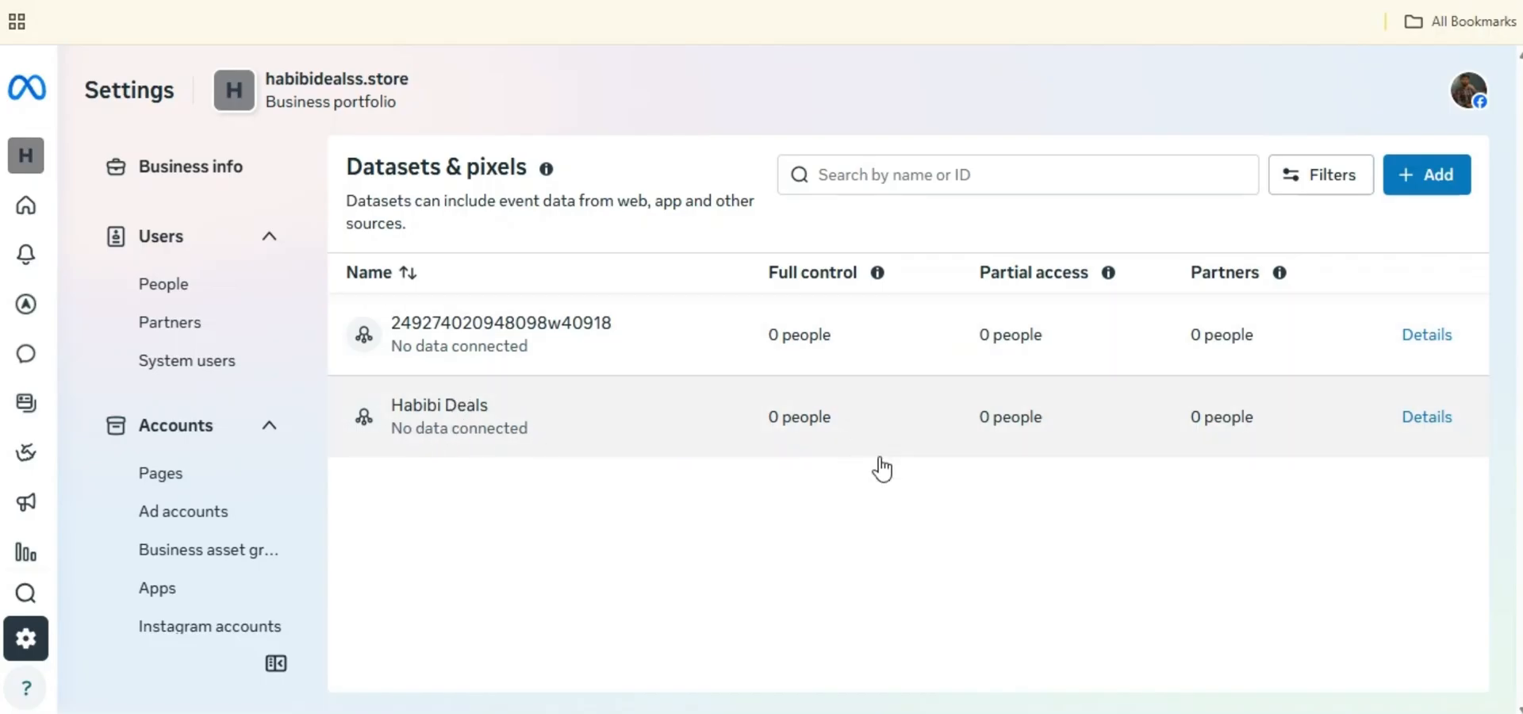
click(1411, 418)
scroll(1029, 476, down, 1)
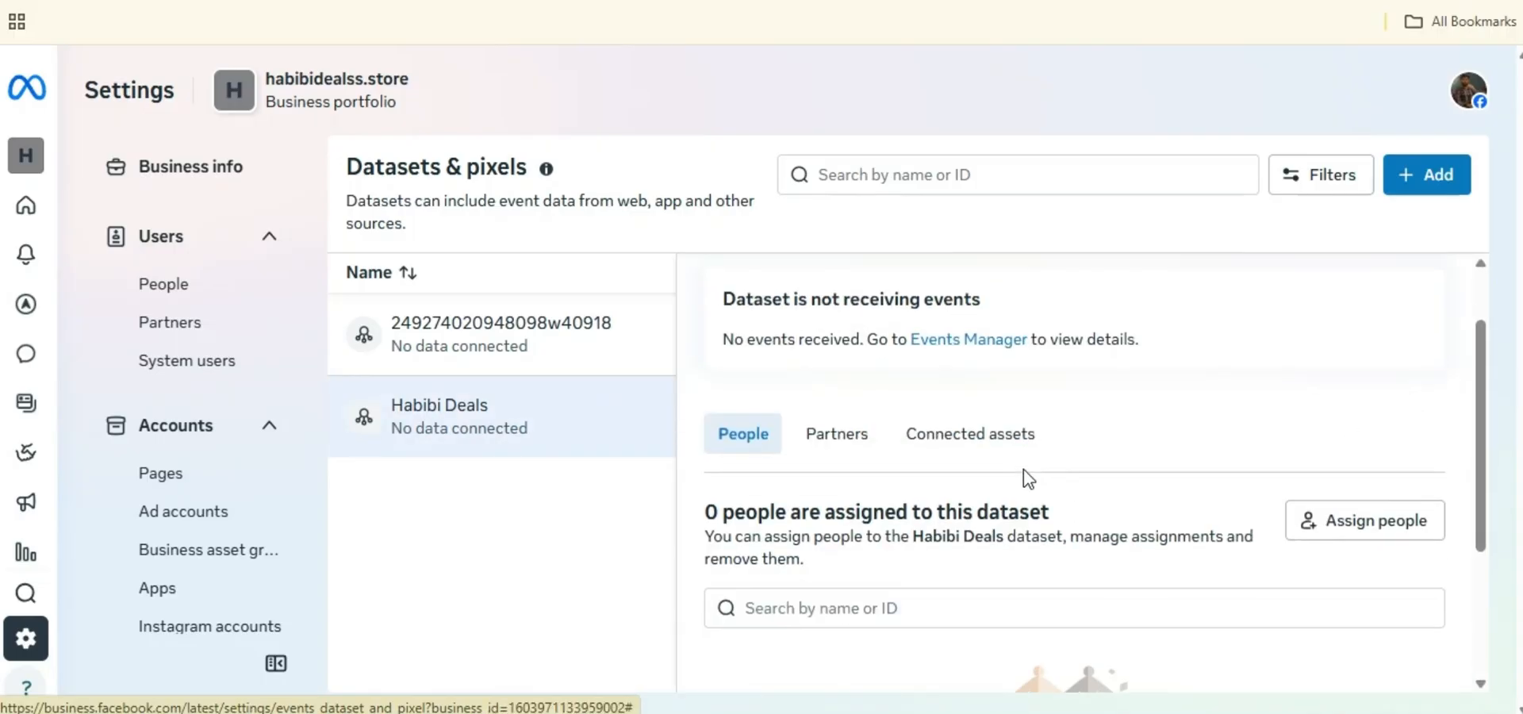
scroll(966, 343, up, 1)
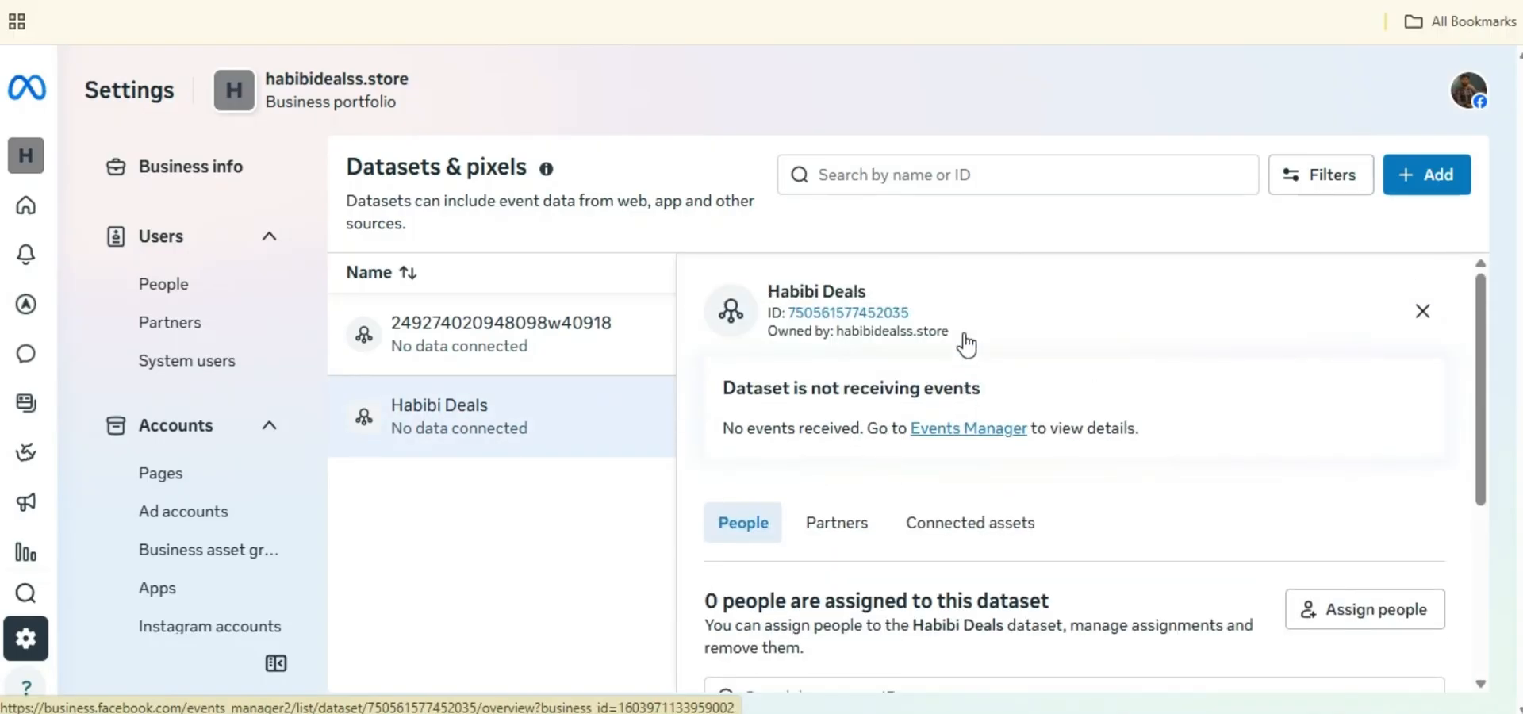
click(957, 433)
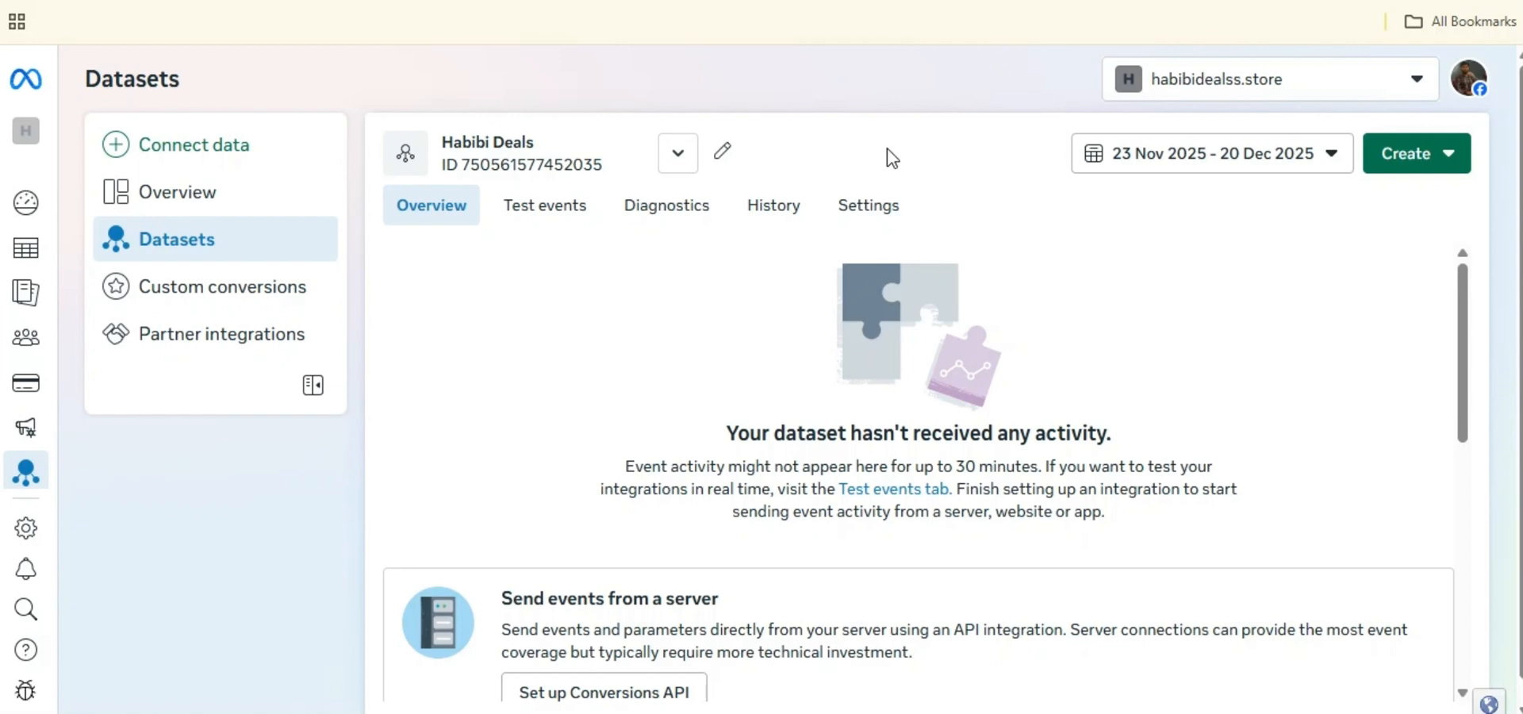
In the Habibi Deals dataset settings, turn on automatic website matching and automatic event tracking without code.
click(865, 210)
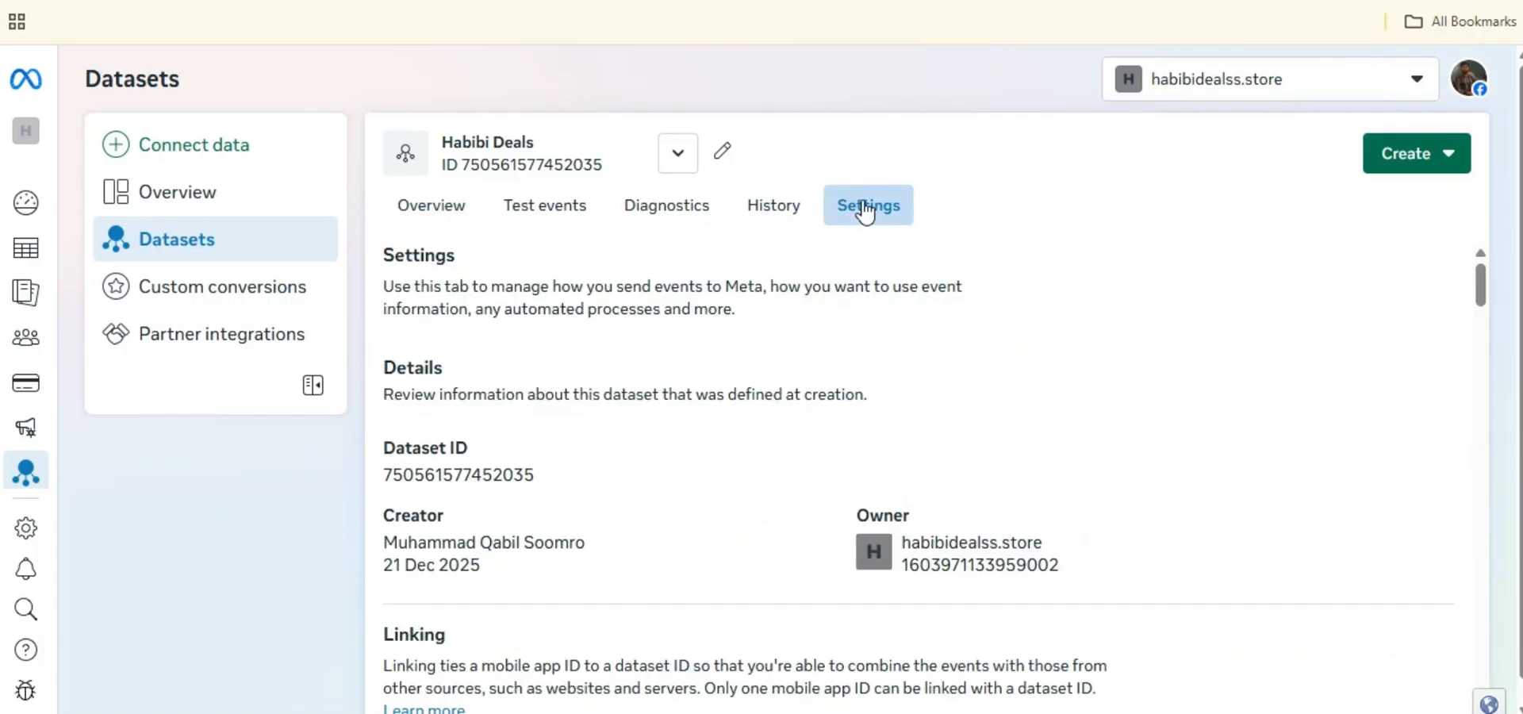
scroll(966, 393, down, 10)
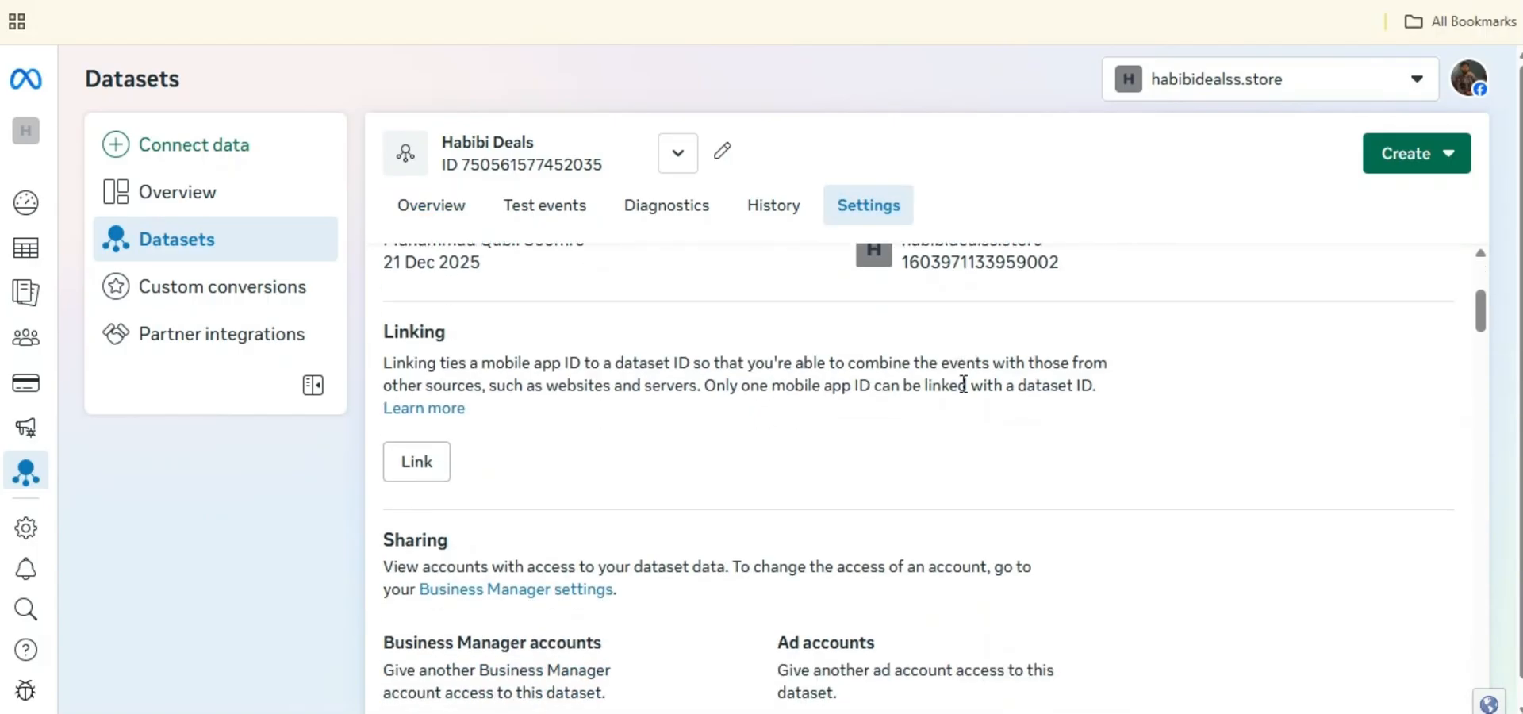
scroll(966, 392, down, 8)
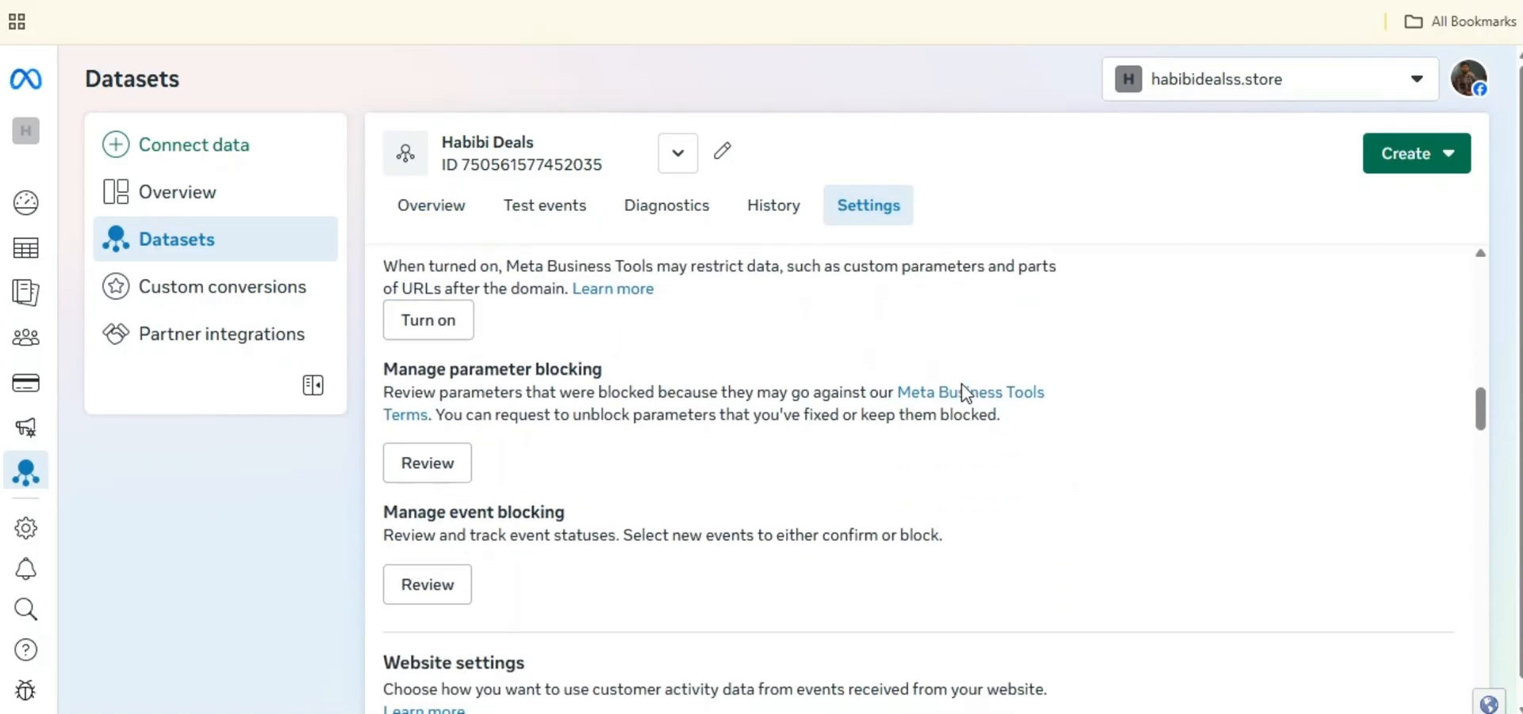
scroll(966, 393, down, 2)
scroll(966, 393, up, 5)
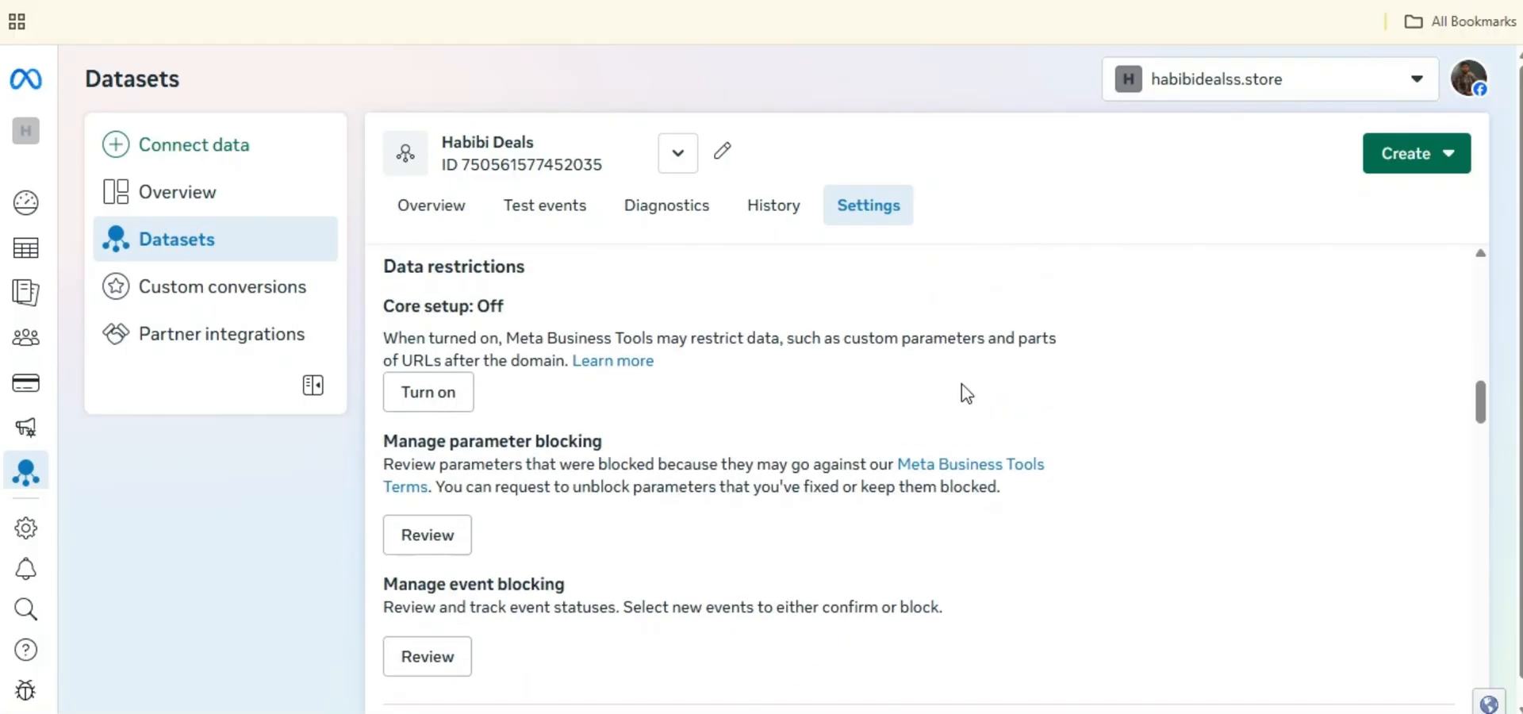
scroll(966, 393, down, 4)
scroll(966, 392, down, 7)
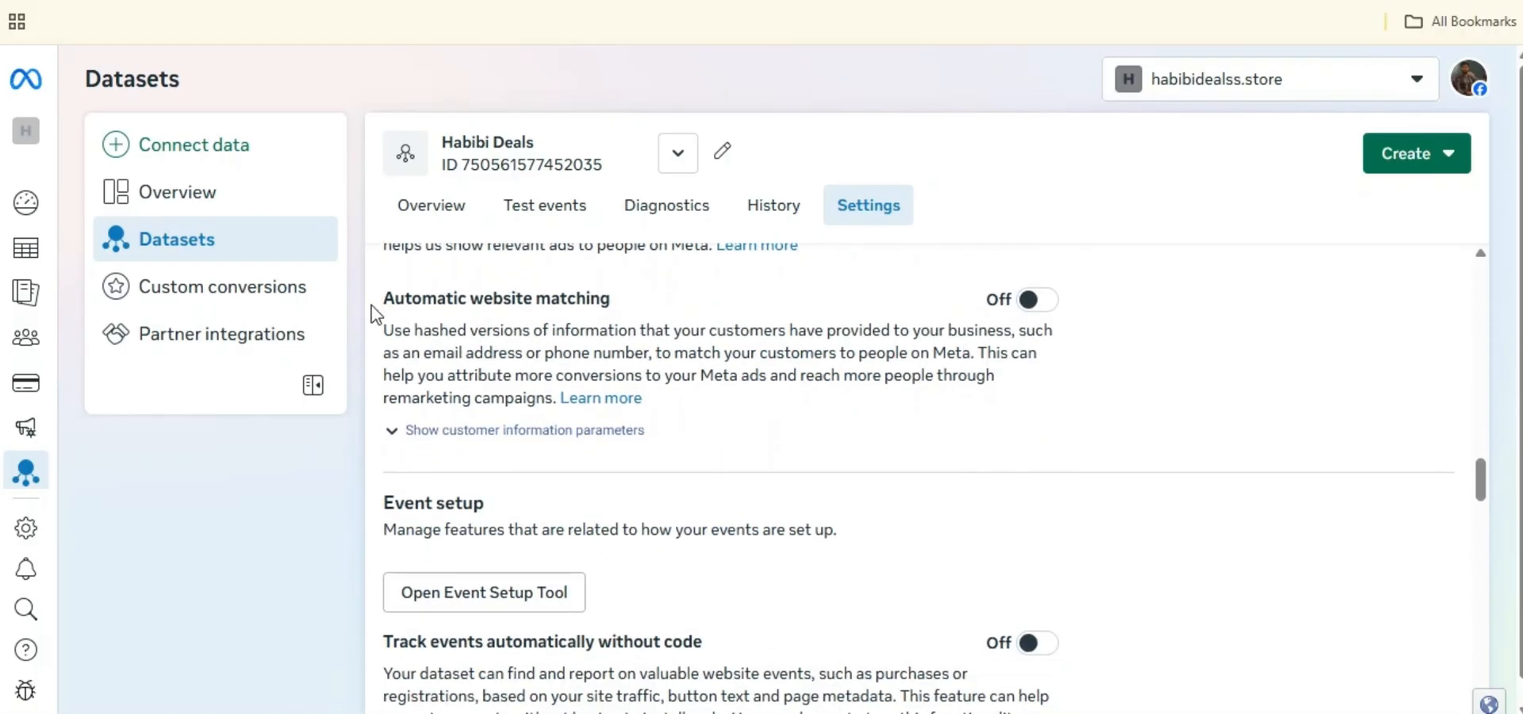
drag(610, 299, 384, 305)
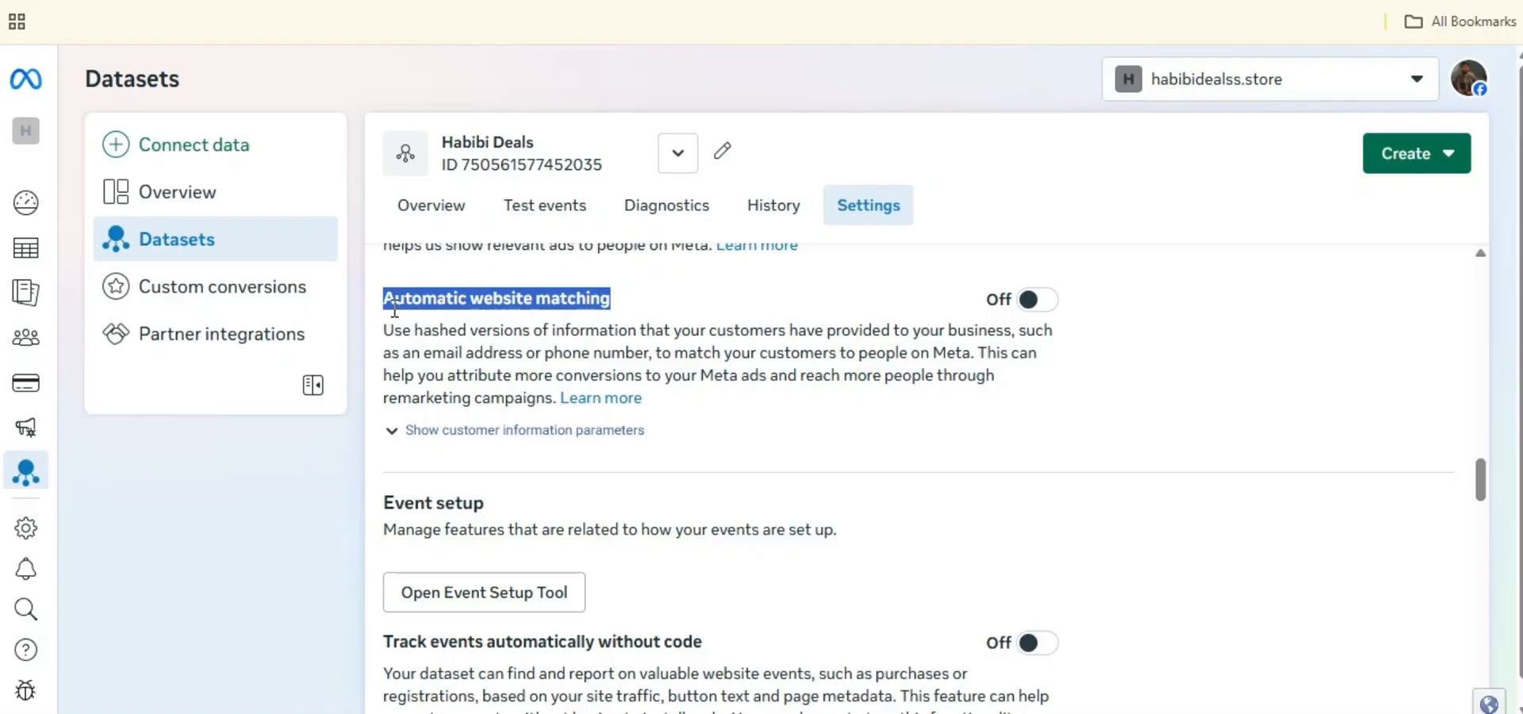
click(671, 285)
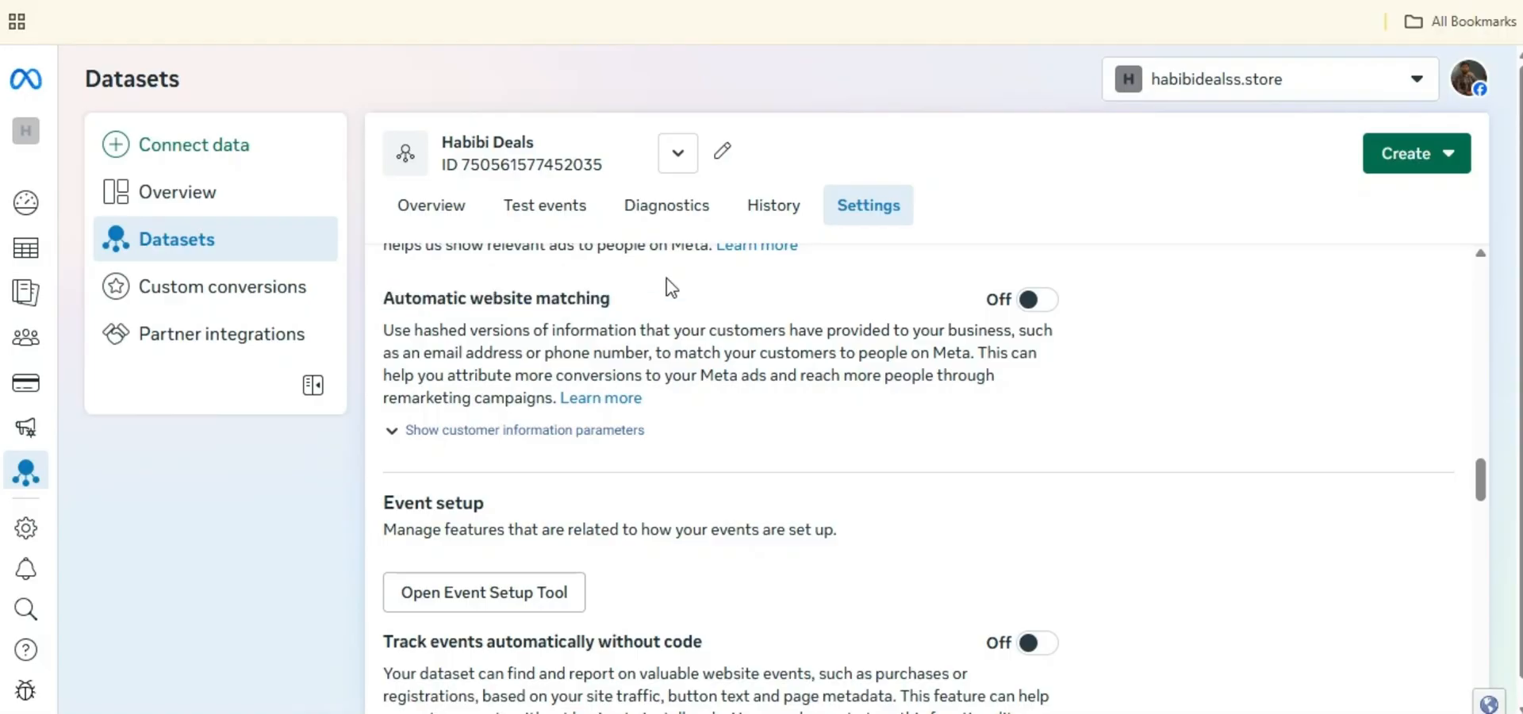
click(1040, 311)
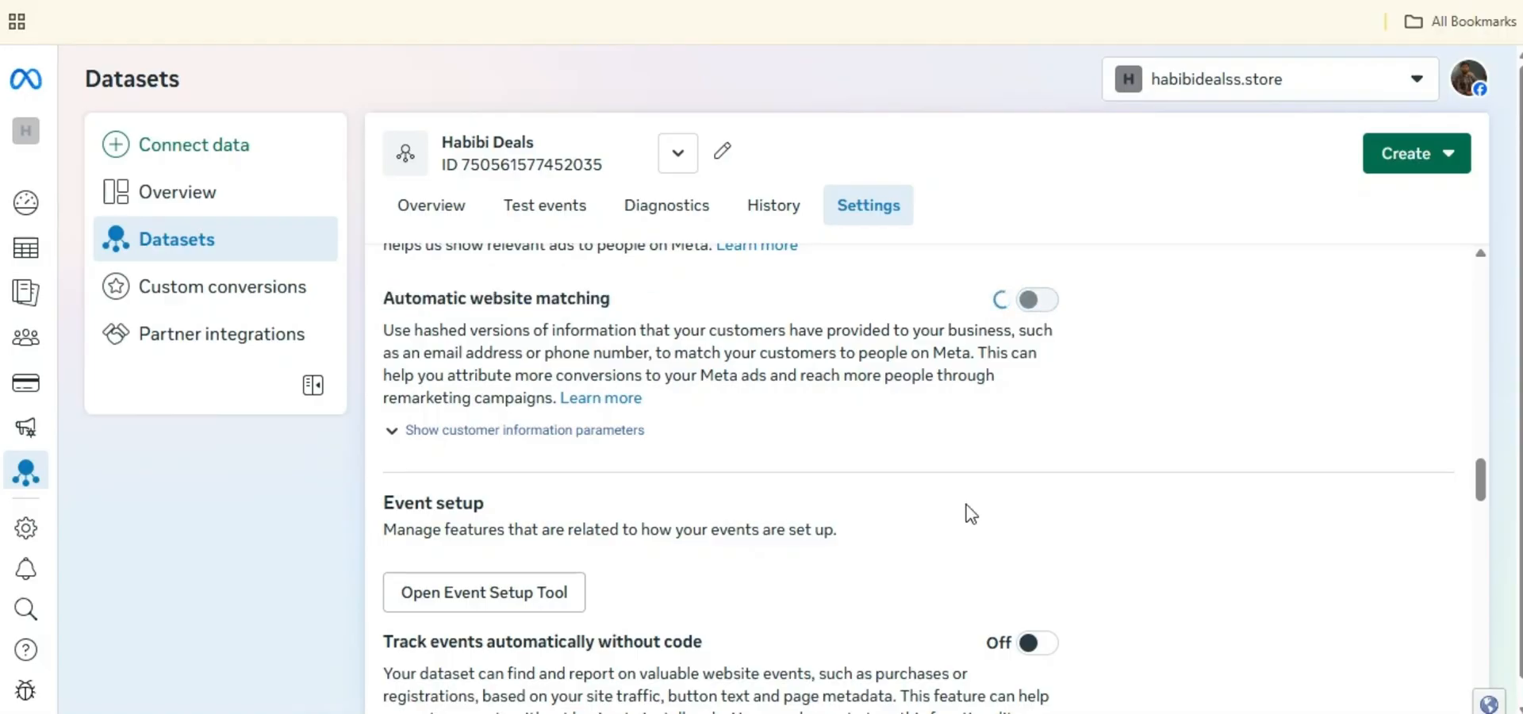
scroll(405, 530, down, 2)
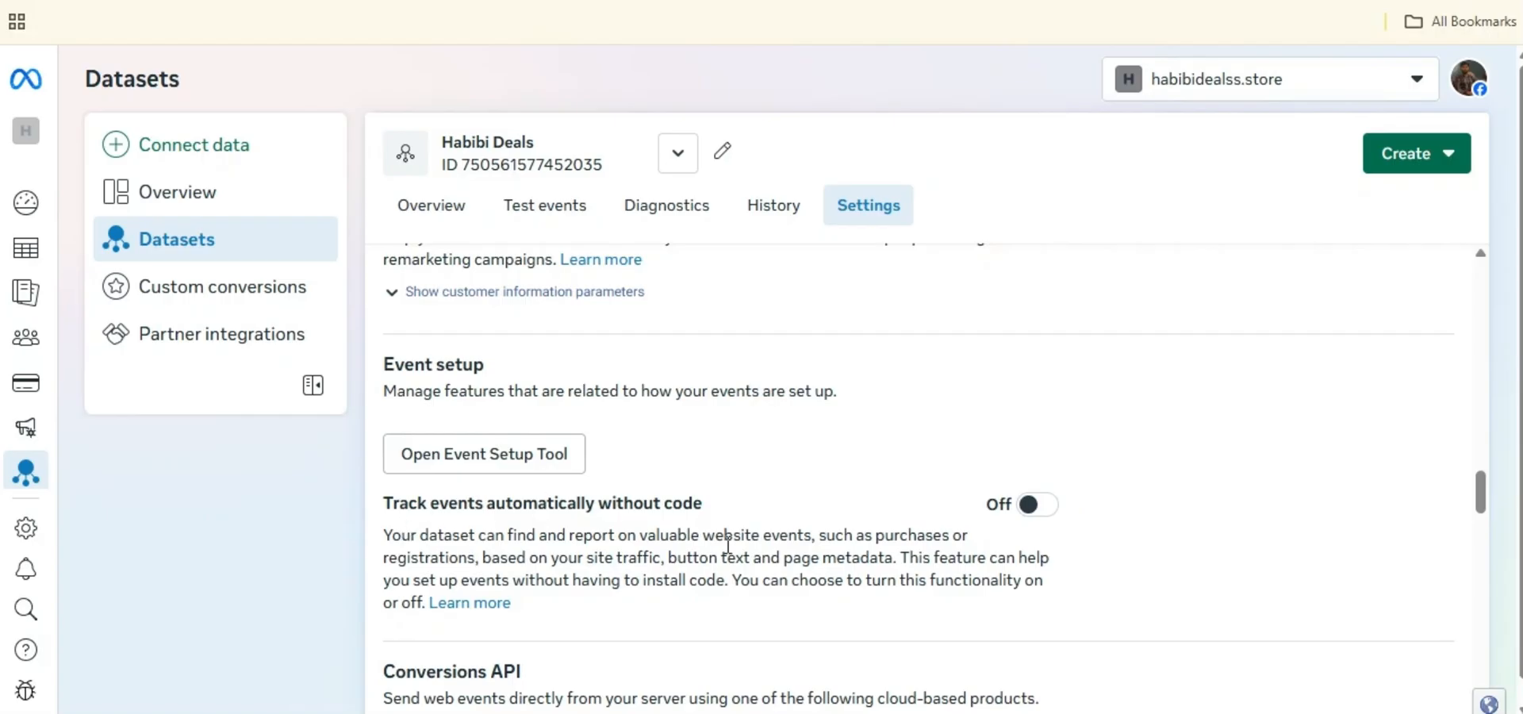
click(1038, 514)
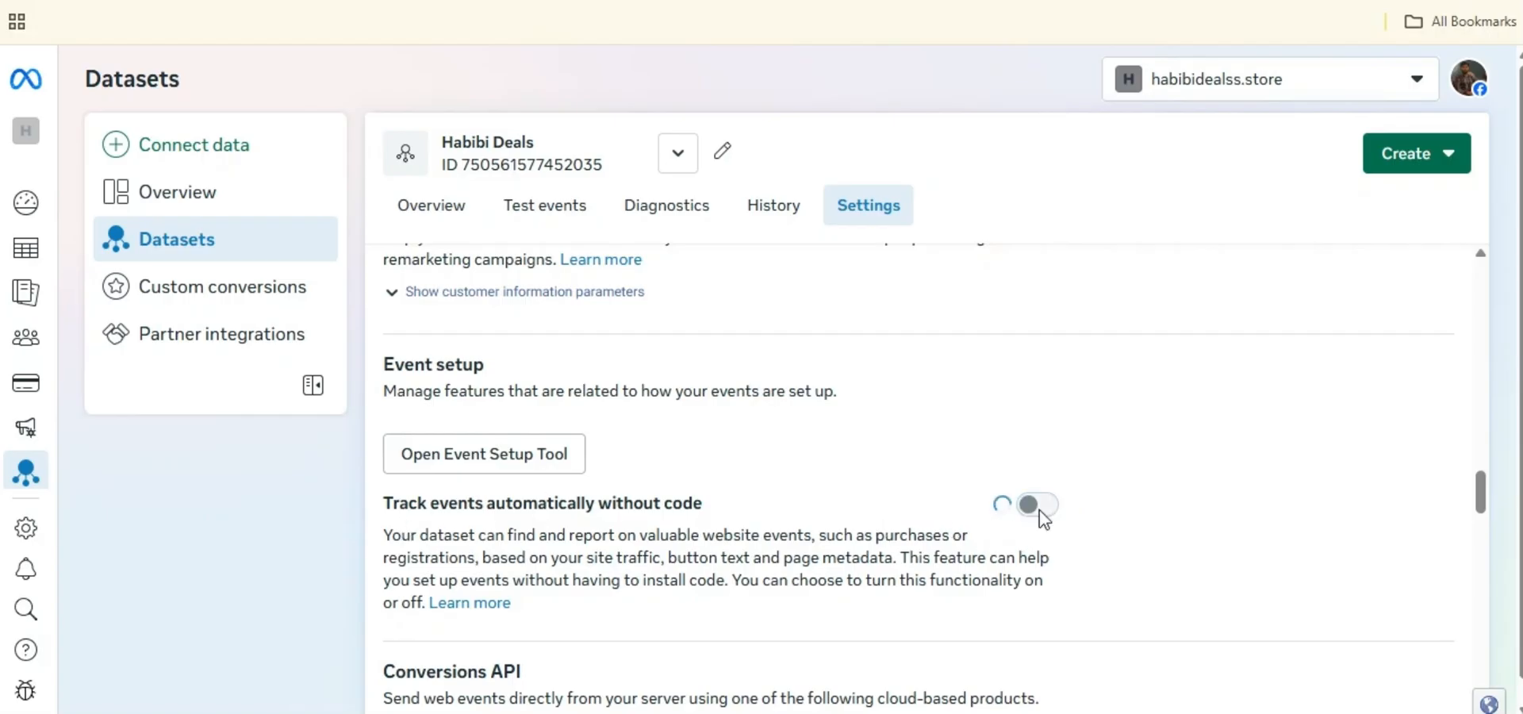
Find the sharing options in the Habibi Deals dataset settings and choose to share the dataset with an ad account.
scroll(1040, 520, up, 2)
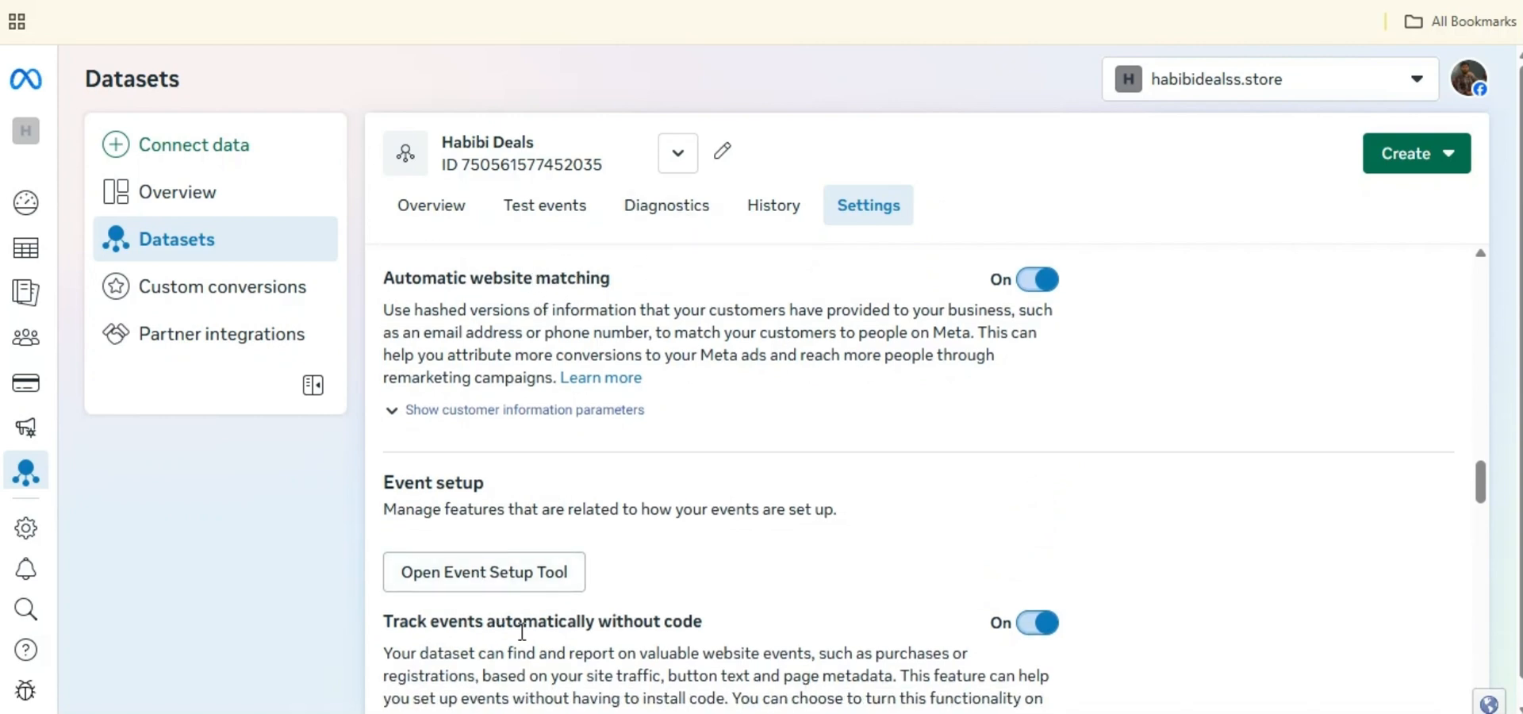
scroll(522, 631, down, 1)
scroll(1217, 435, up, 10)
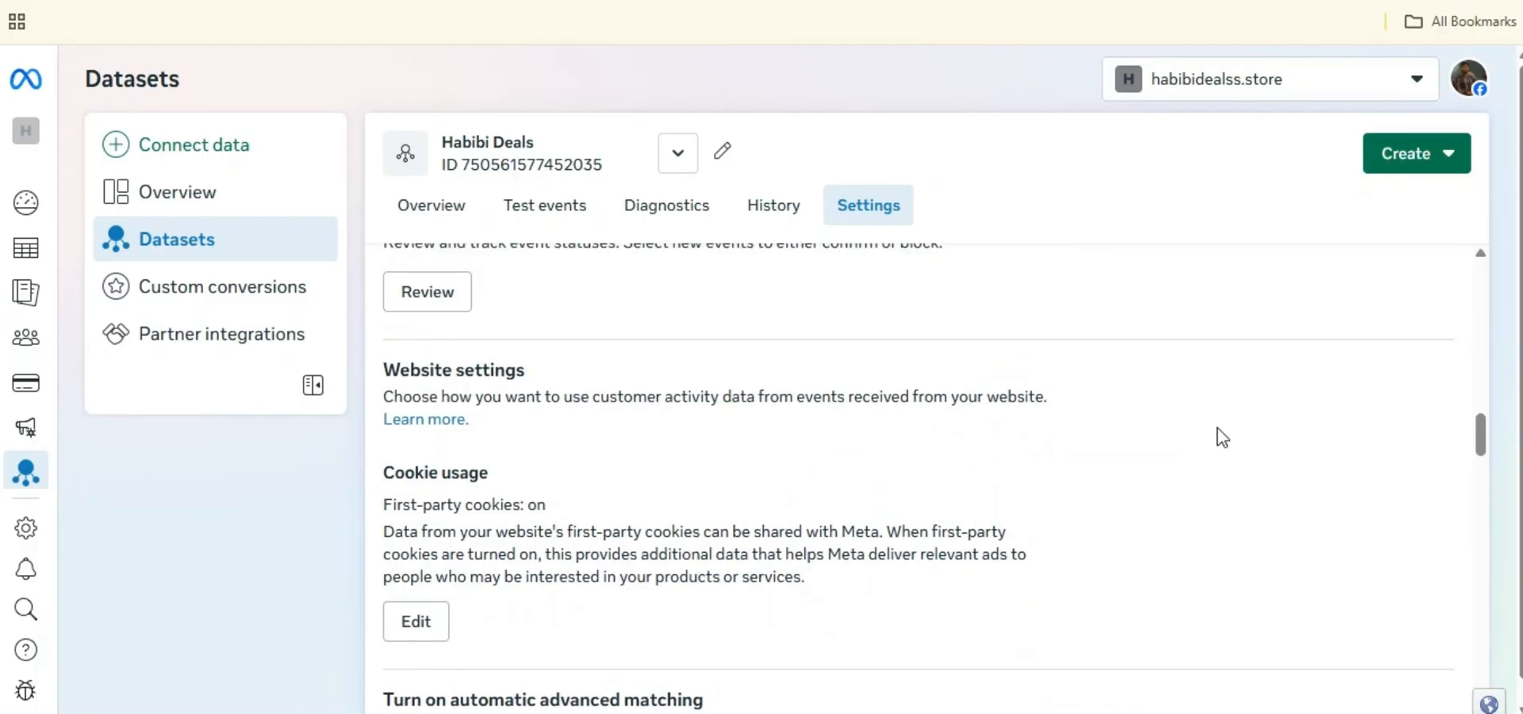
scroll(1221, 437, up, 10)
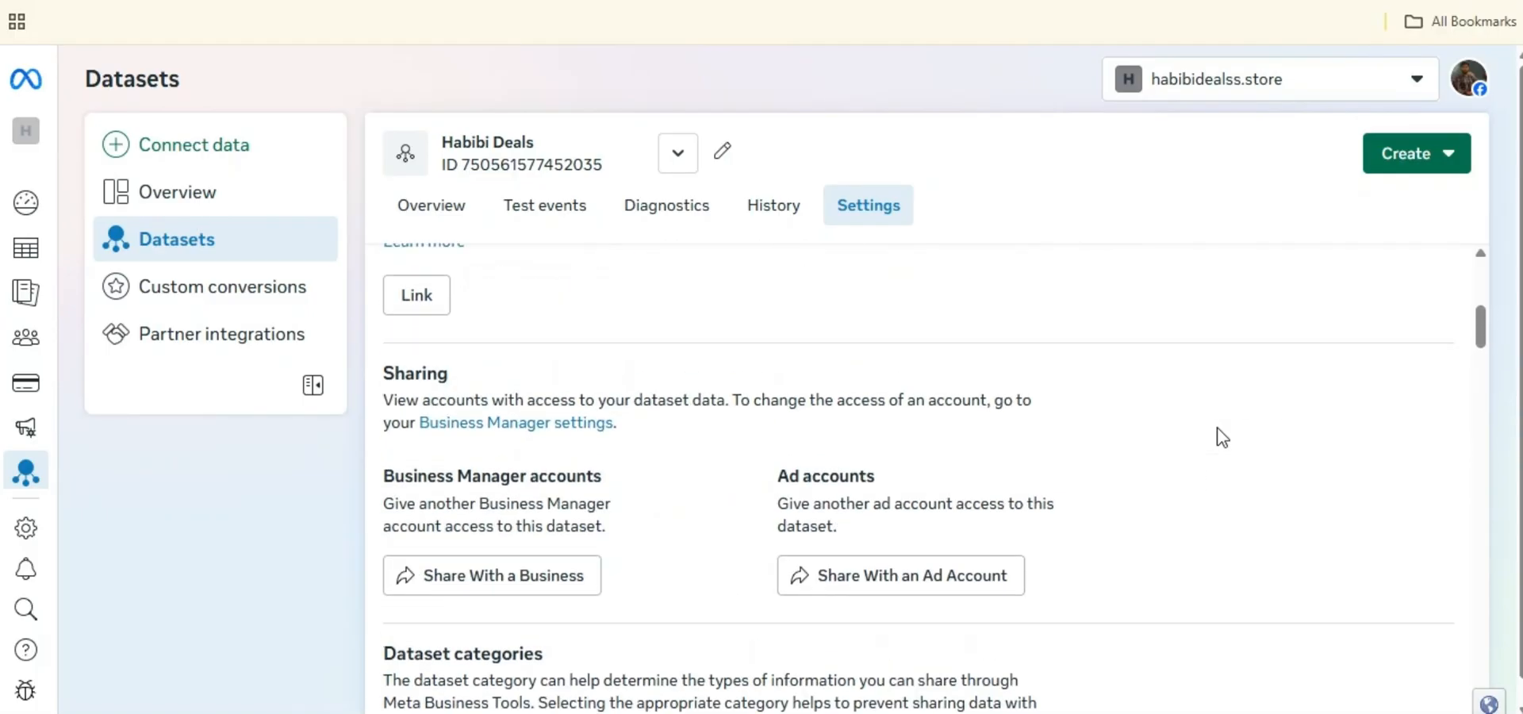
scroll(1222, 437, down, 1)
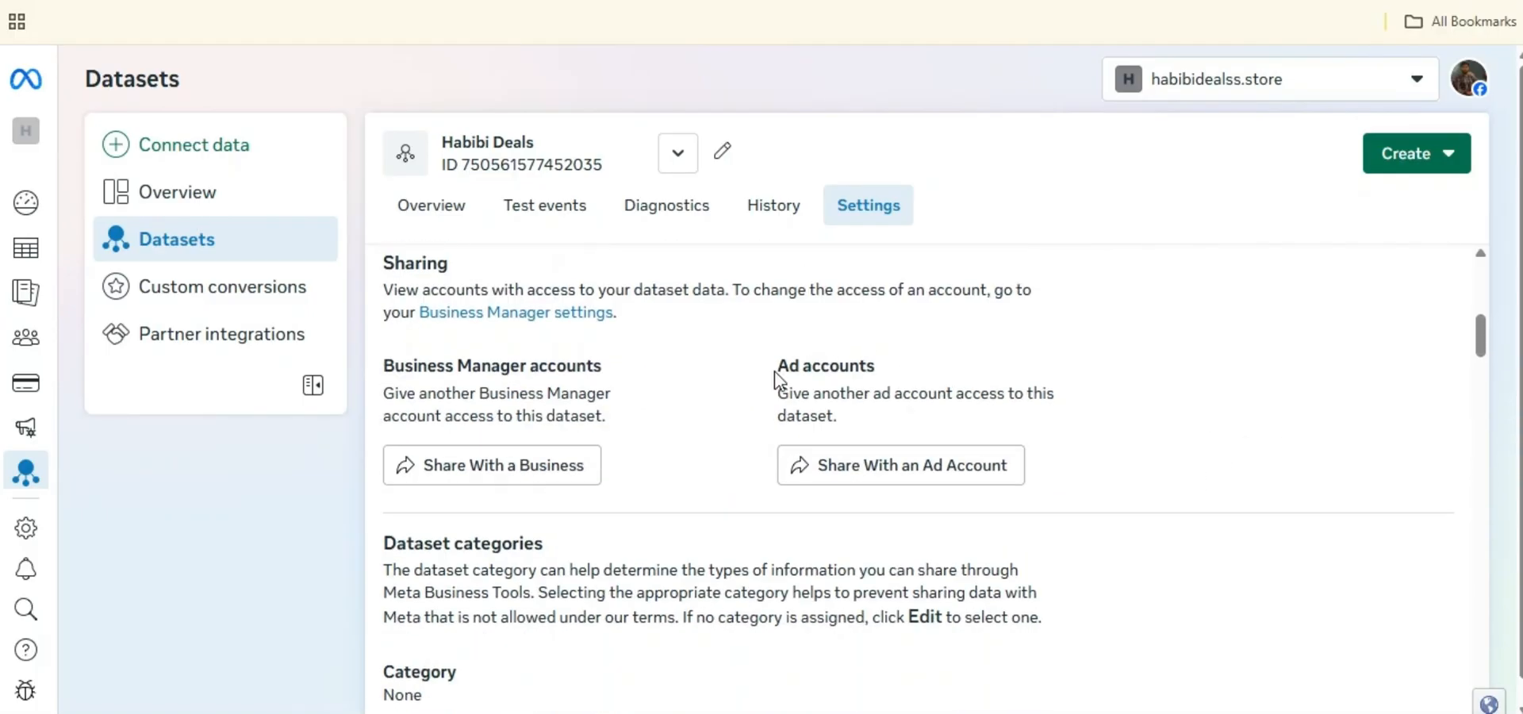
drag(773, 373, 883, 373)
click(891, 378)
click(882, 474)
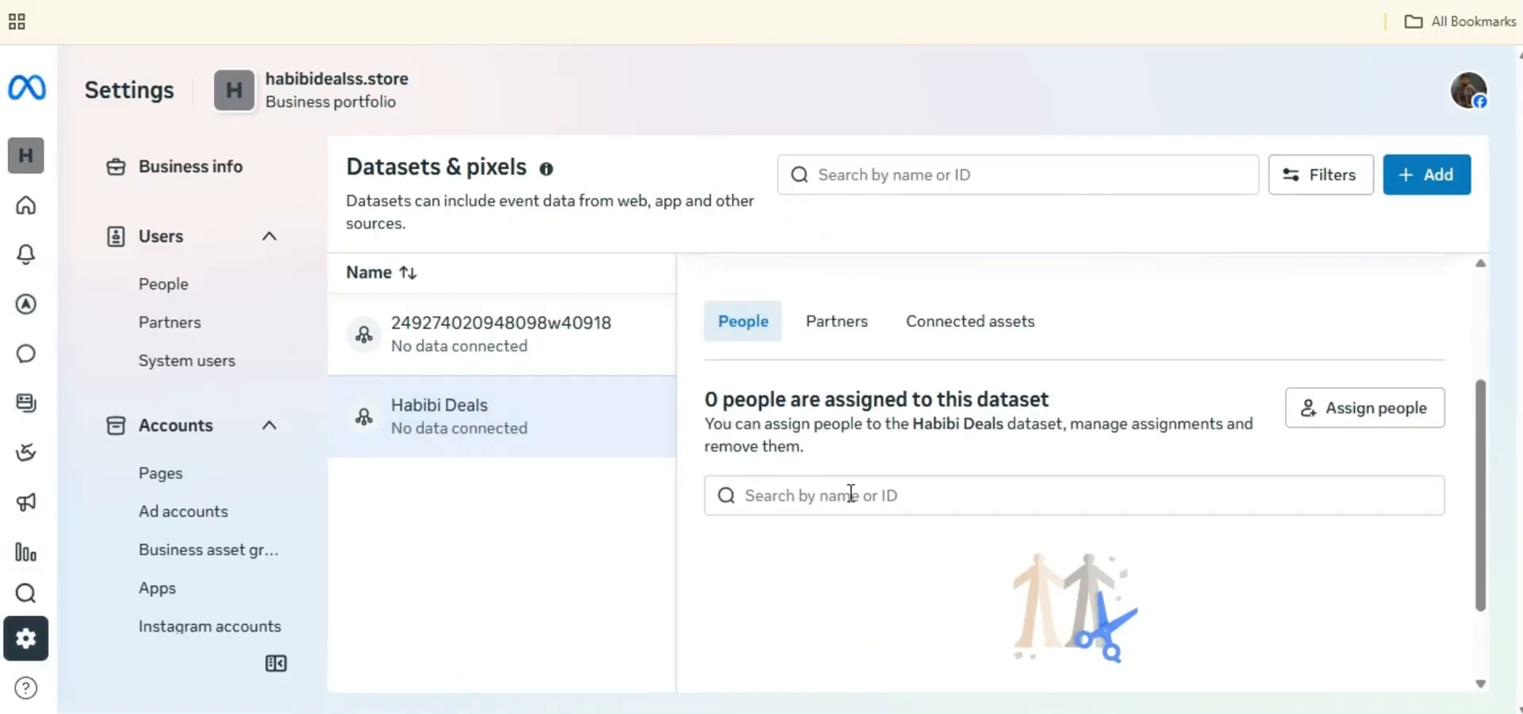
Assign all selectable people and system users to the Habibi Deals dataset with full control to manage the events dataset.
click(1380, 410)
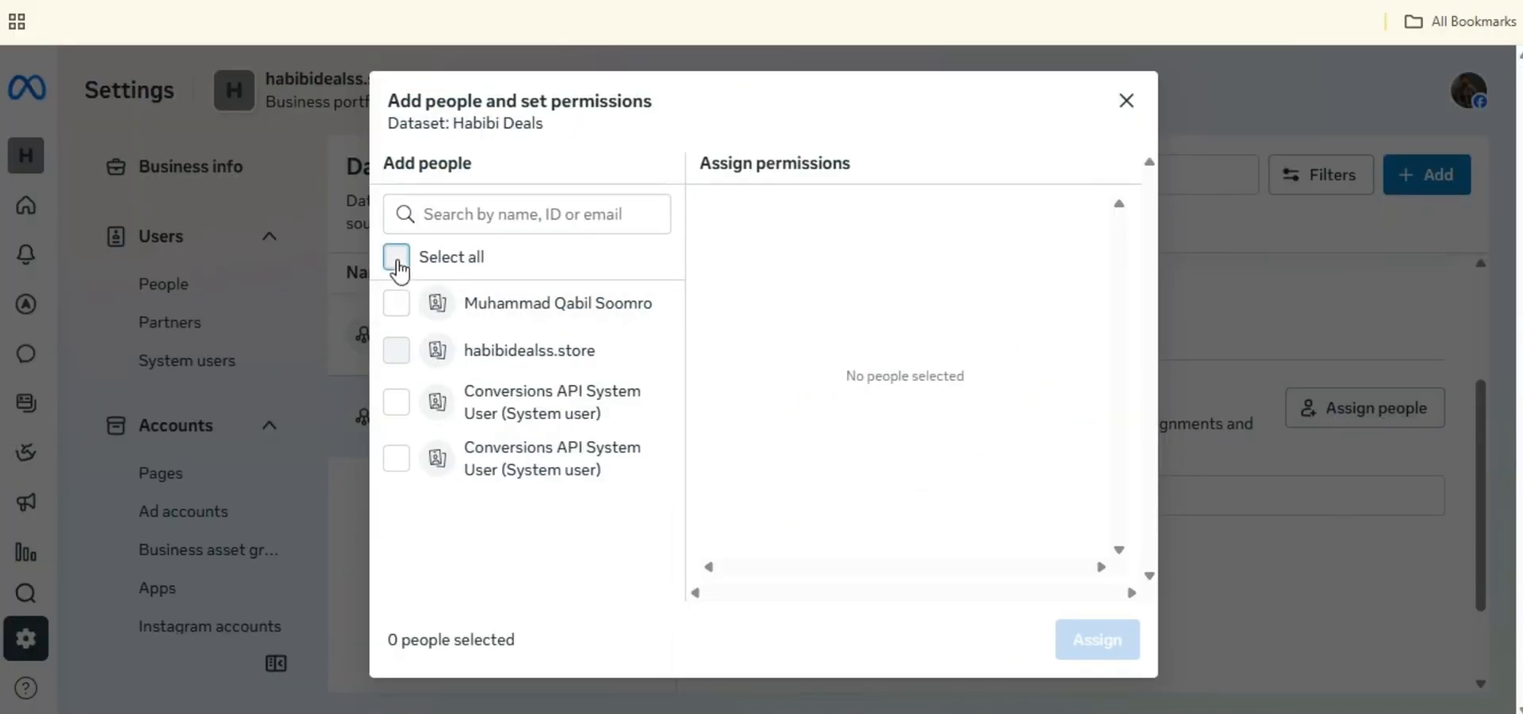
click(397, 266)
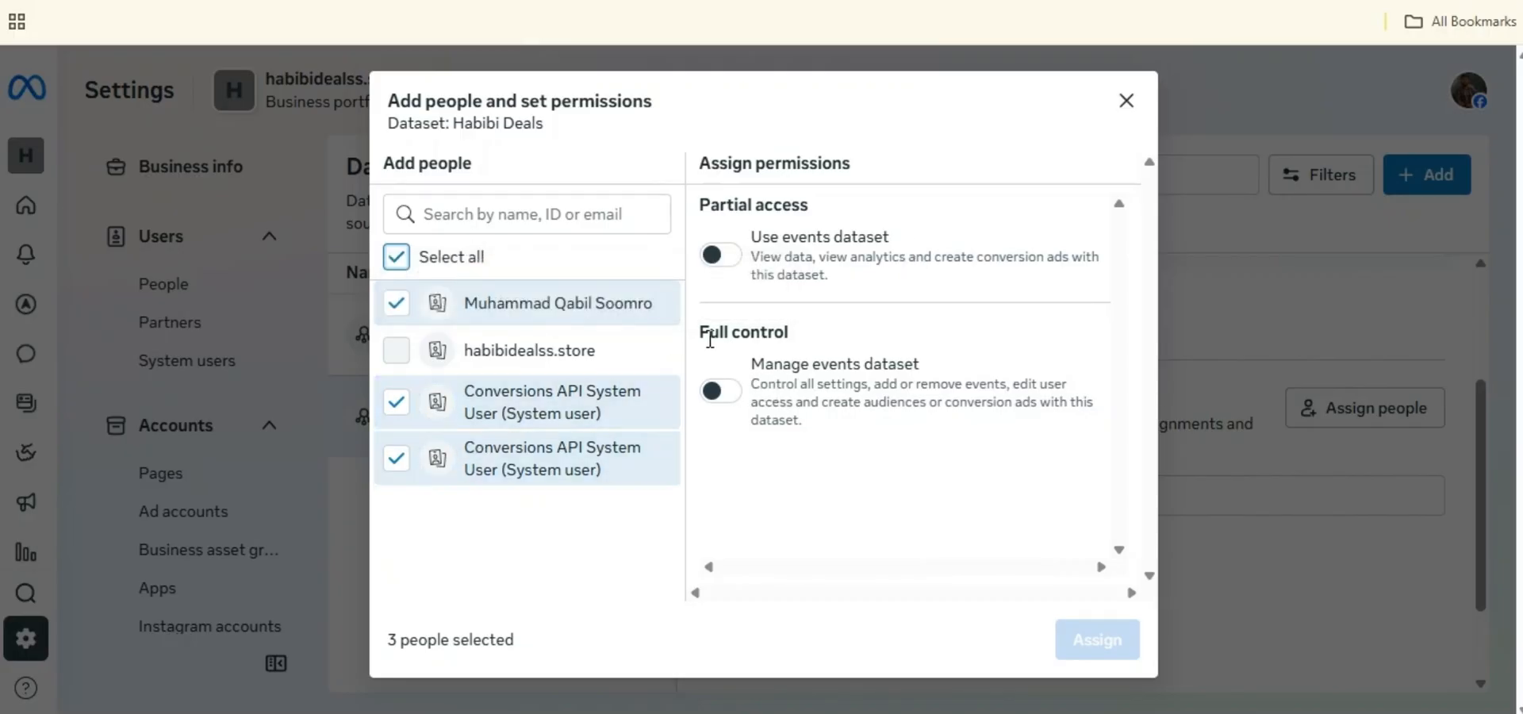
drag(709, 339, 772, 366)
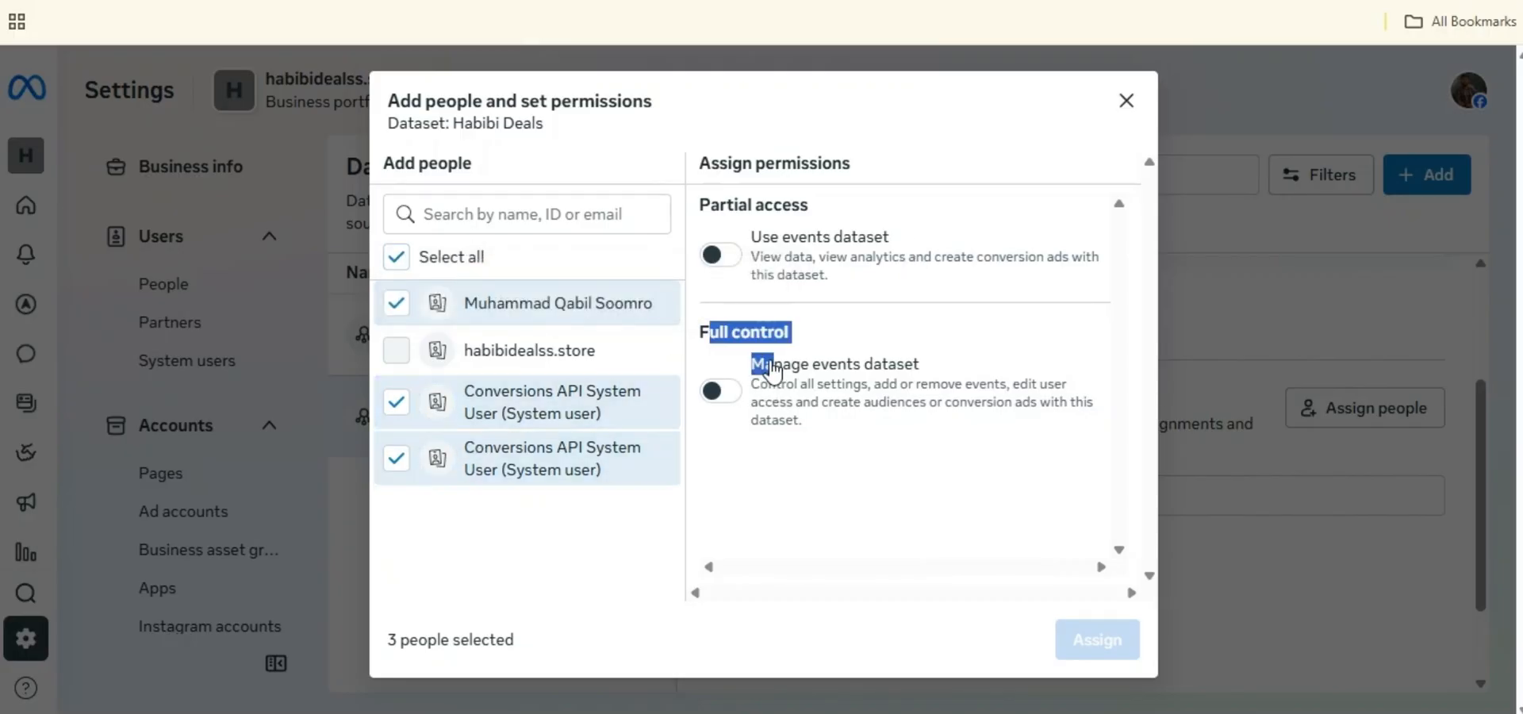
click(739, 432)
click(726, 401)
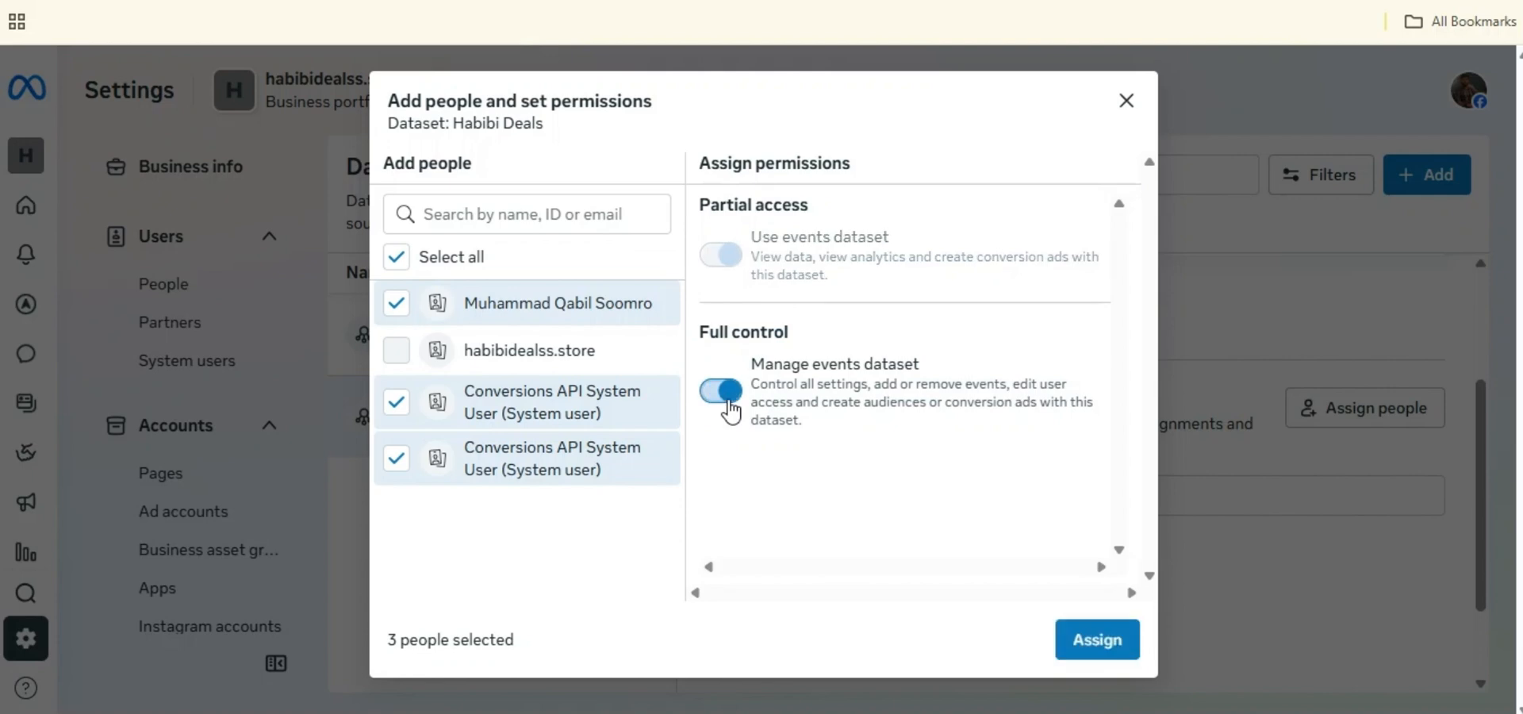
click(1103, 644)
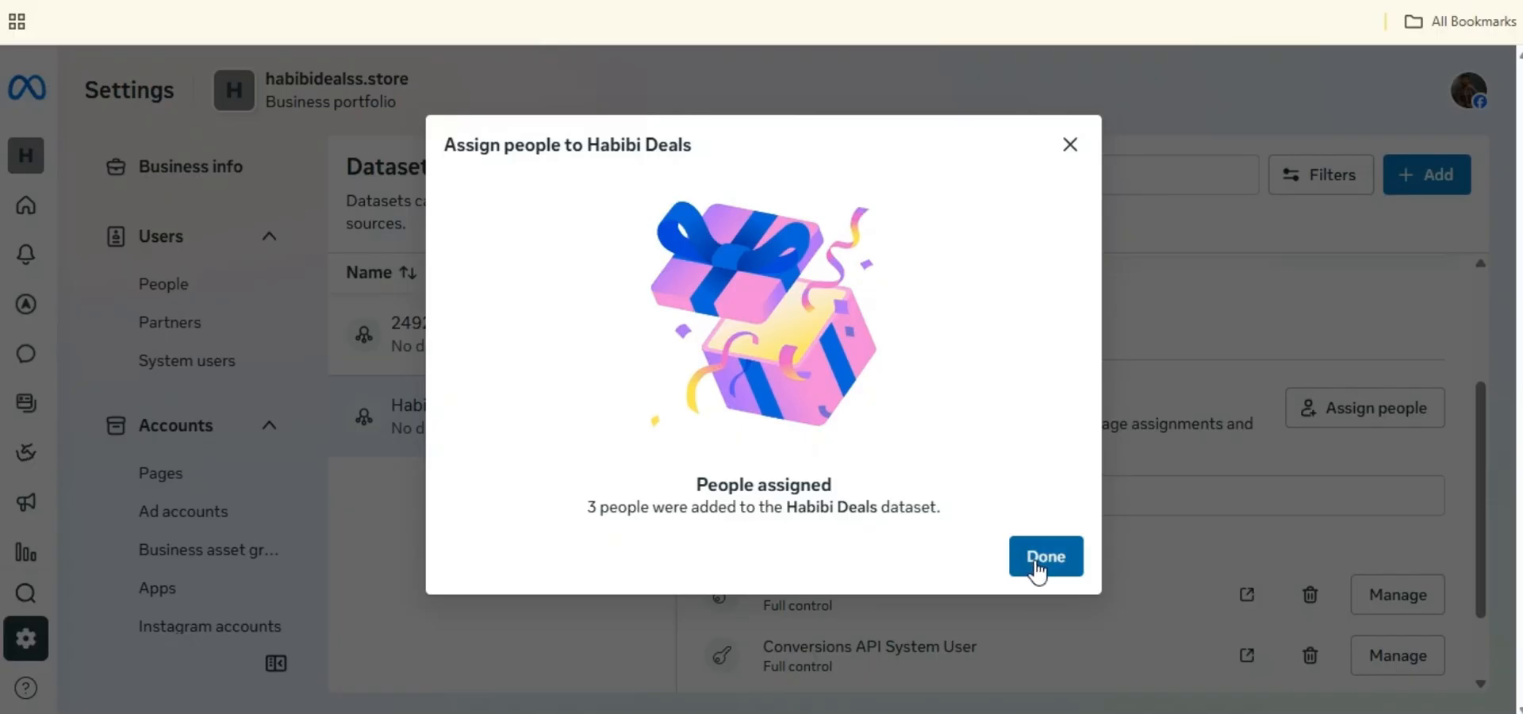
click(1037, 557)
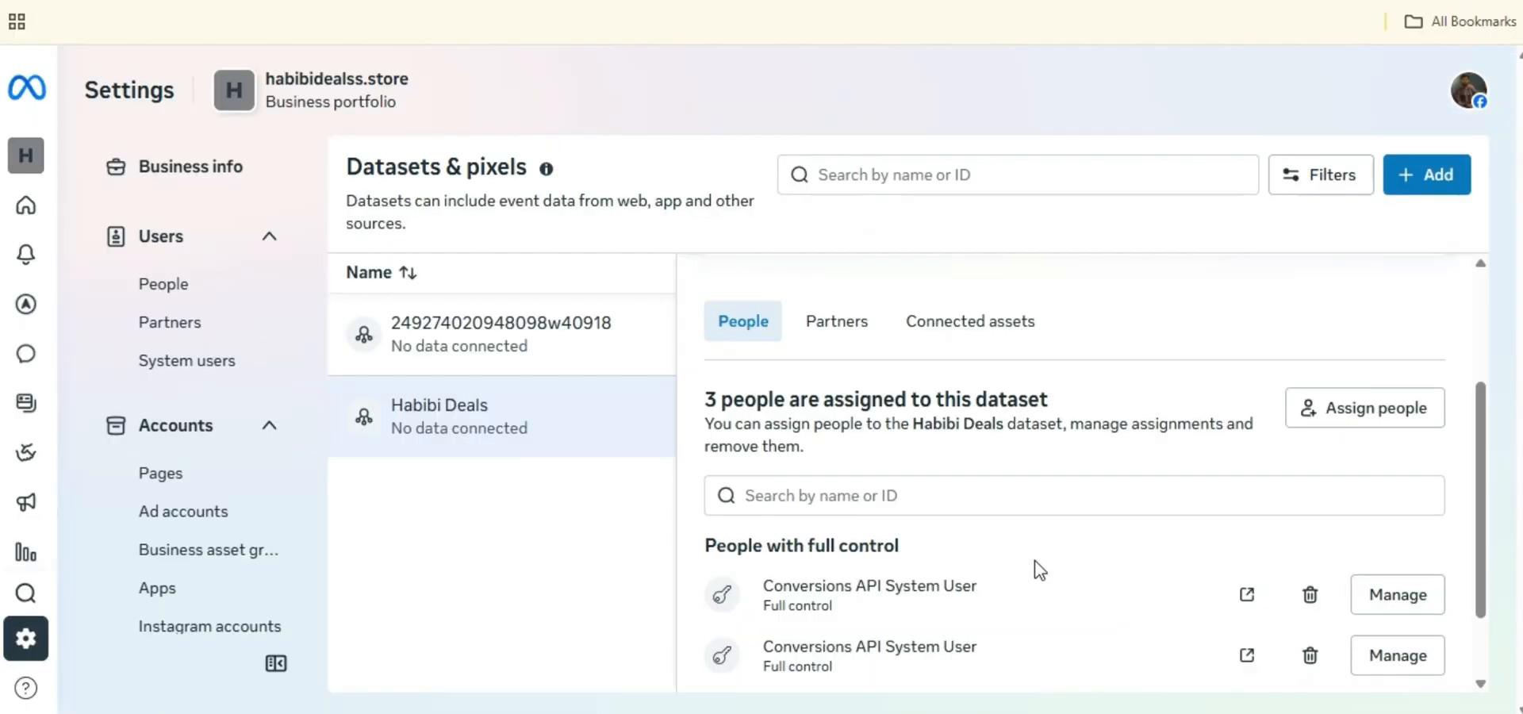
Connect the only listed ad account to the Habibi Deals dataset as another business asset.
scroll(1108, 551, down, 2)
scroll(1109, 550, up, 4)
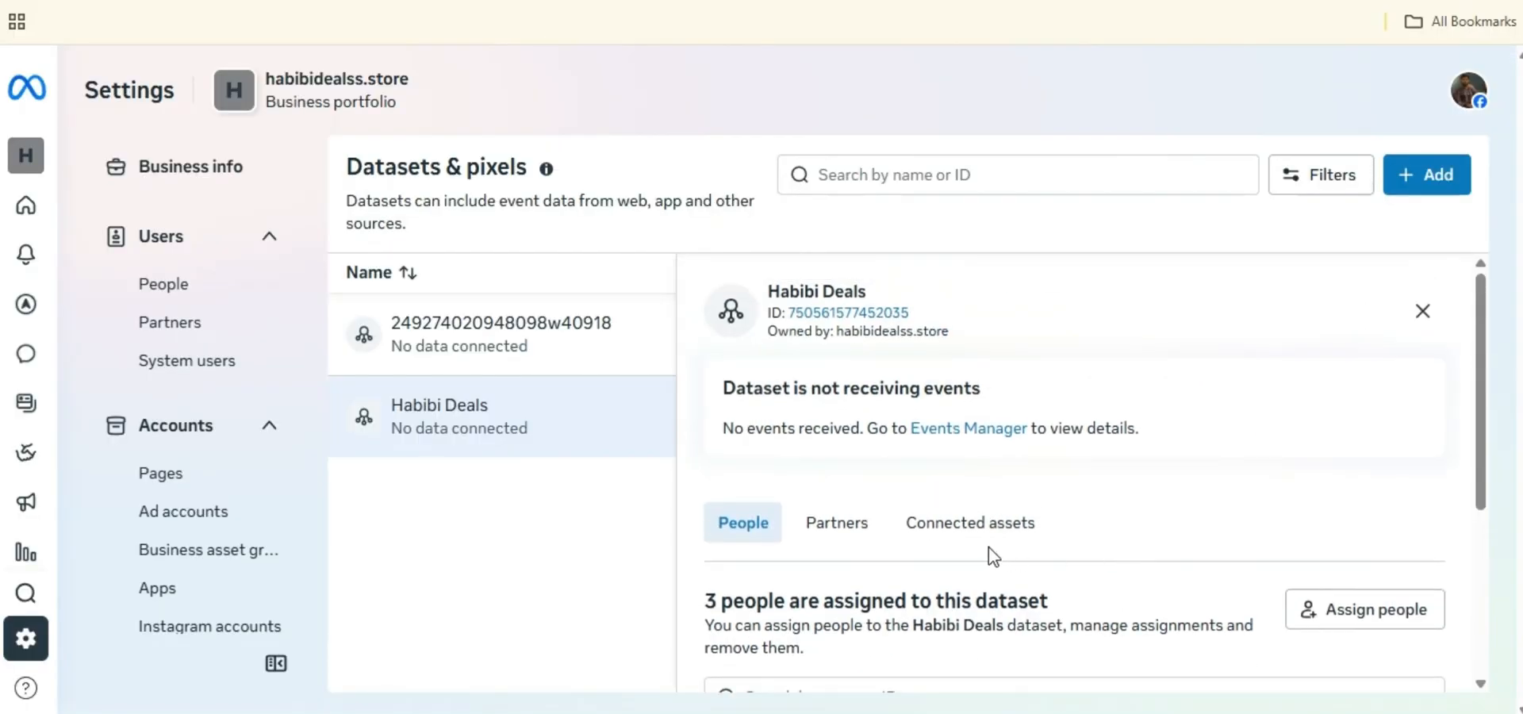
click(972, 533)
scroll(1230, 539, down, 3)
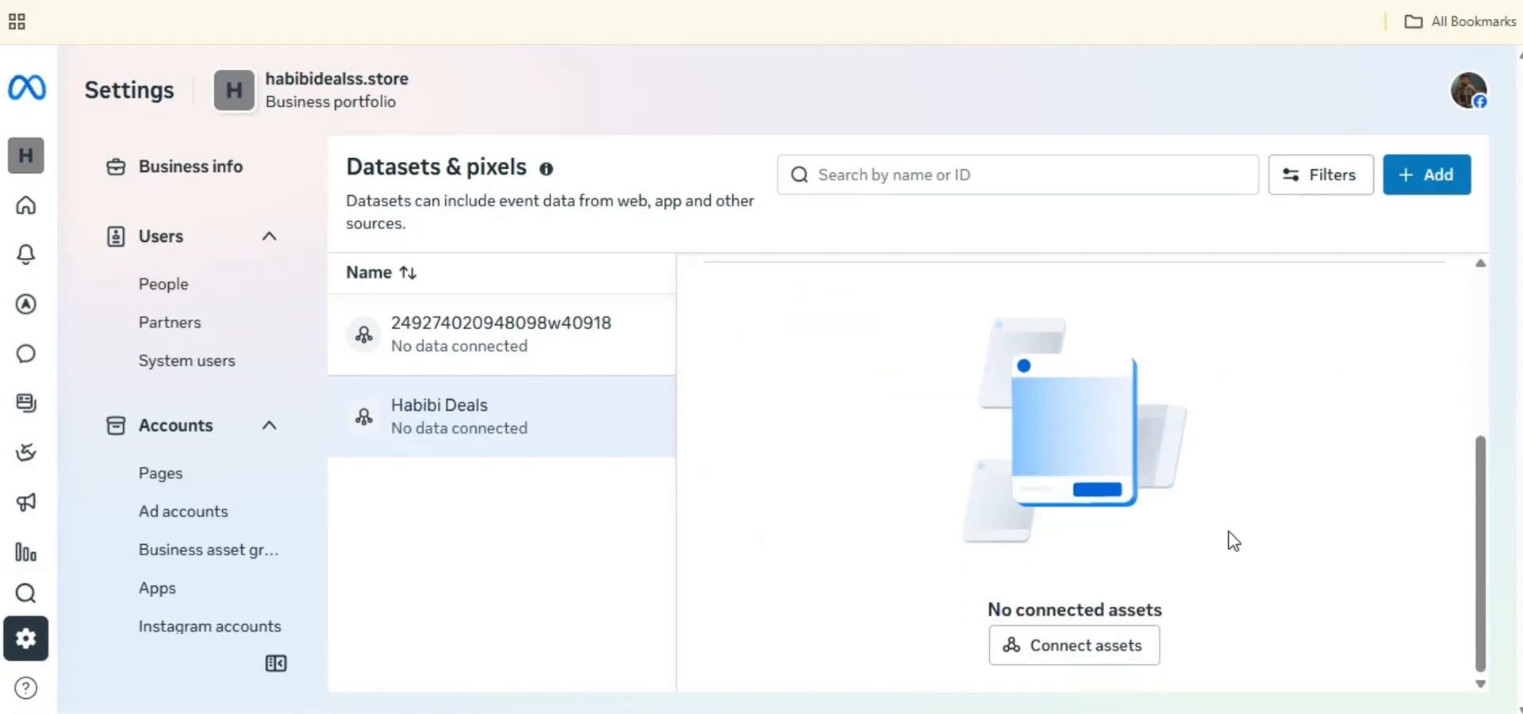
click(1090, 660)
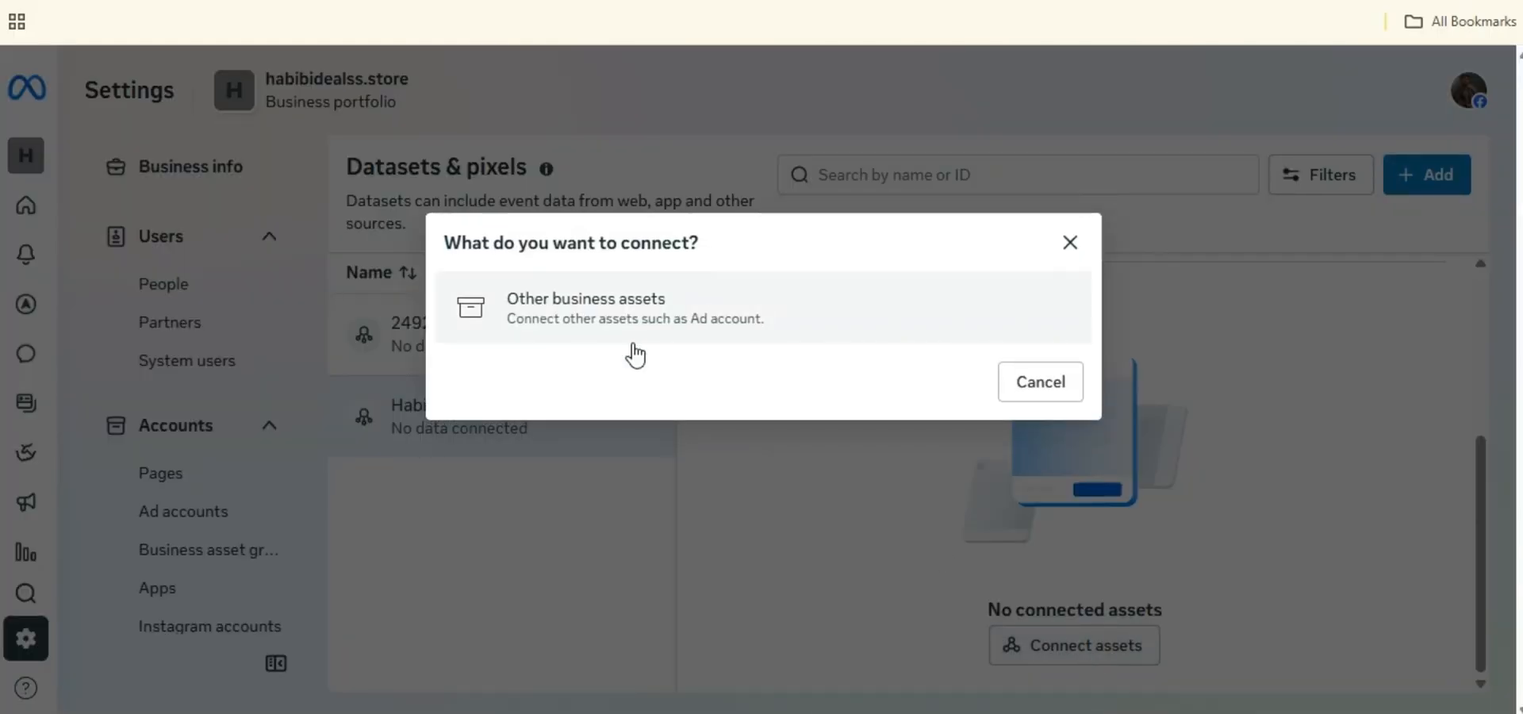
click(634, 349)
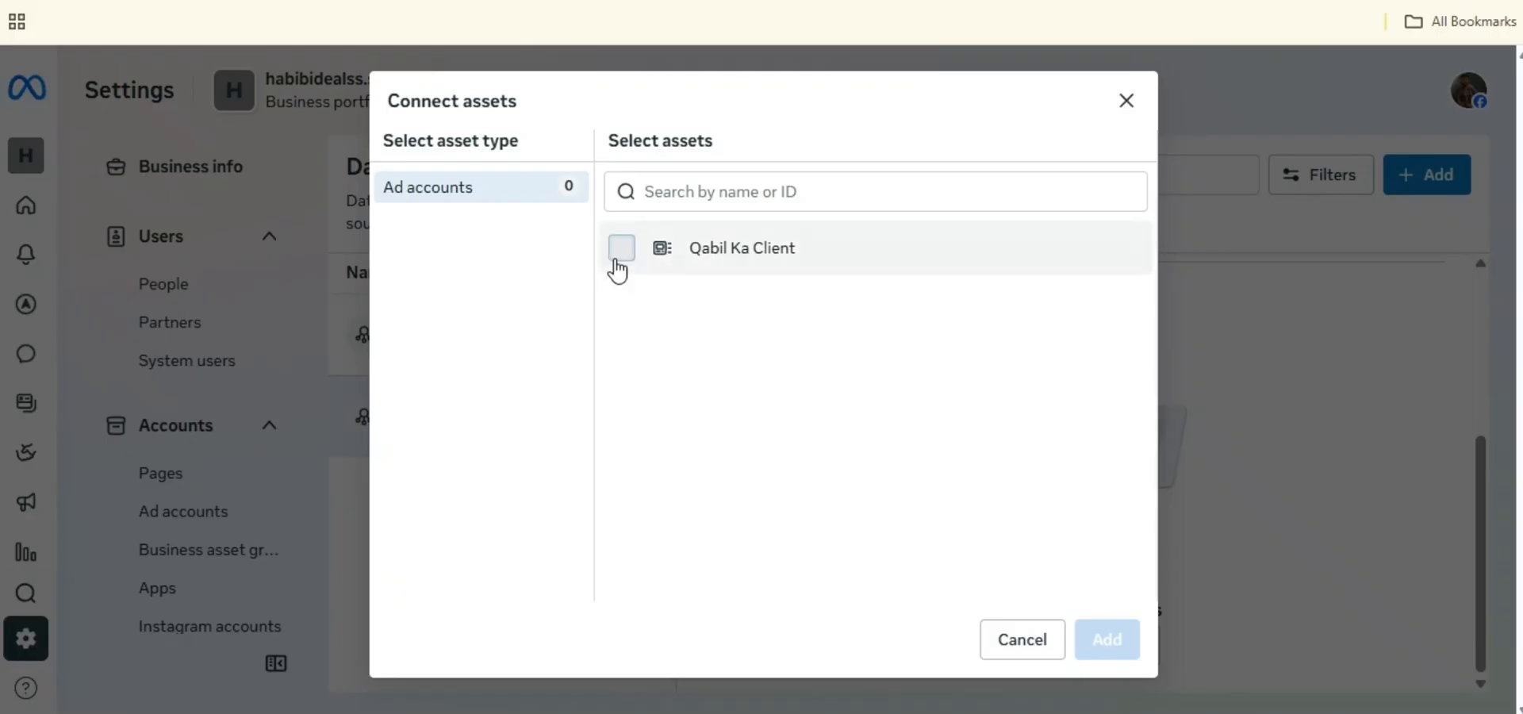
click(617, 268)
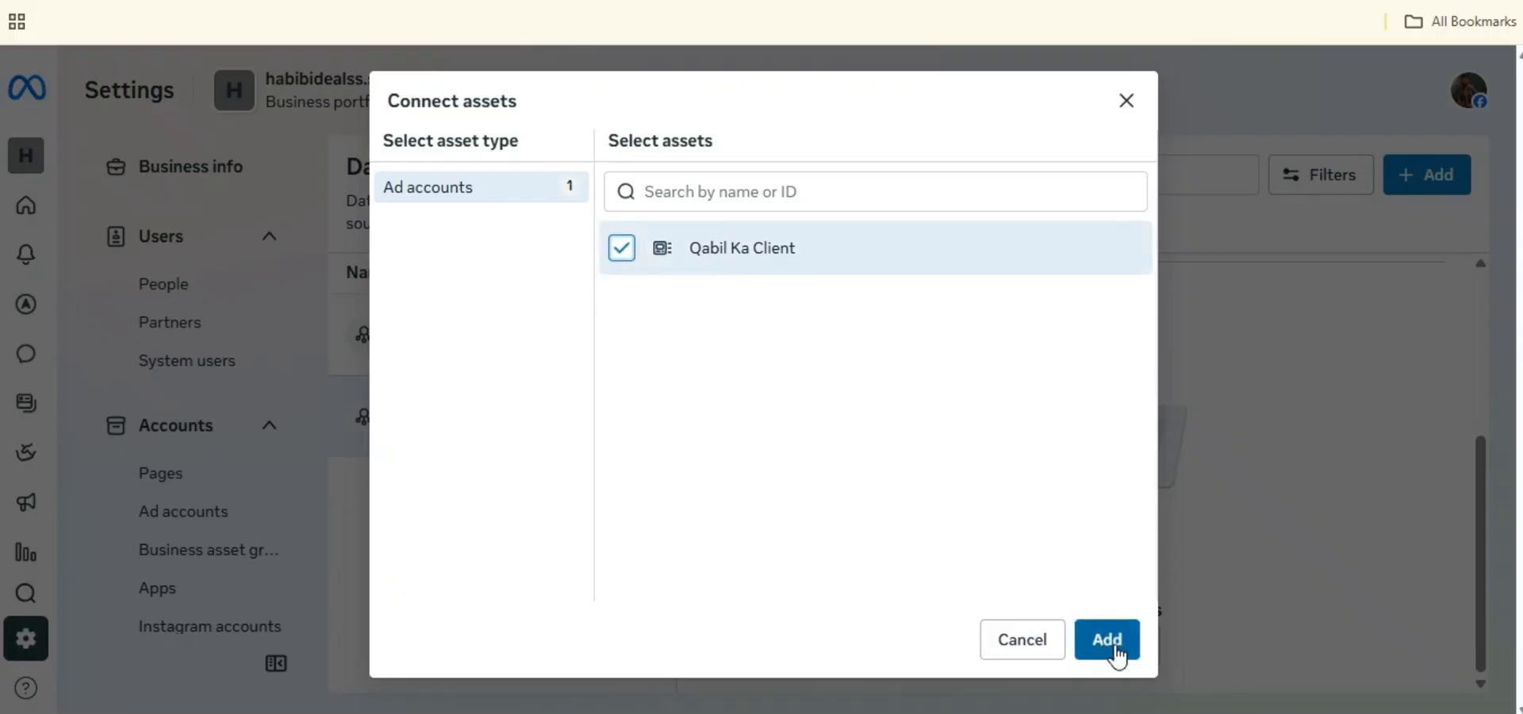
click(1107, 639)
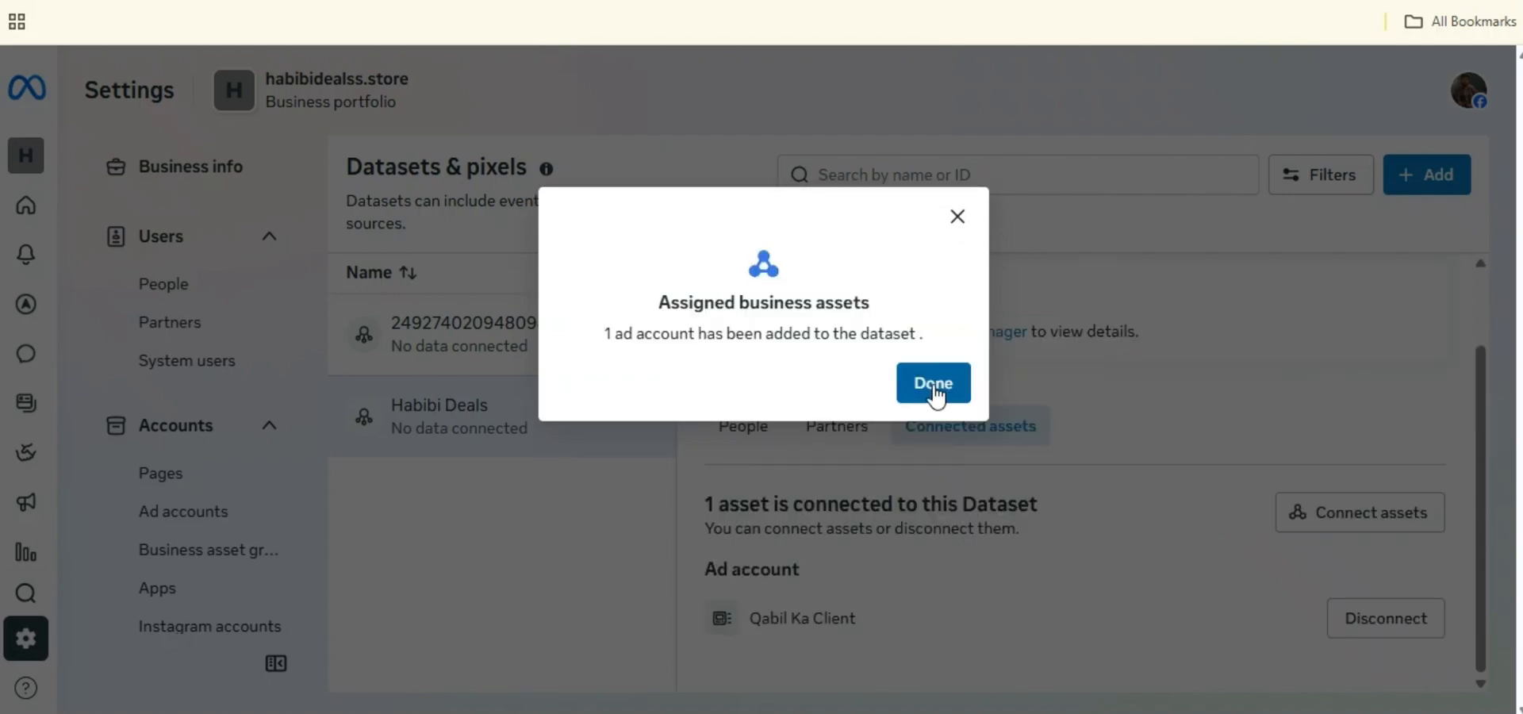
click(934, 389)
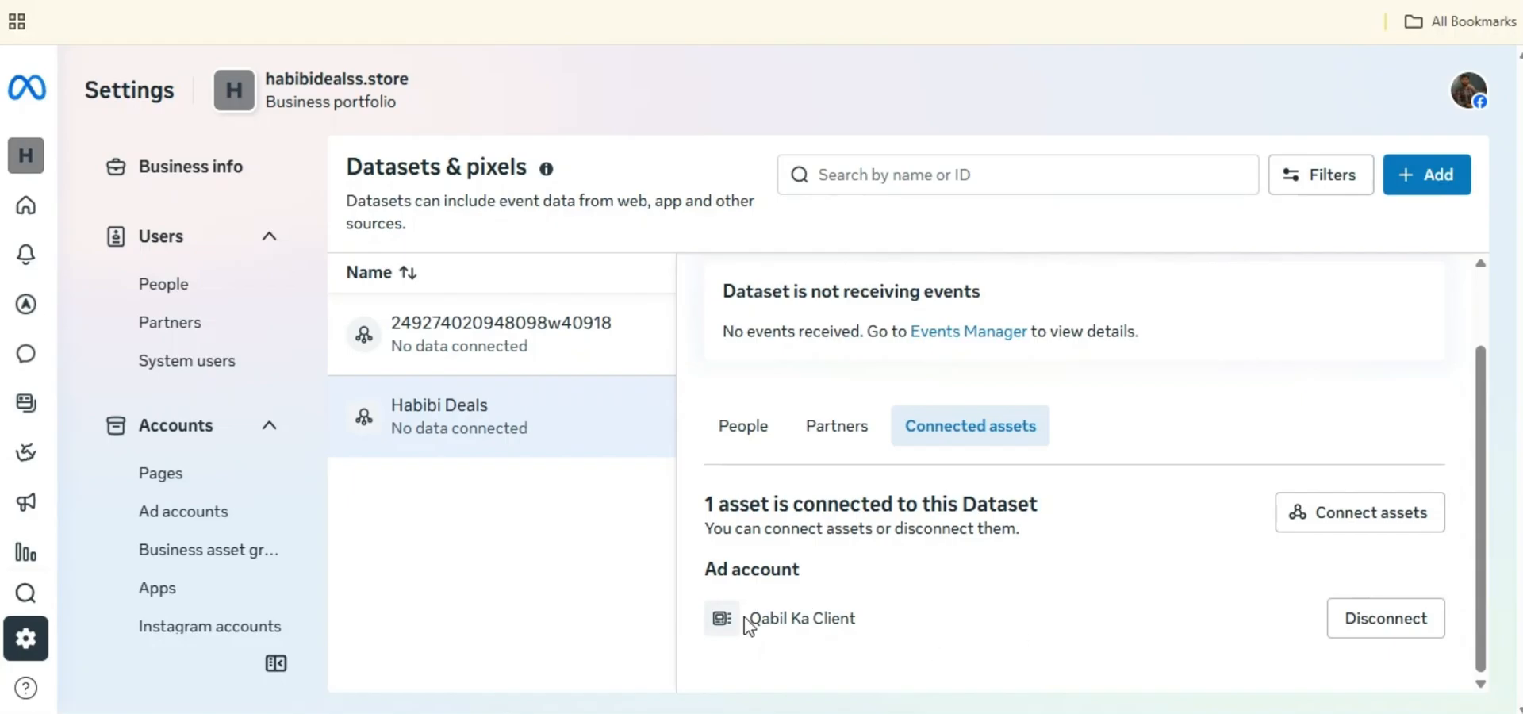
drag(748, 620, 878, 630)
click(879, 631)
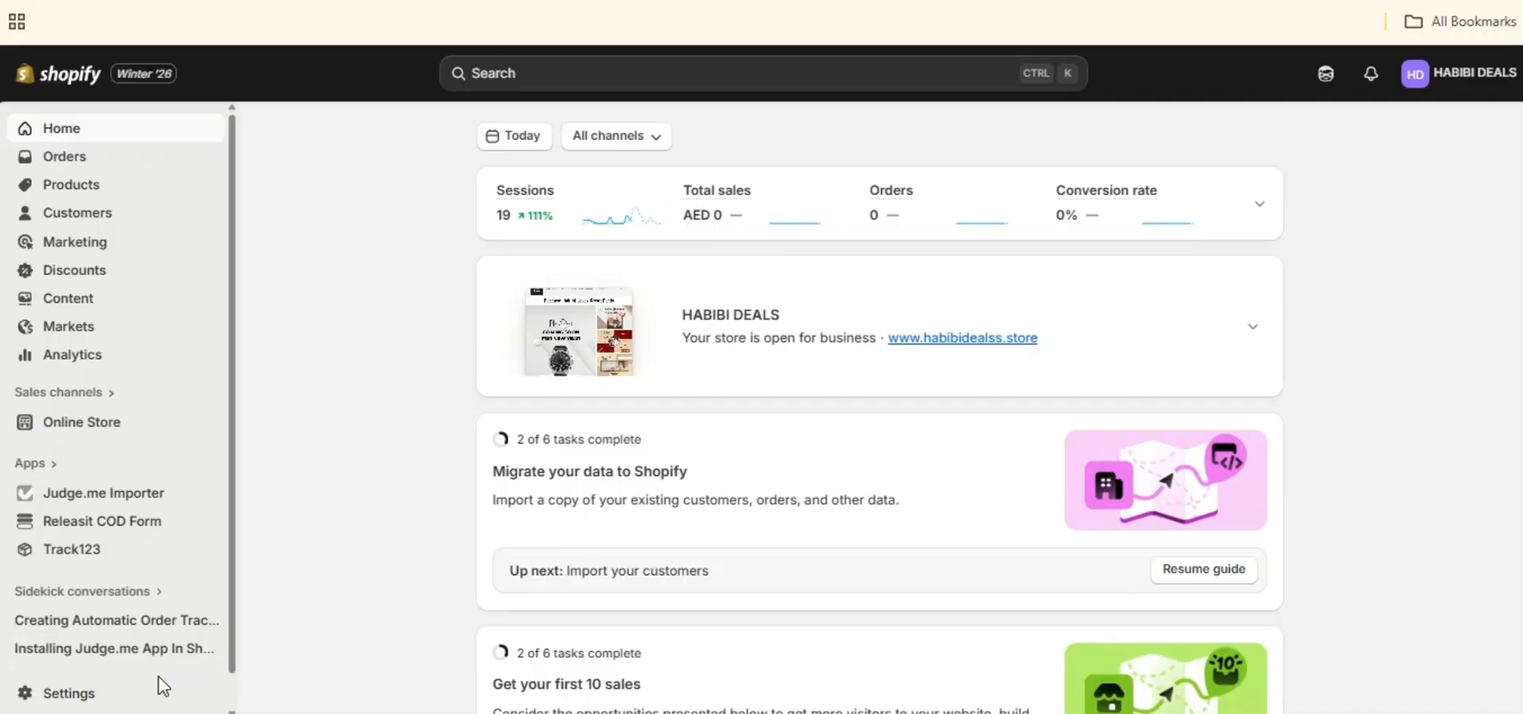
In the HABIBI DEALS Shopify admin, open the store's app settings and go to the Shopify App Store.
click(79, 693)
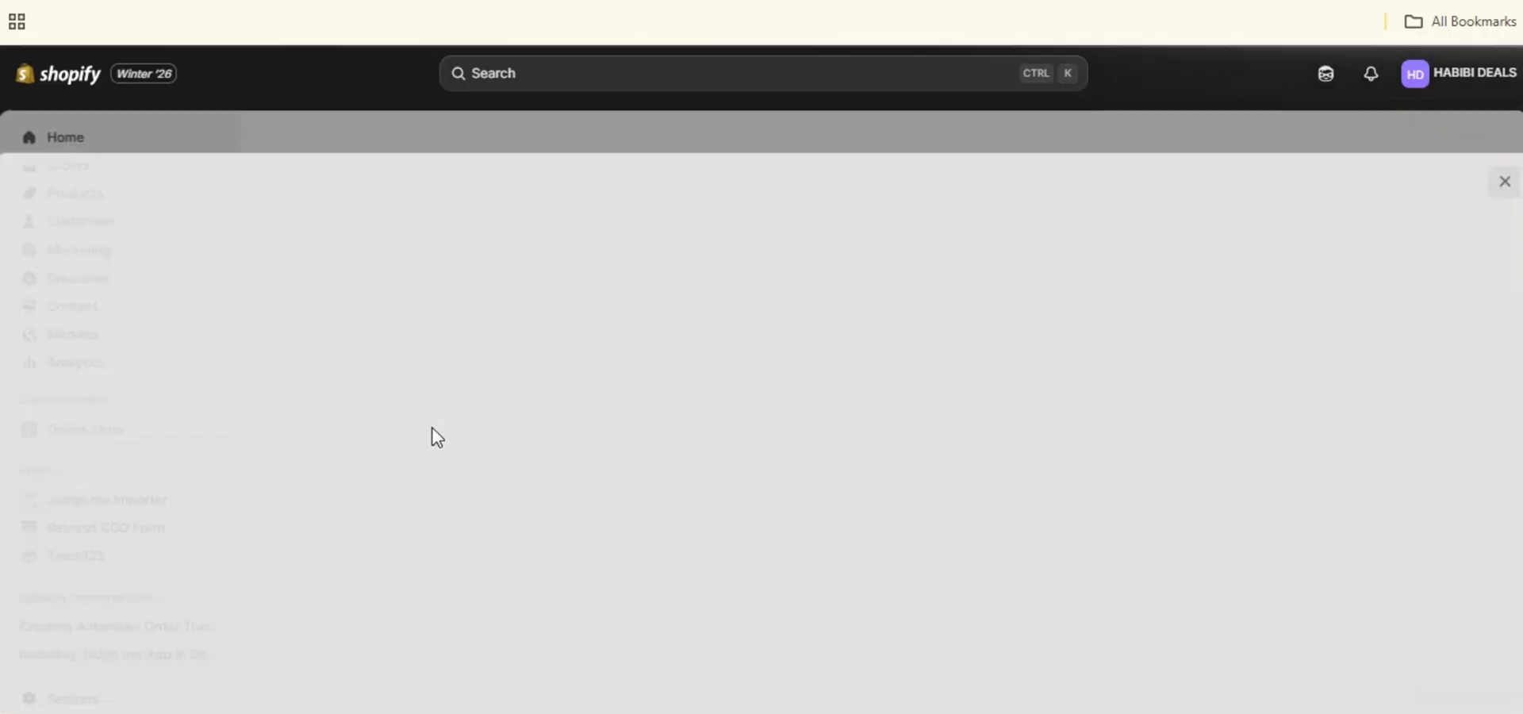
scroll(433, 429, down, 2)
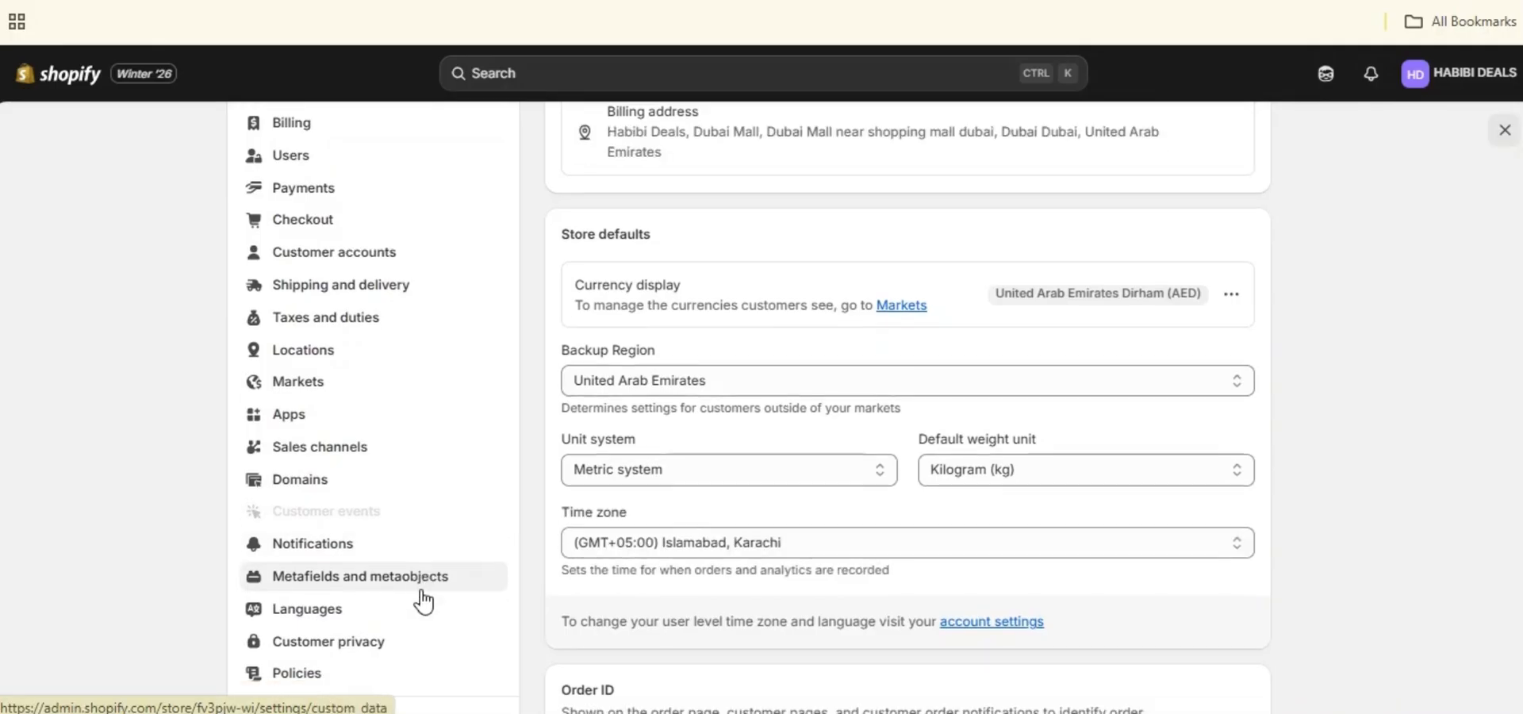
scroll(409, 601, down, 2)
click(388, 354)
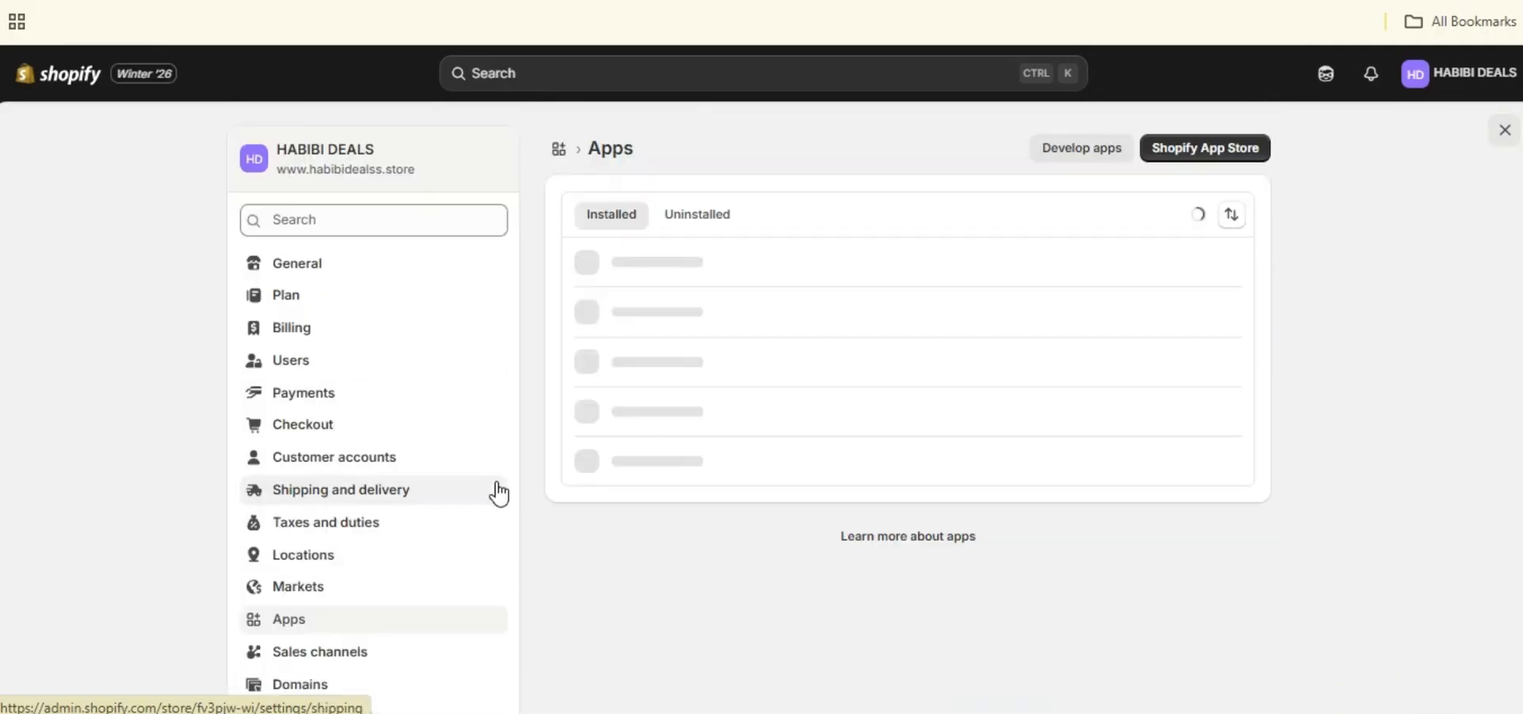
click(1234, 151)
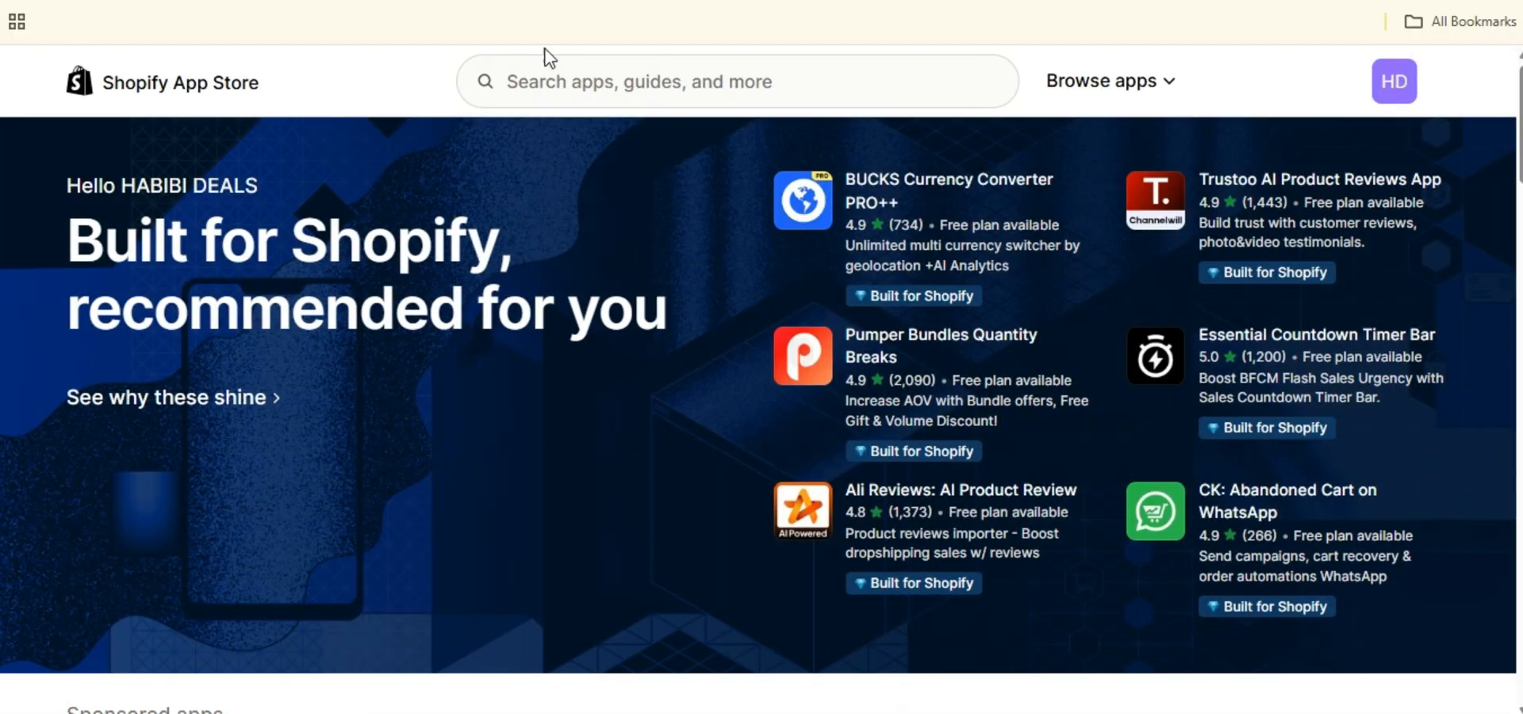
Search the Shopify App Store for "facebook and instrgram".
click(553, 89)
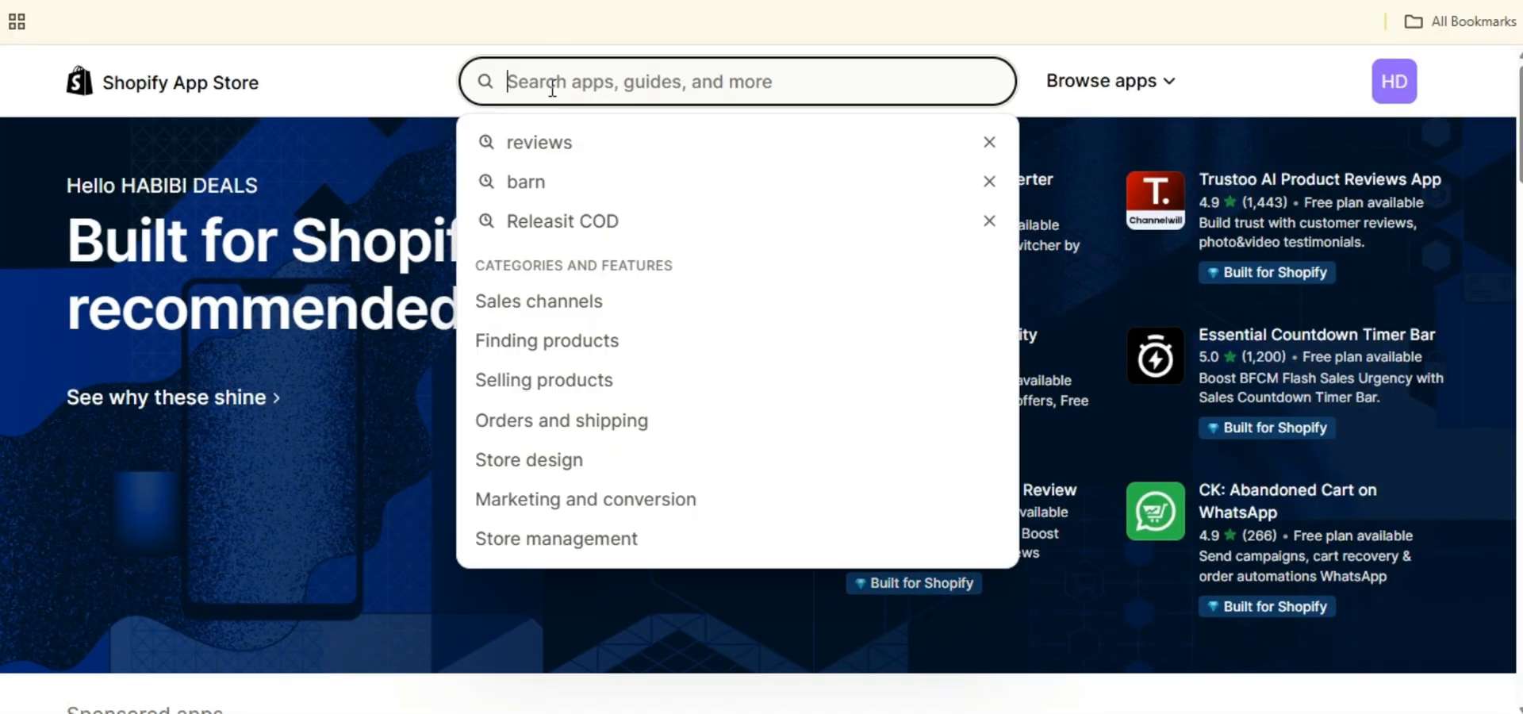
text(facebook)
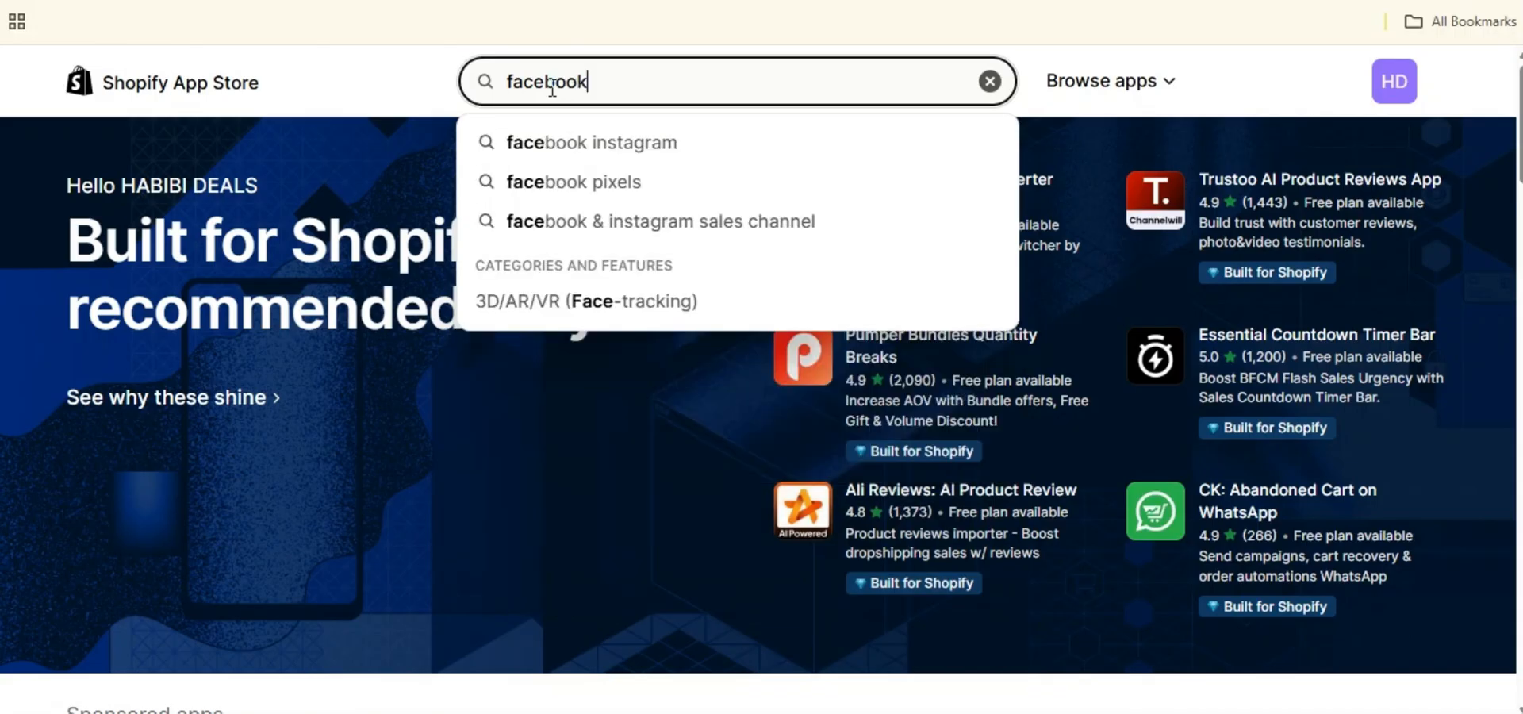
text( and instr)
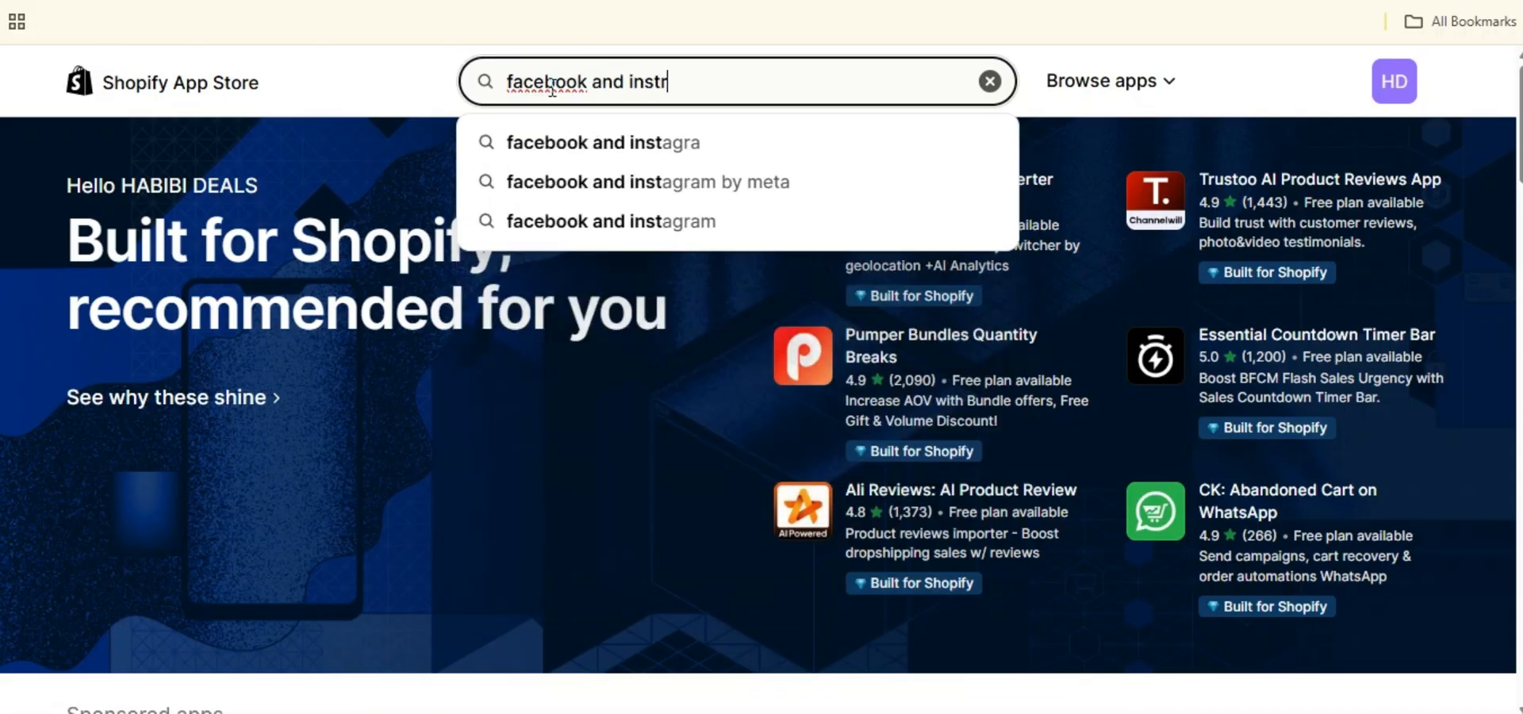
text(gram)
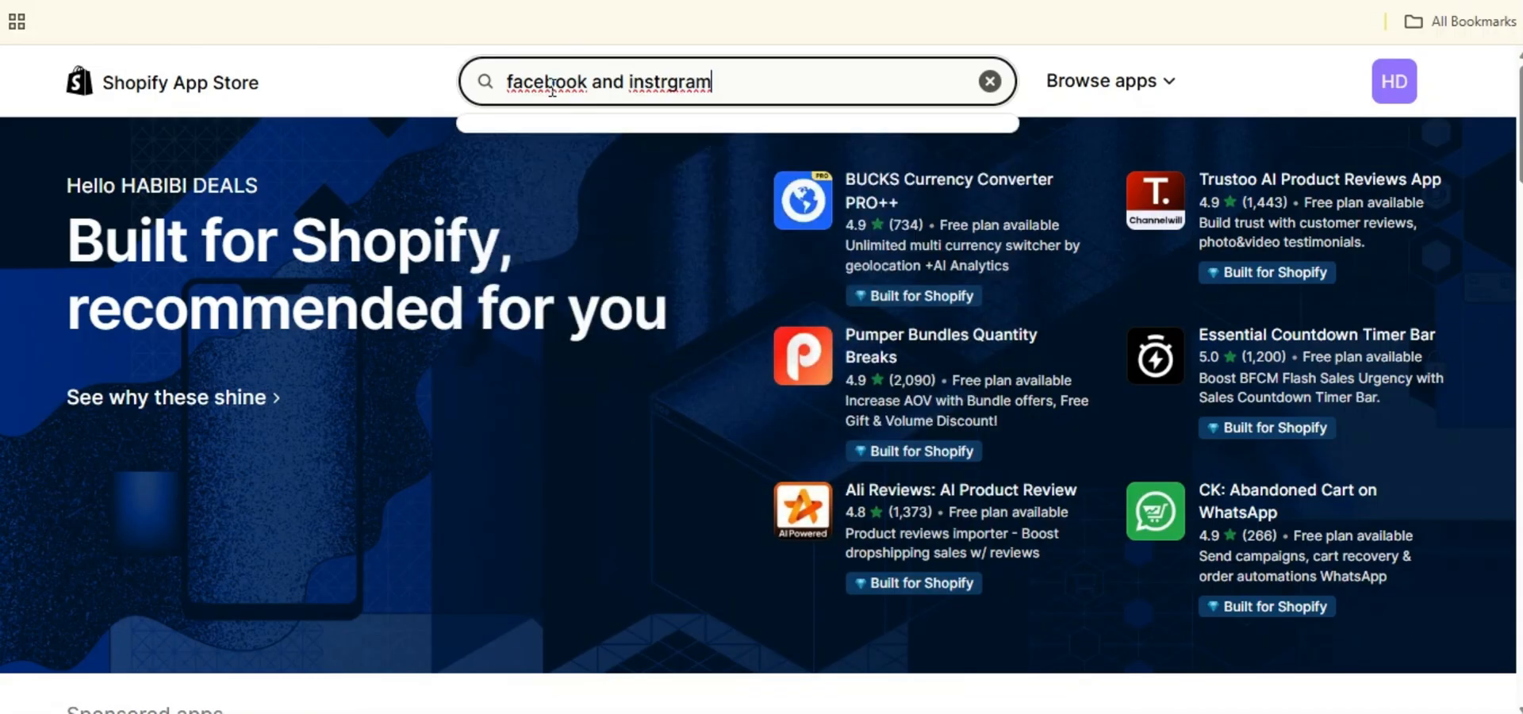
key(Return)
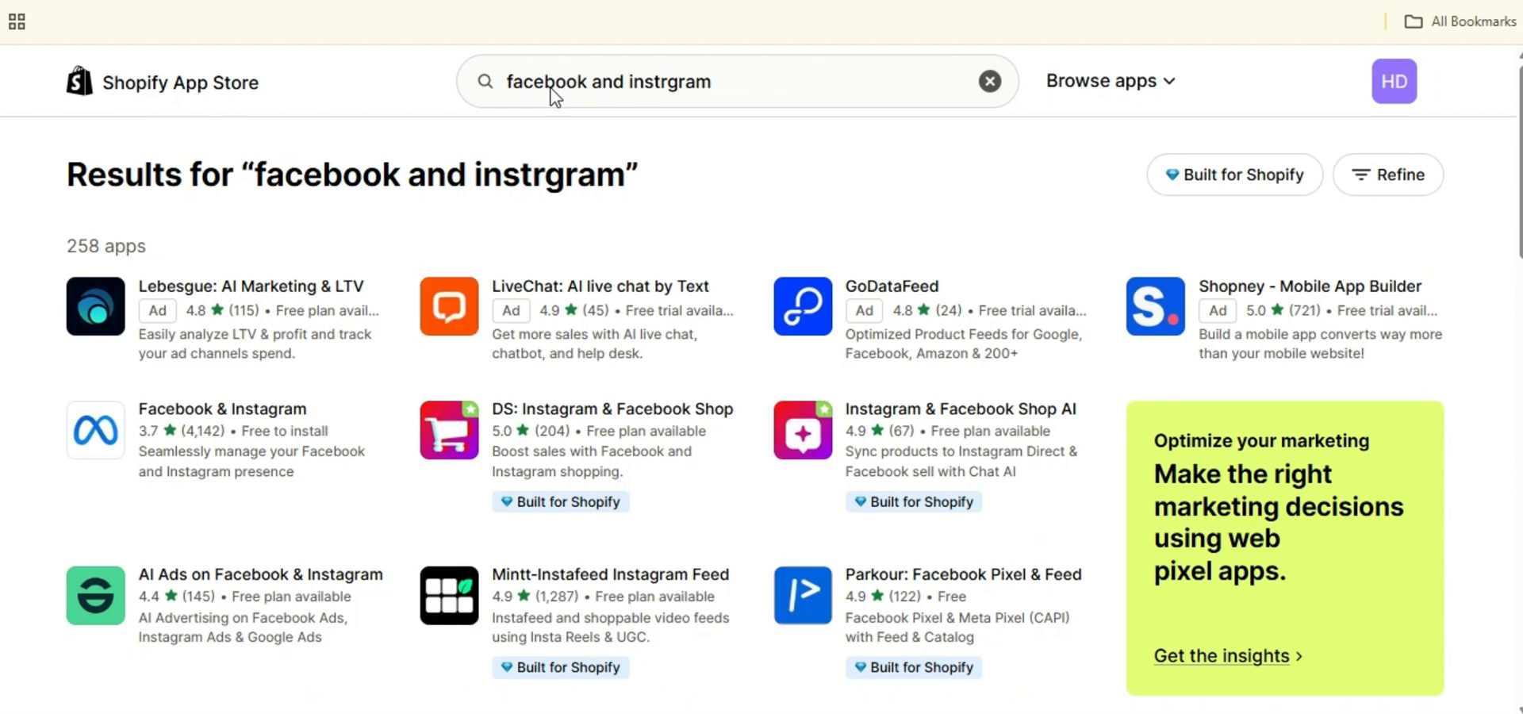
Open the Facebook & Instagram app by Meta and install it on the store, granting the requested data access.
click(160, 414)
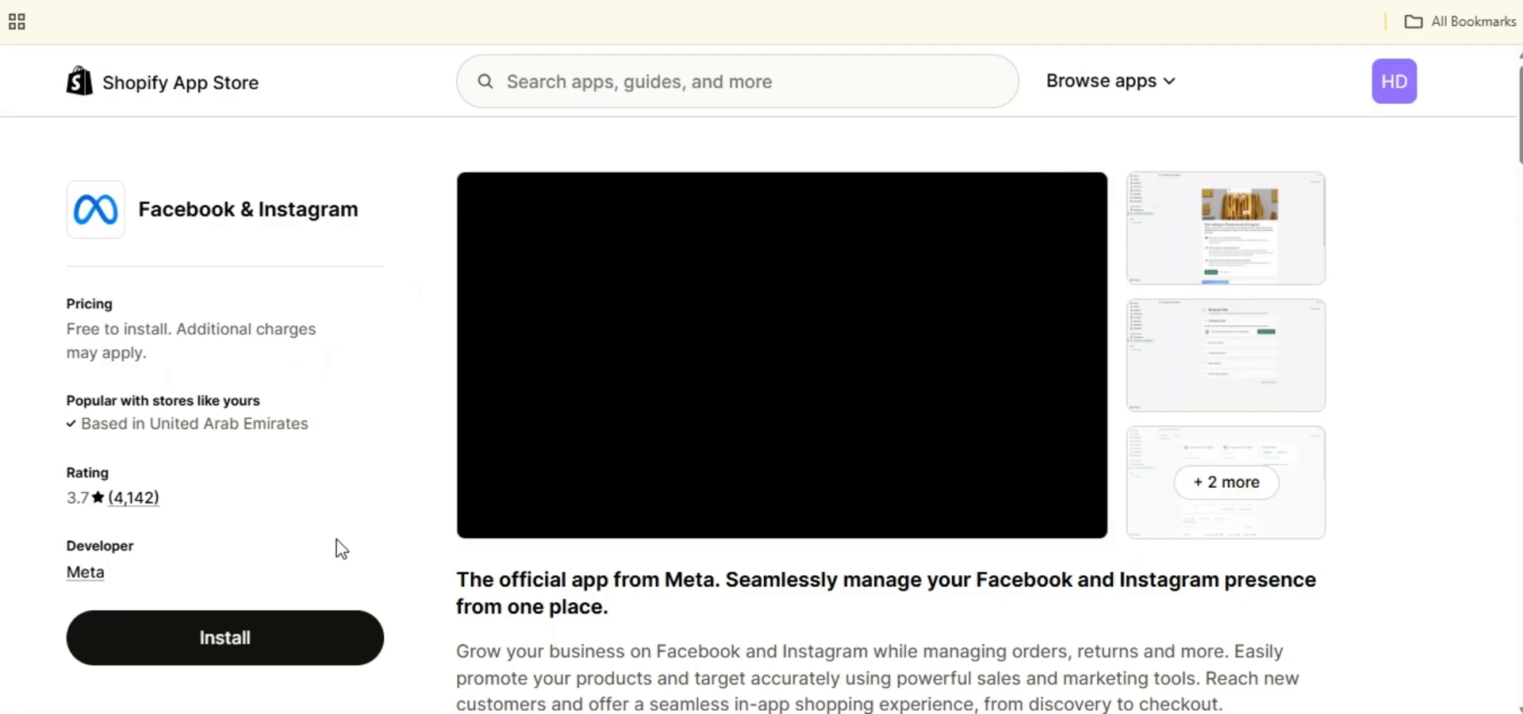
click(256, 635)
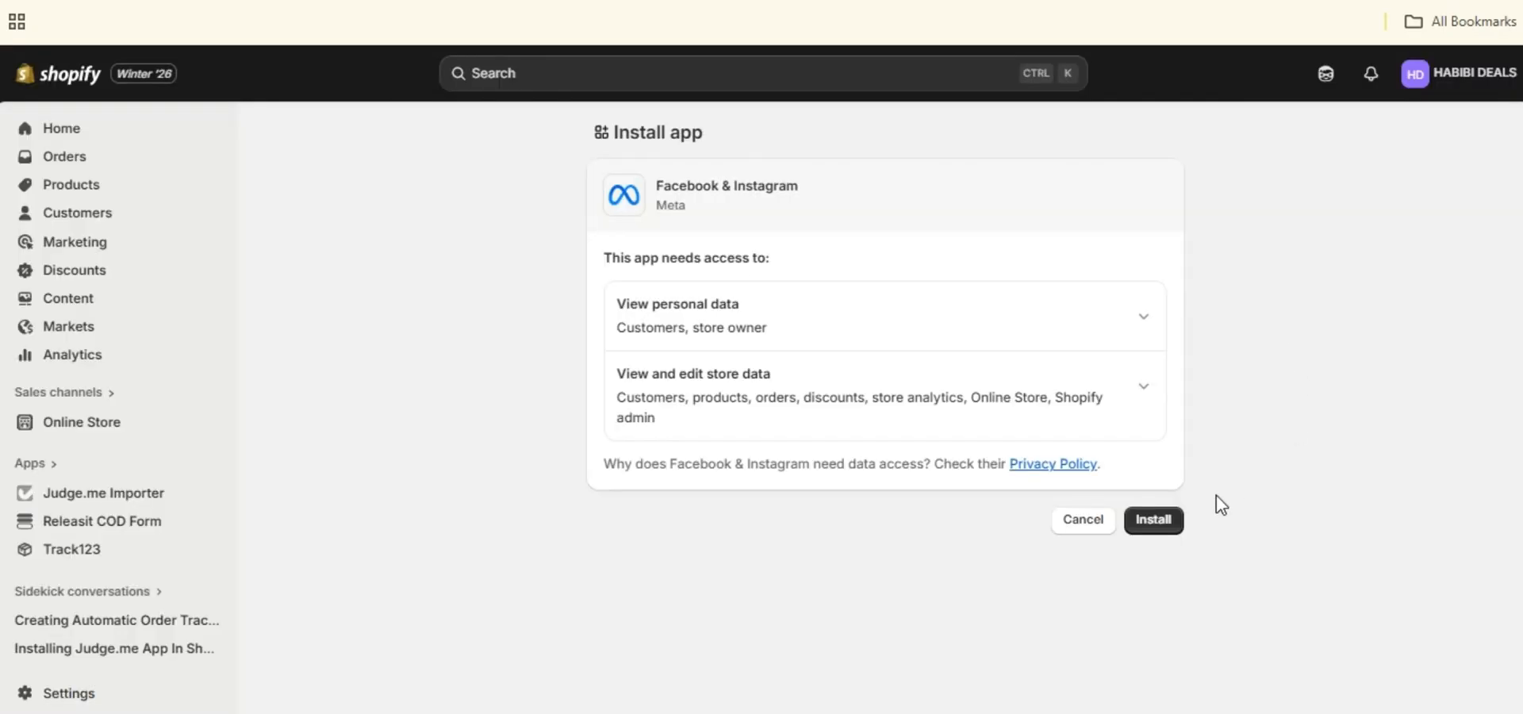
click(1154, 524)
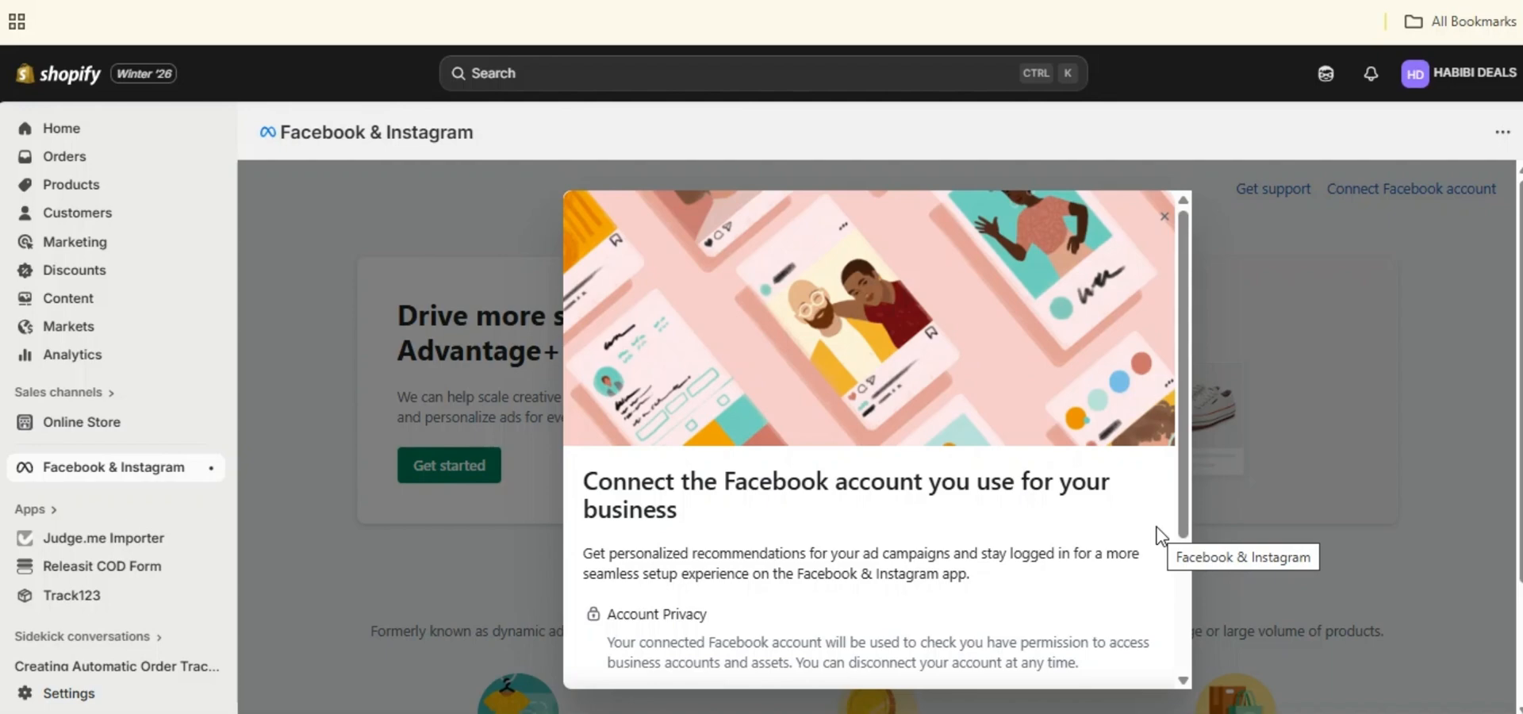
Dismiss the prompt to connect a Facebook account and pin the Facebook & Instagram sales channel to the store navigation.
scroll(1022, 401, down, 3)
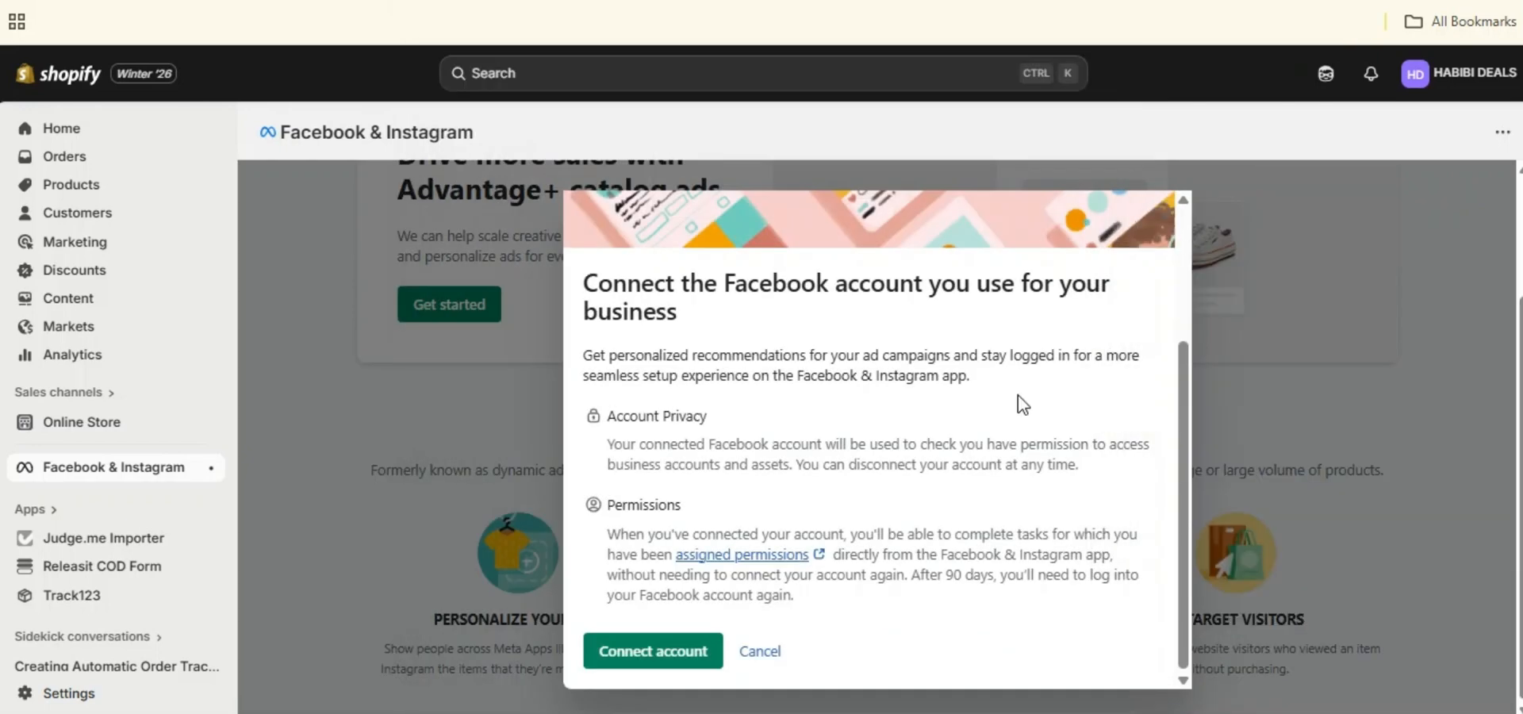
scroll(1017, 395, up, 3)
click(1169, 210)
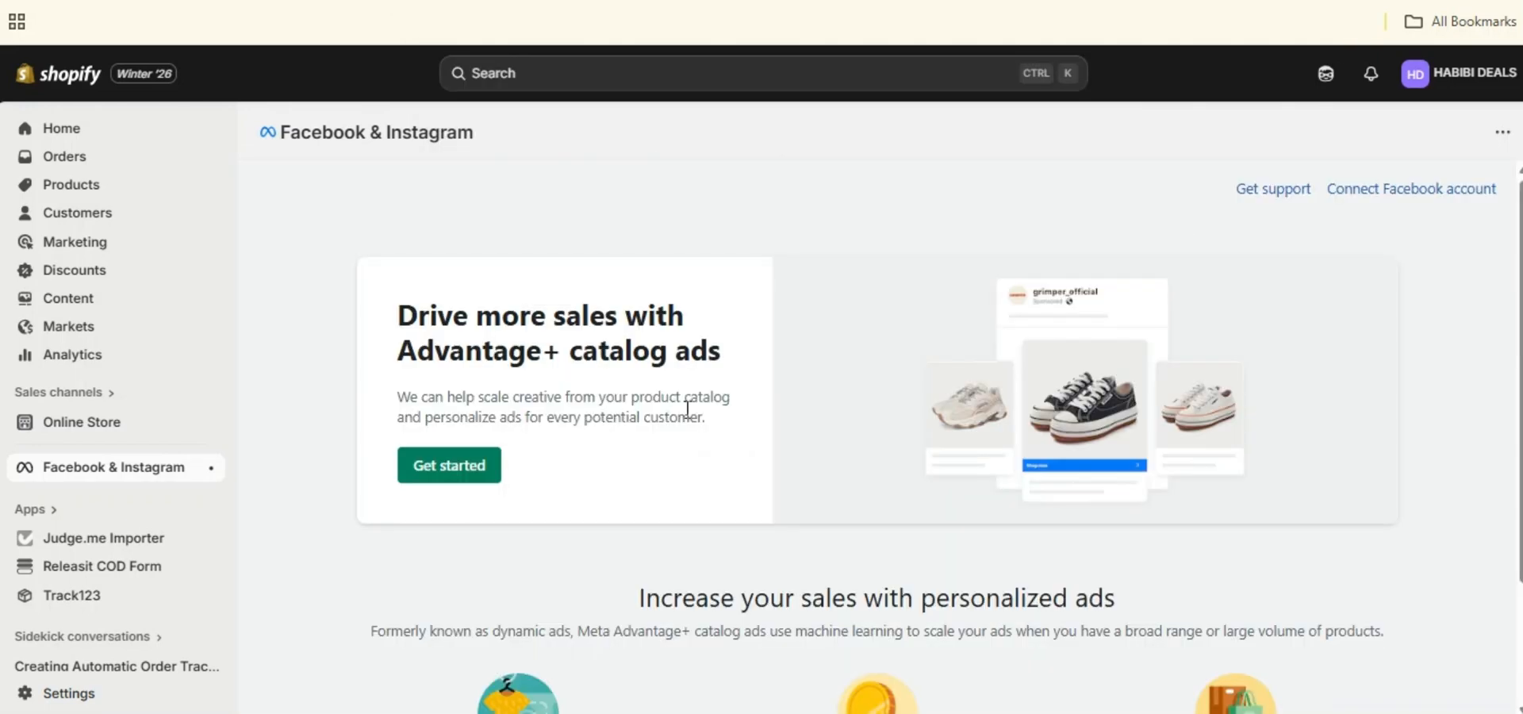
scroll(547, 500, down, 2)
scroll(550, 505, up, 2)
click(211, 468)
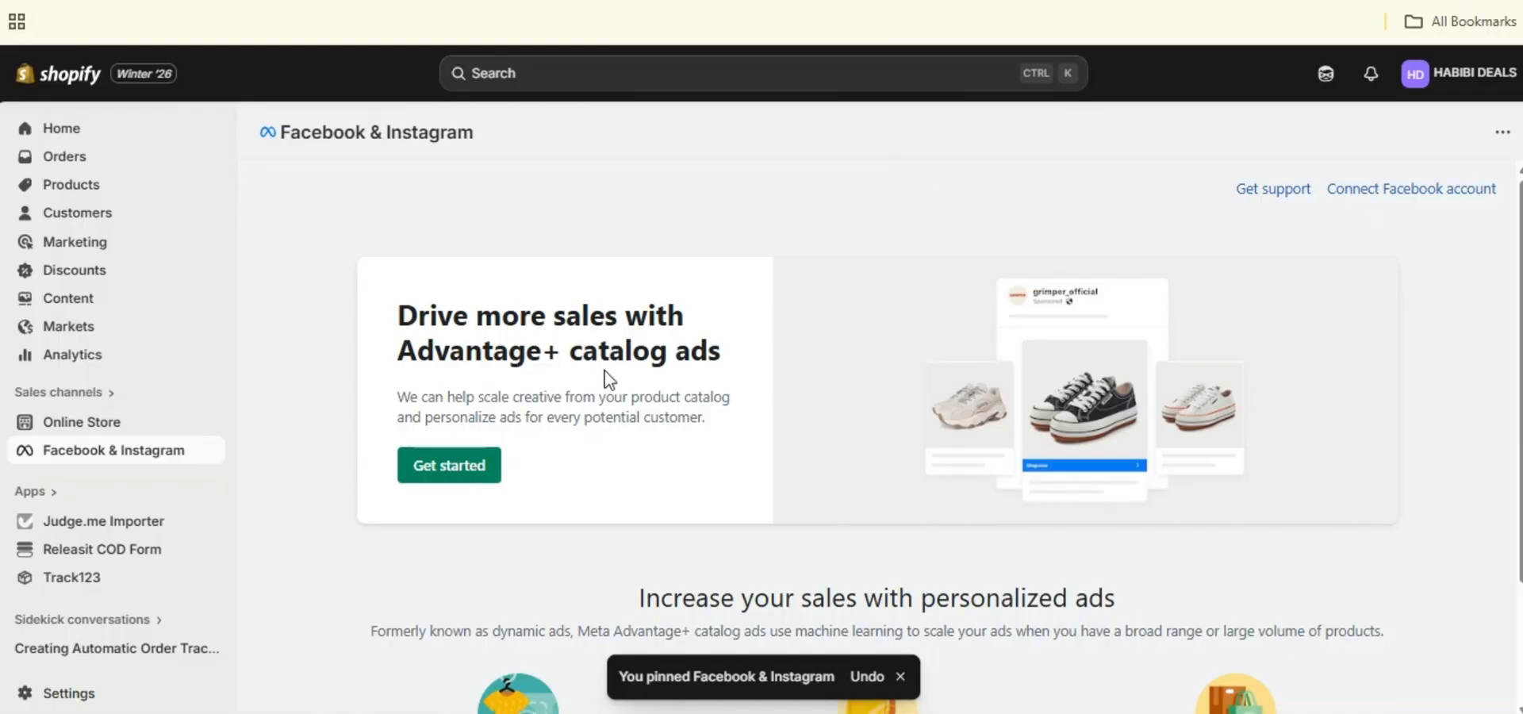
scroll(634, 449, down, 2)
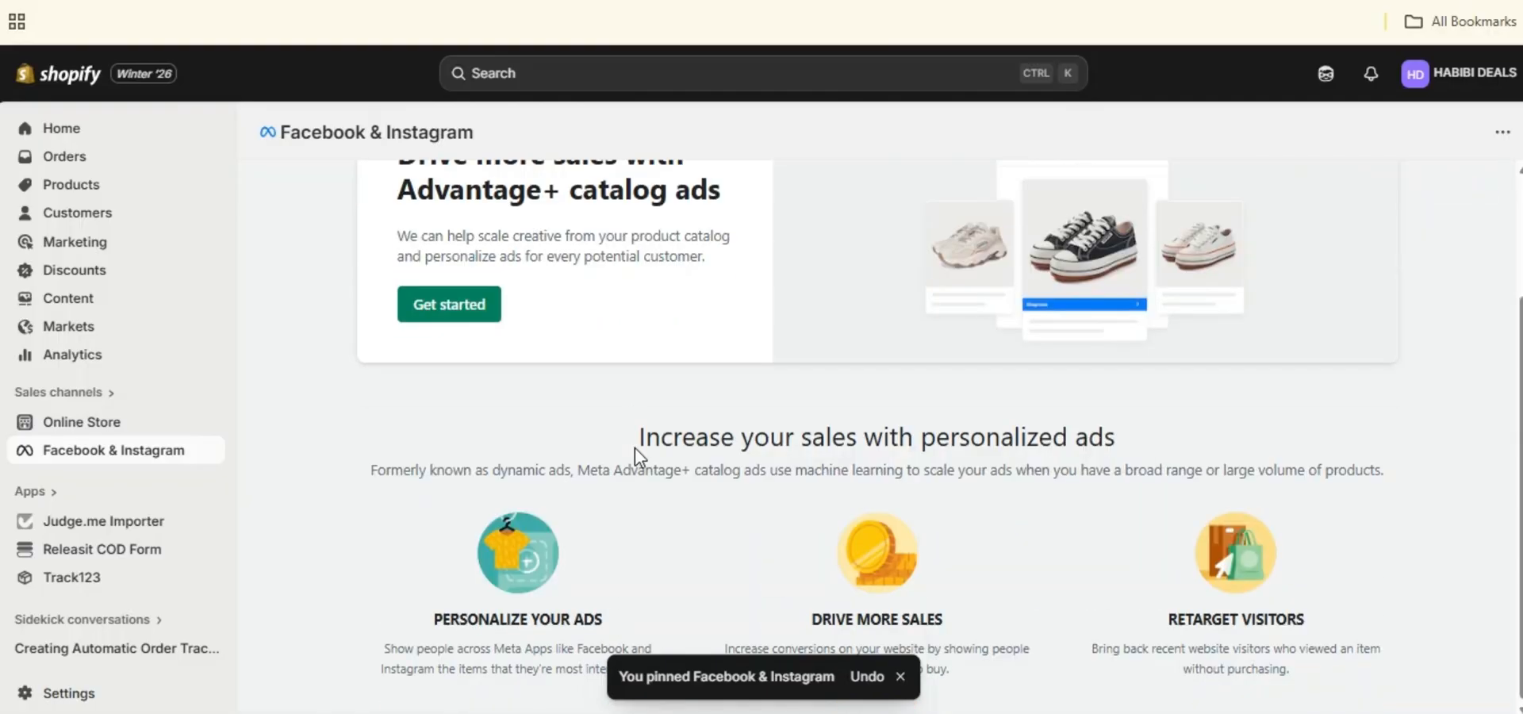
Start the Facebook and Instagram ads setup and connect the personal Facebook account, switching to it and confirming it for the shop.
click(433, 311)
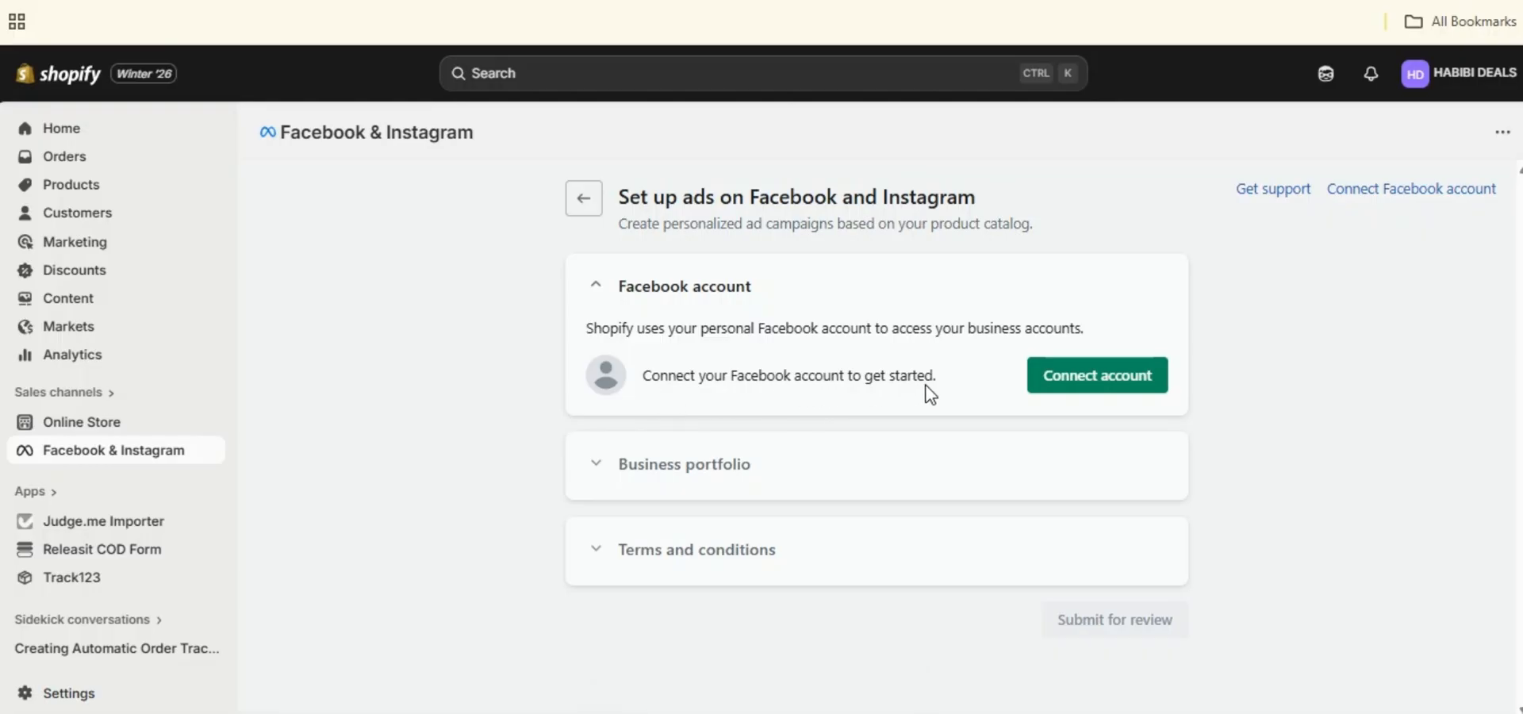
click(1110, 390)
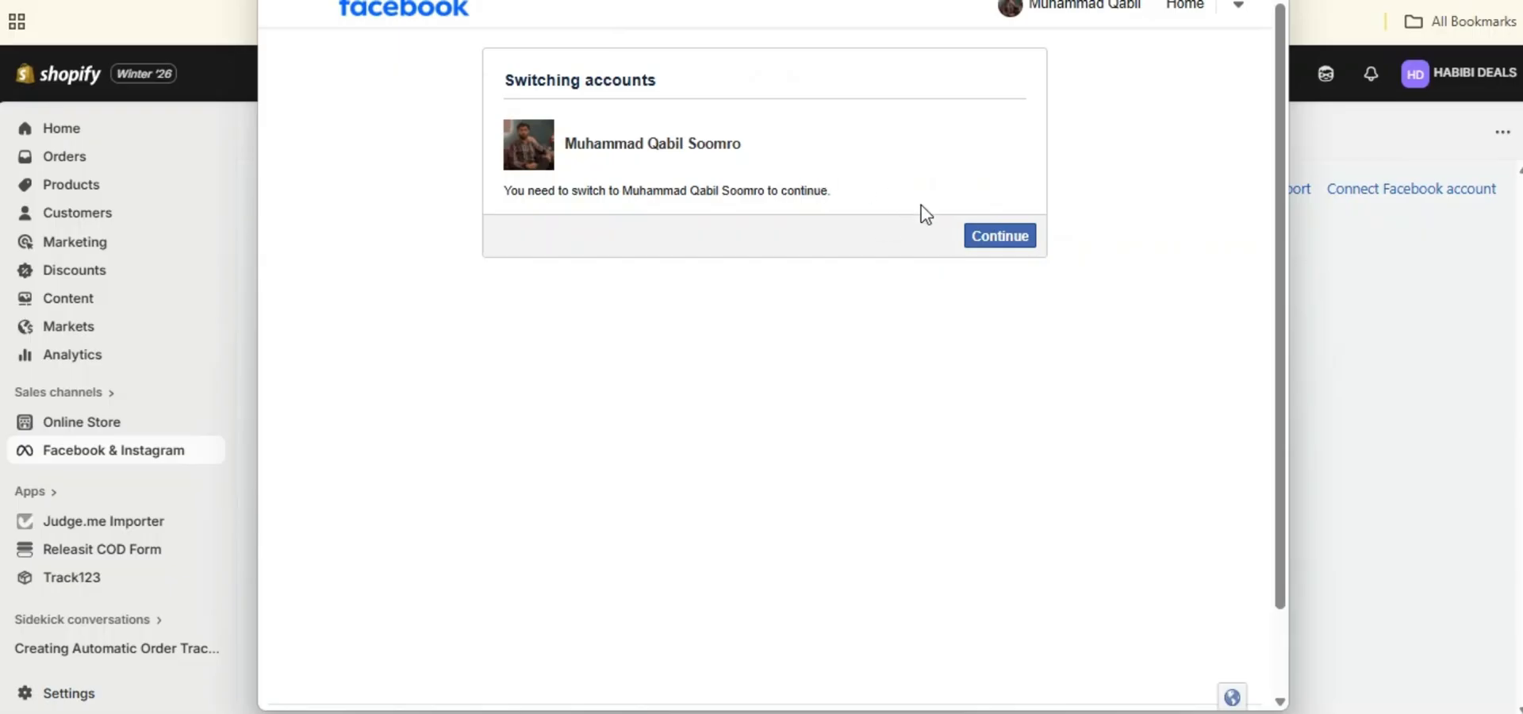
click(1001, 237)
click(1002, 237)
click(1002, 237)
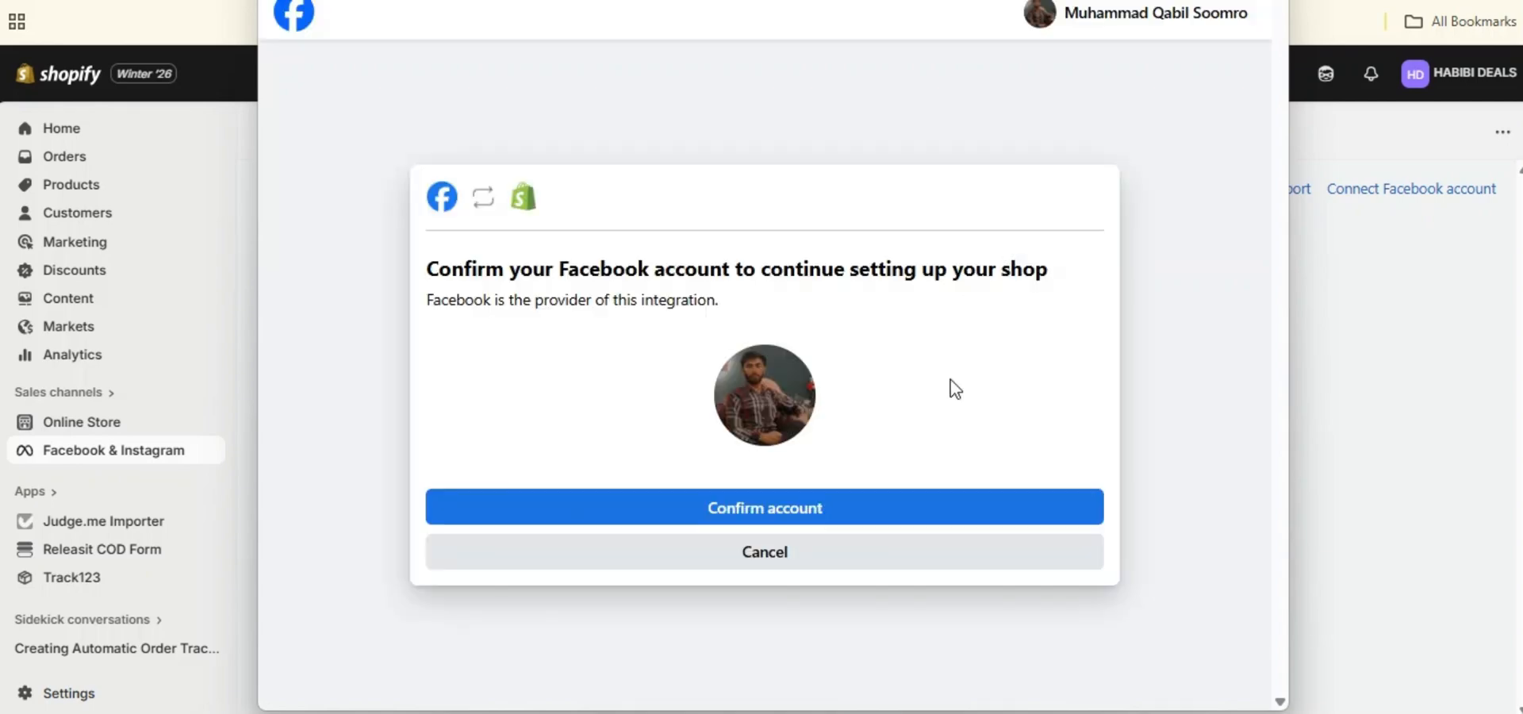
click(839, 517)
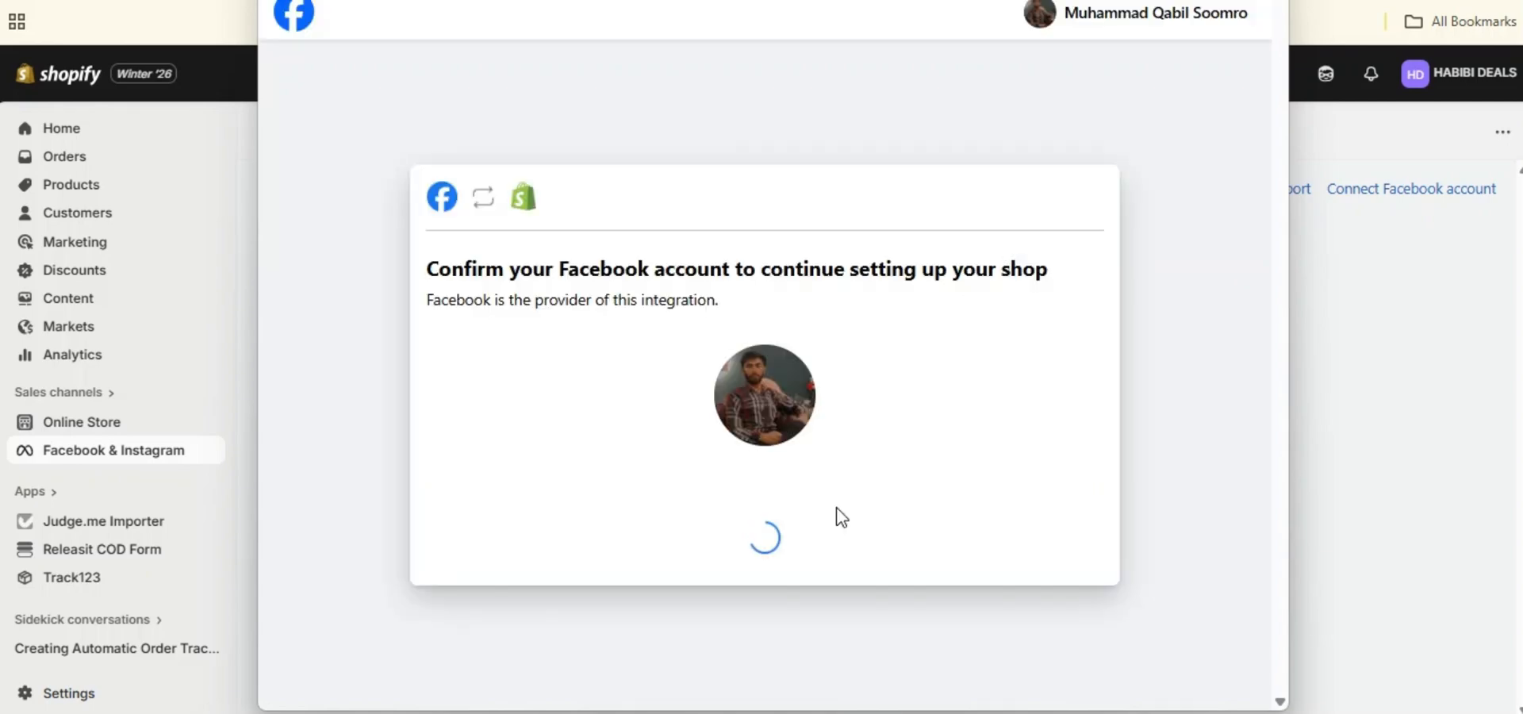
click(806, 514)
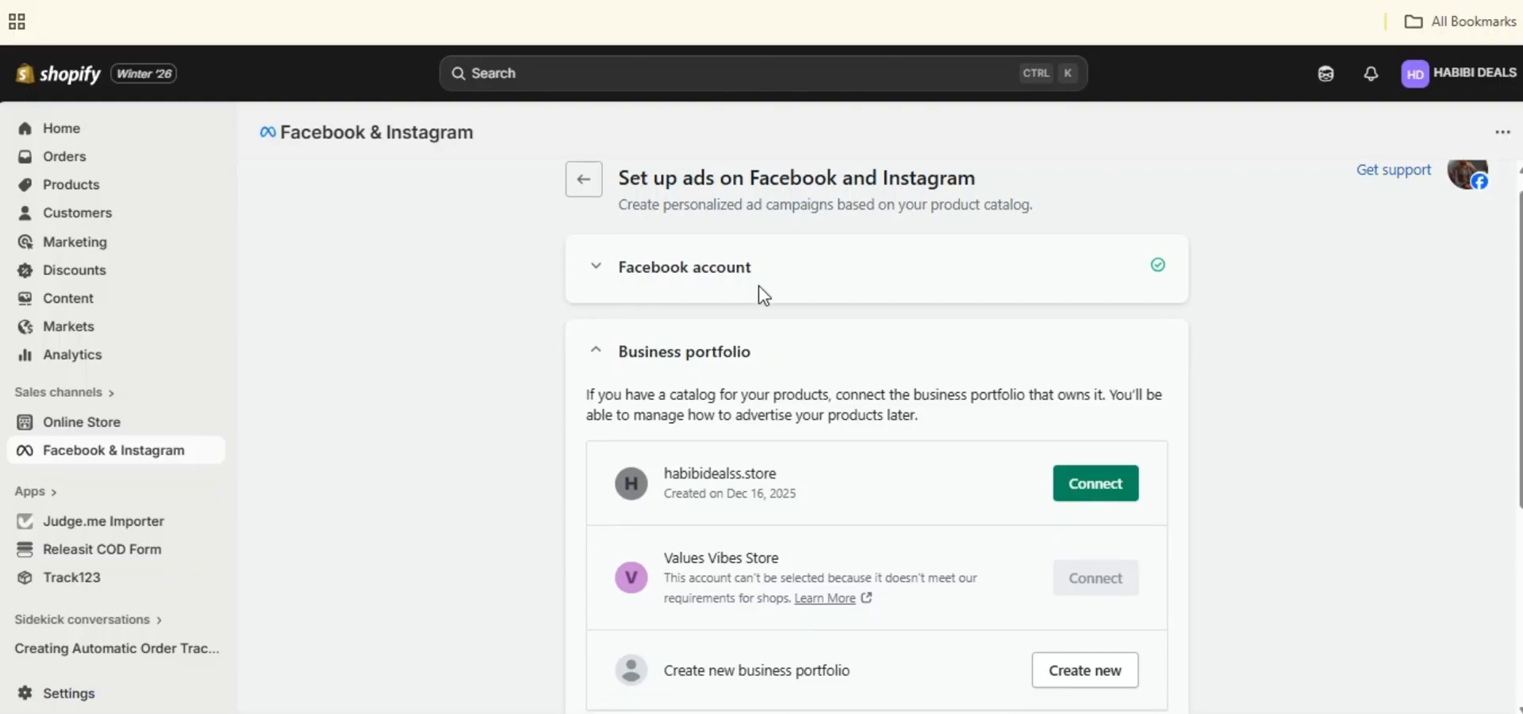
Check the connected Facebook account's details and connect the habibidealss.store business portfolio.
click(596, 269)
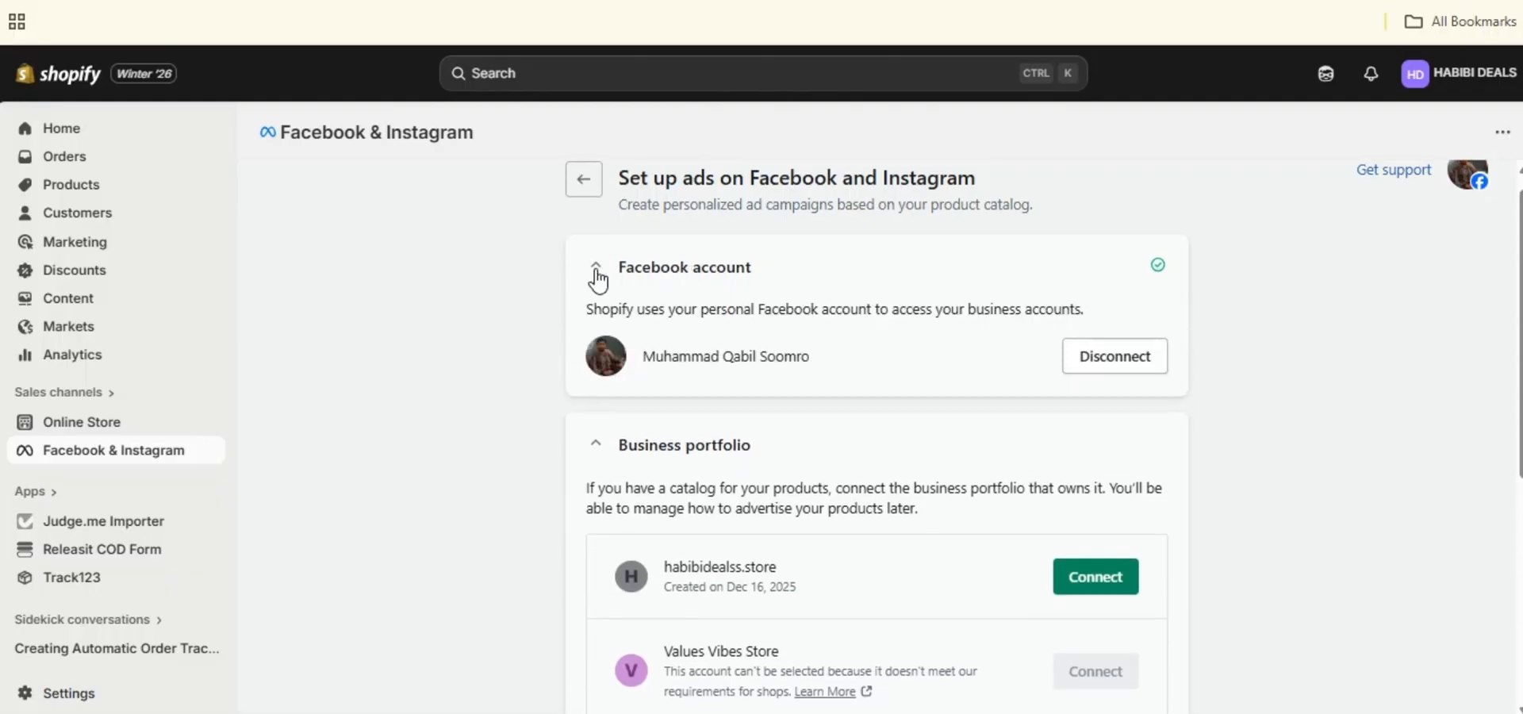
click(596, 270)
scroll(527, 448, down, 2)
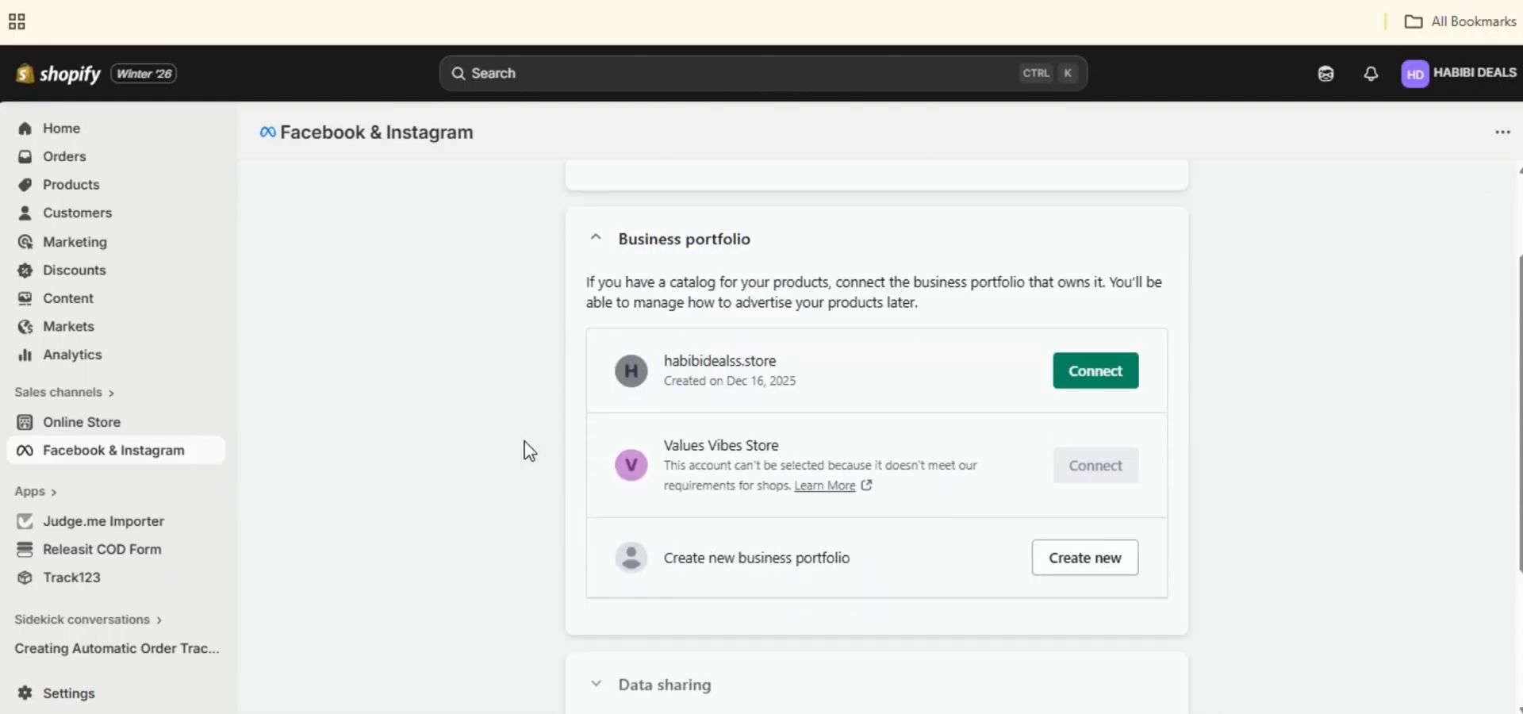
scroll(602, 282, up, 2)
click(601, 287)
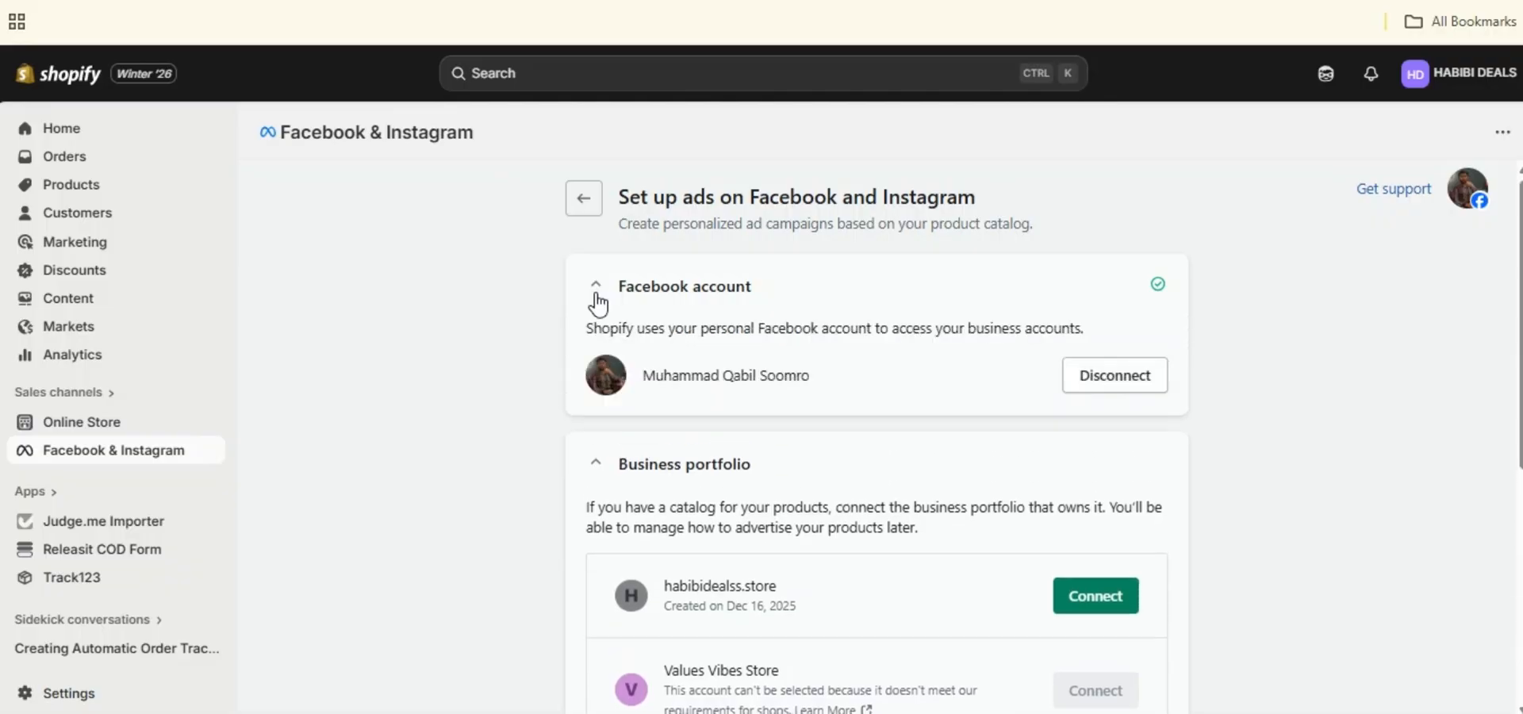
click(601, 287)
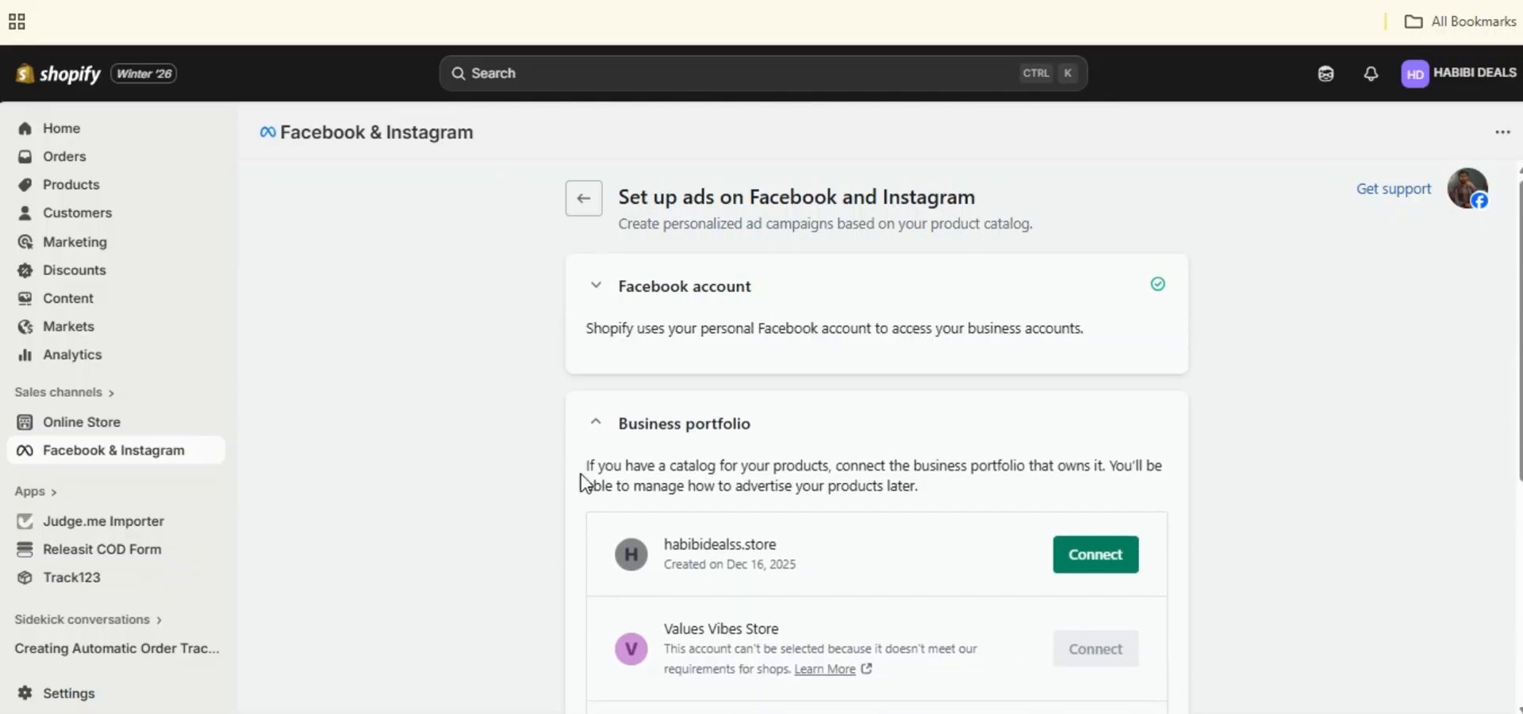
scroll(680, 392, down, 1)
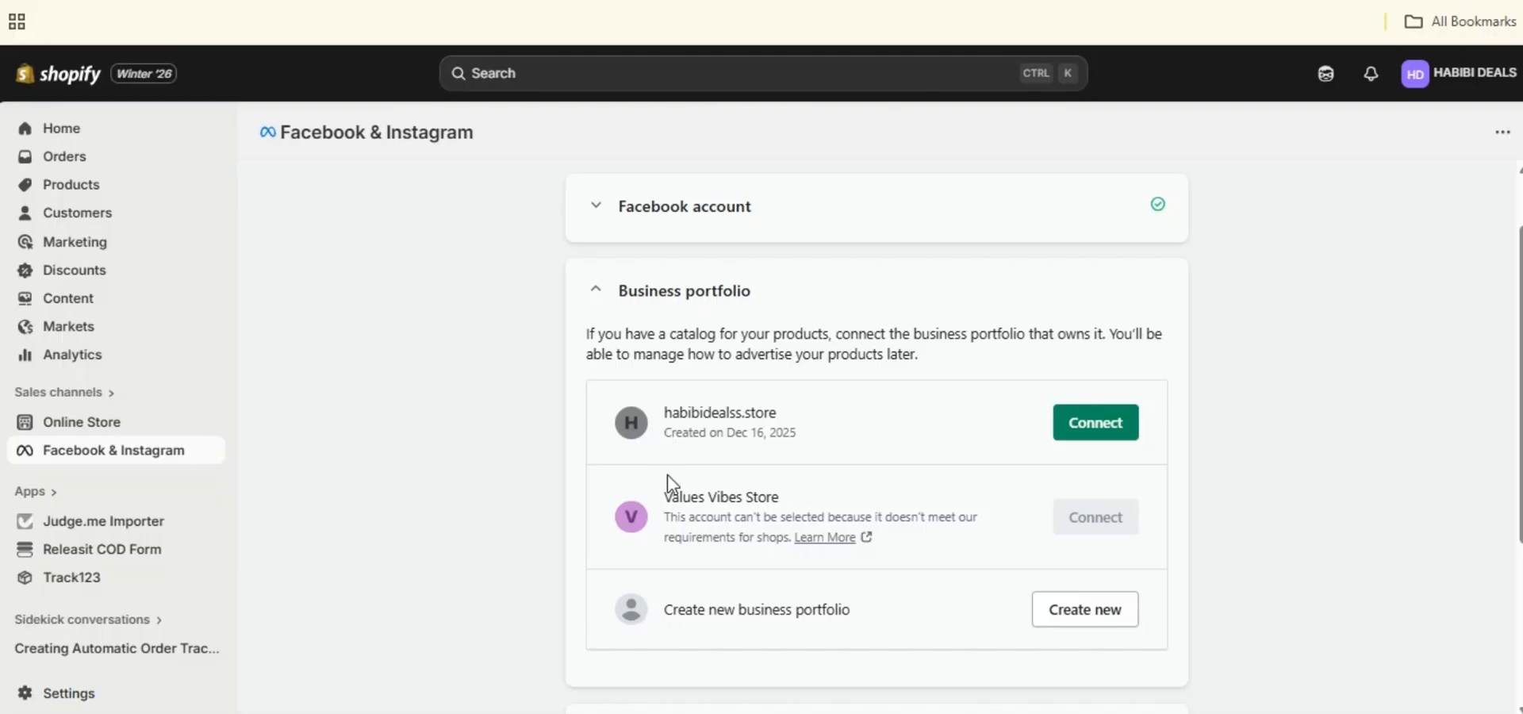
drag(667, 421, 797, 432)
click(913, 462)
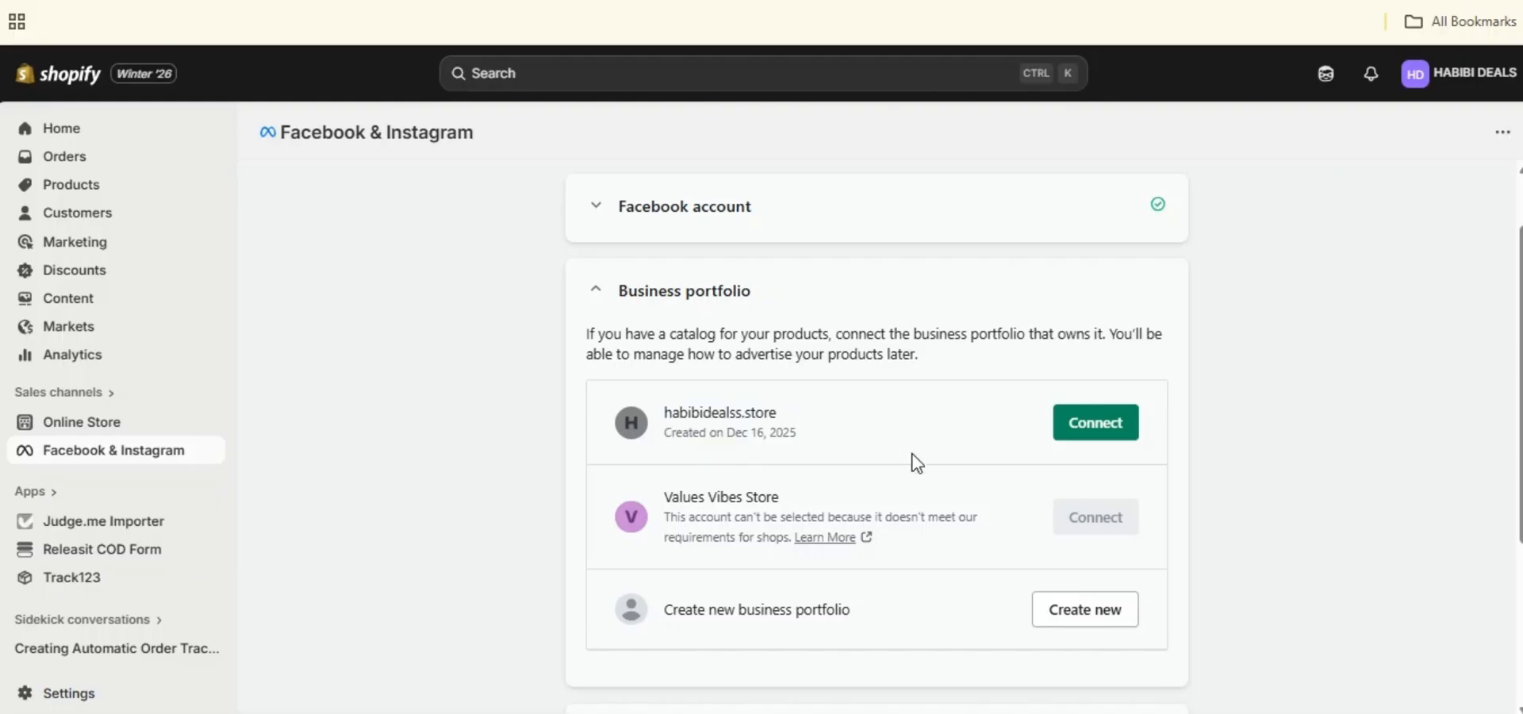
click(1091, 434)
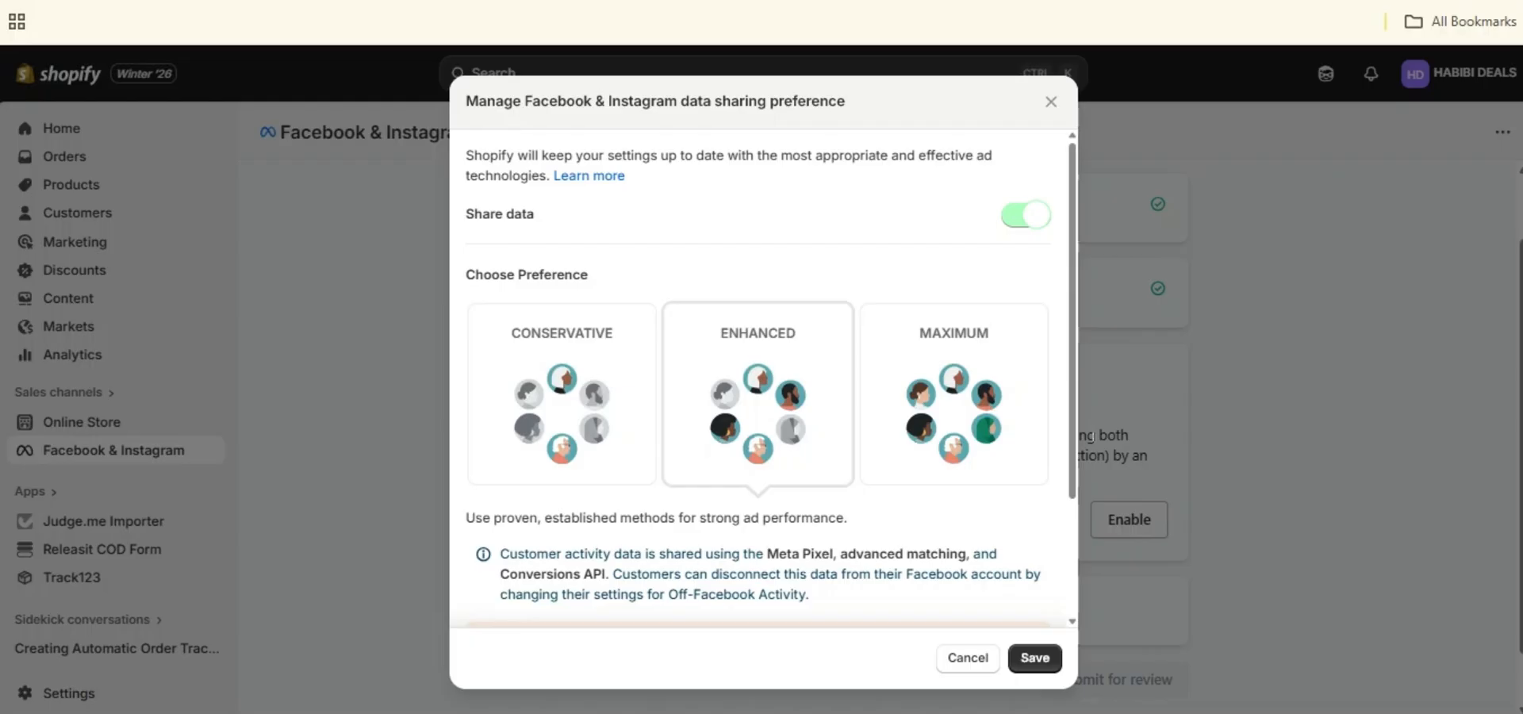
Set the Facebook & Instagram data sharing preference to Maximum and save it.
click(951, 411)
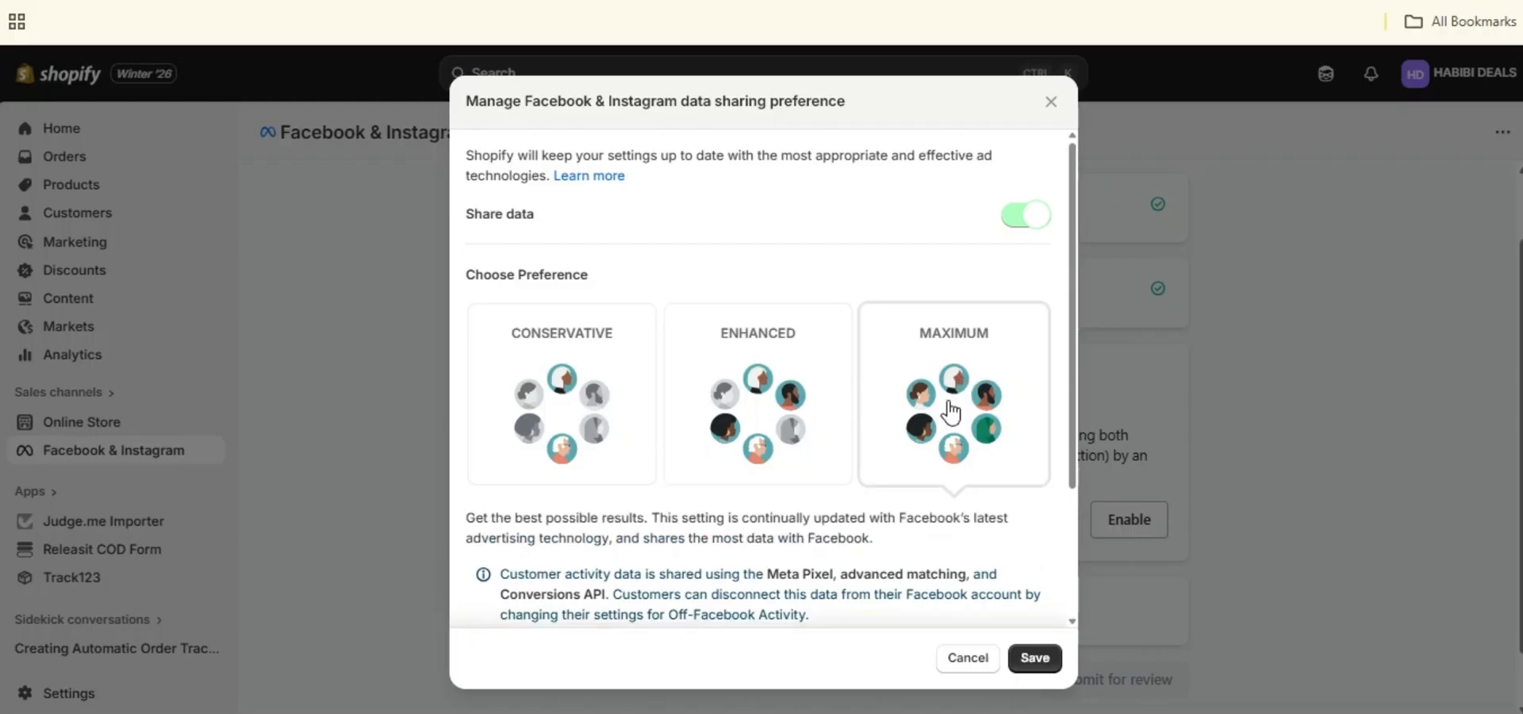
click(1035, 660)
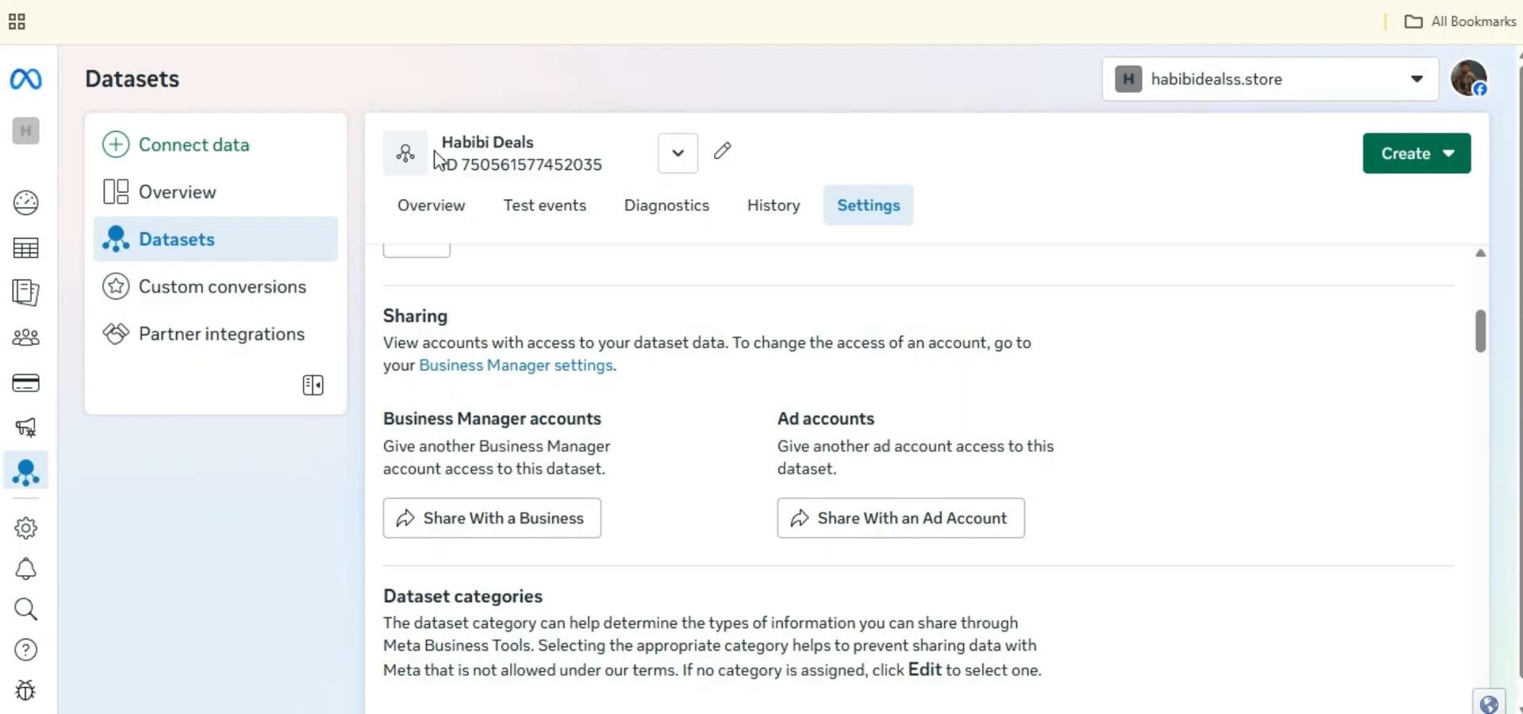
Compare the Habibi Deals dataset ID in Meta's dataset settings with the one offered in the Shopify setup.
drag(436, 152, 569, 175)
click(588, 173)
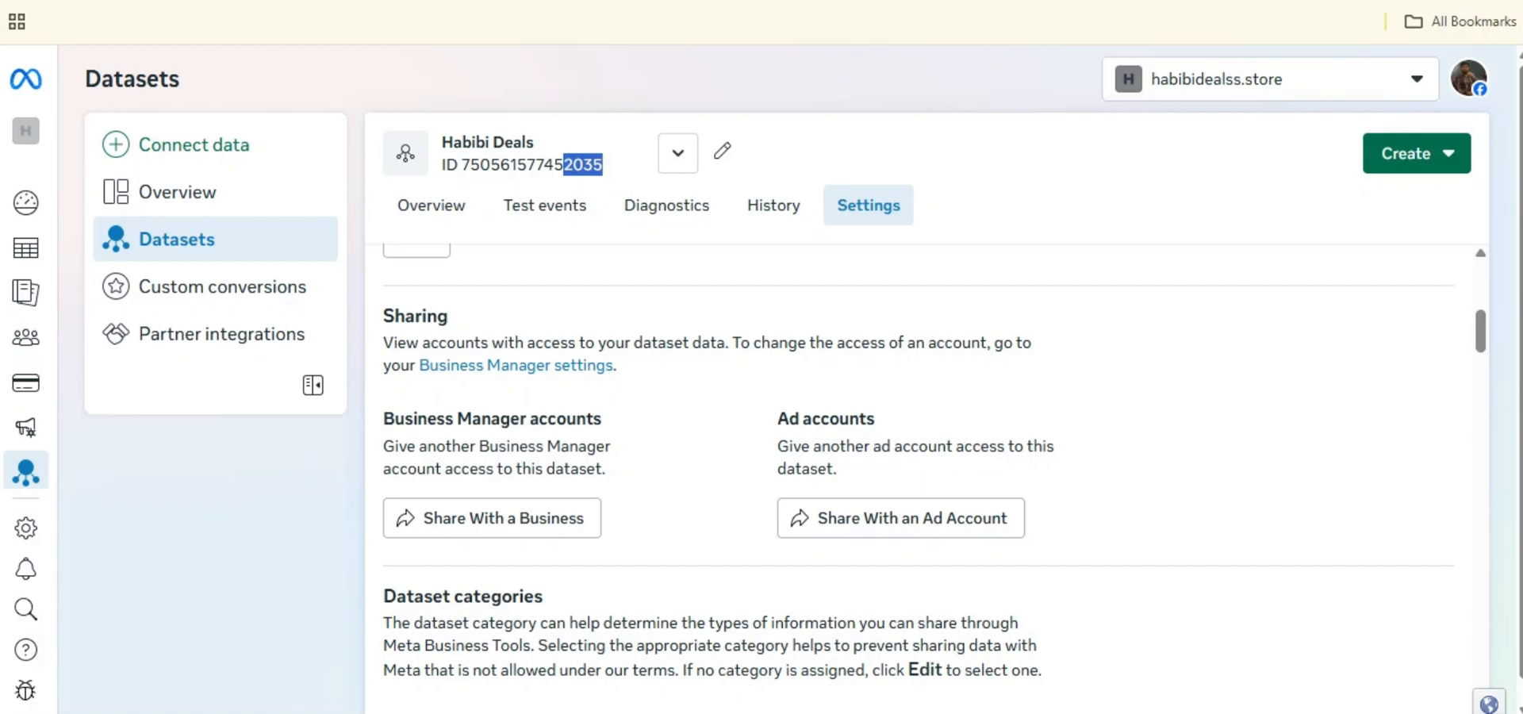
drag(507, 0, 633, 0)
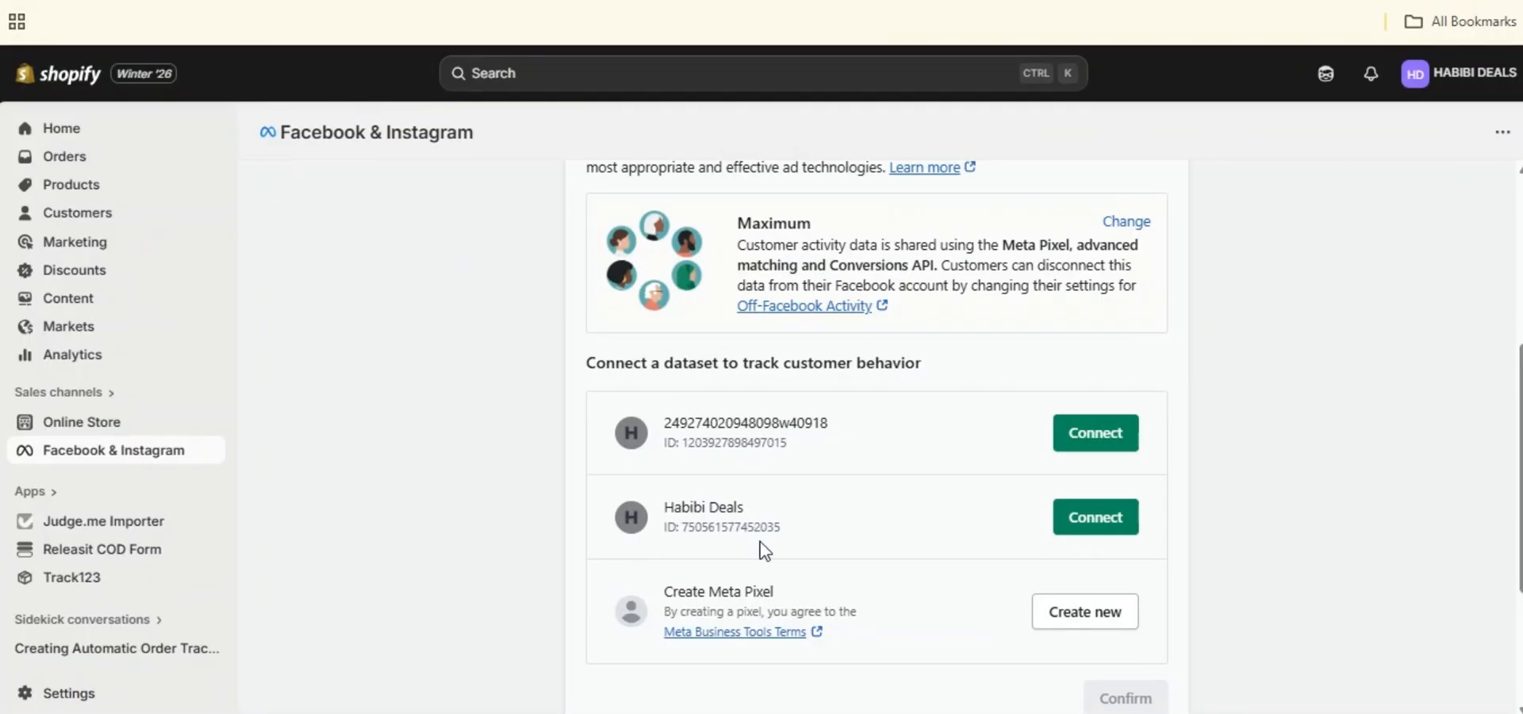
drag(754, 528, 786, 544)
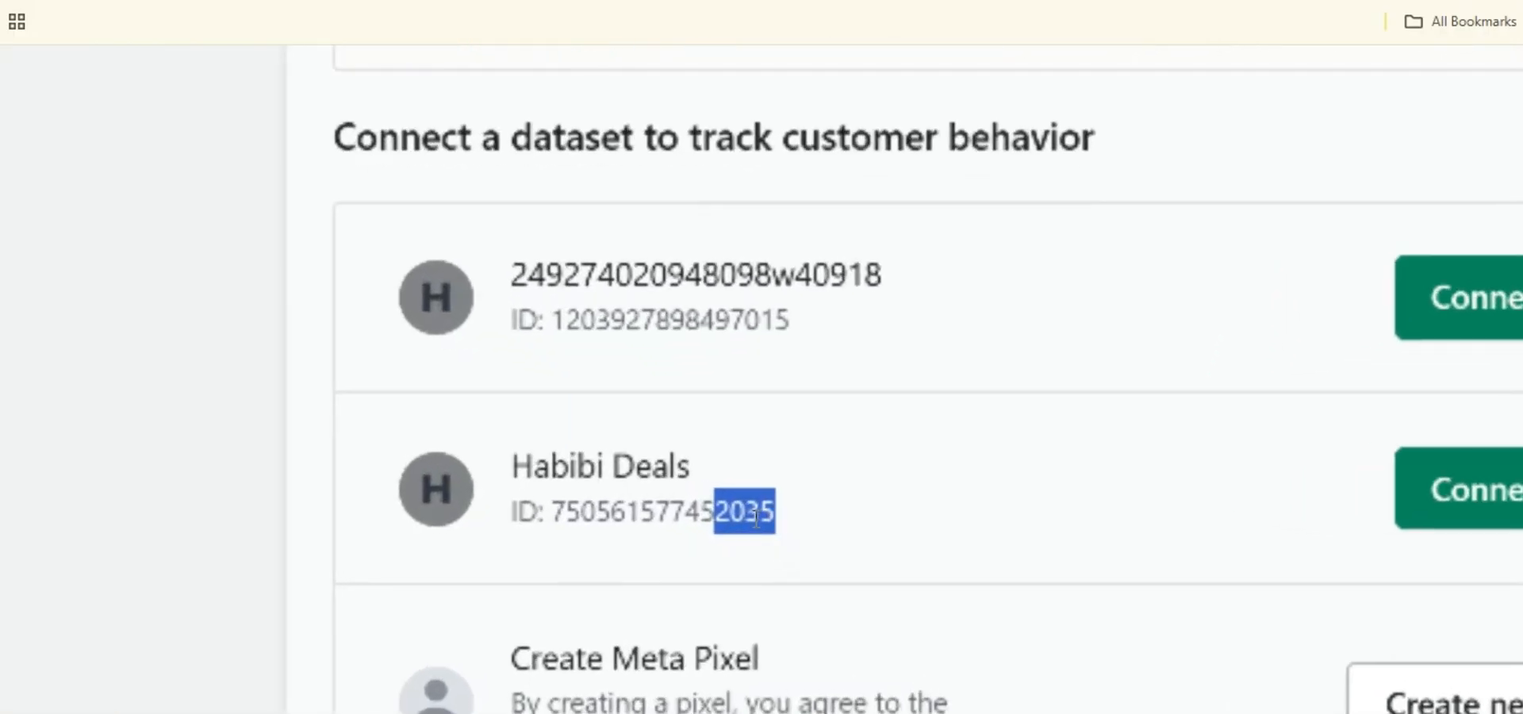
click(792, 514)
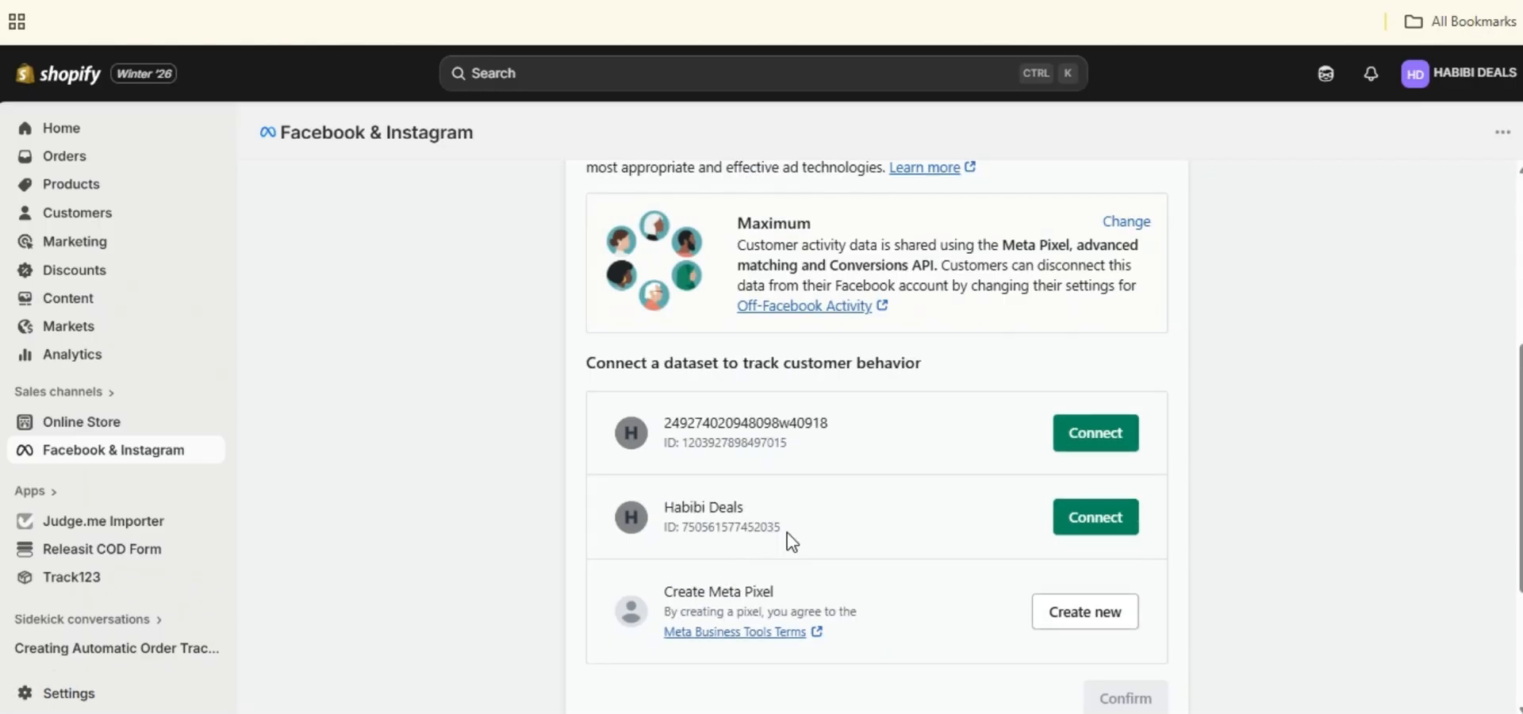
Connect the Habibi Deals dataset and agree to the Product Catalog Terms, giving the business portfolio's people full catalog access.
click(1114, 533)
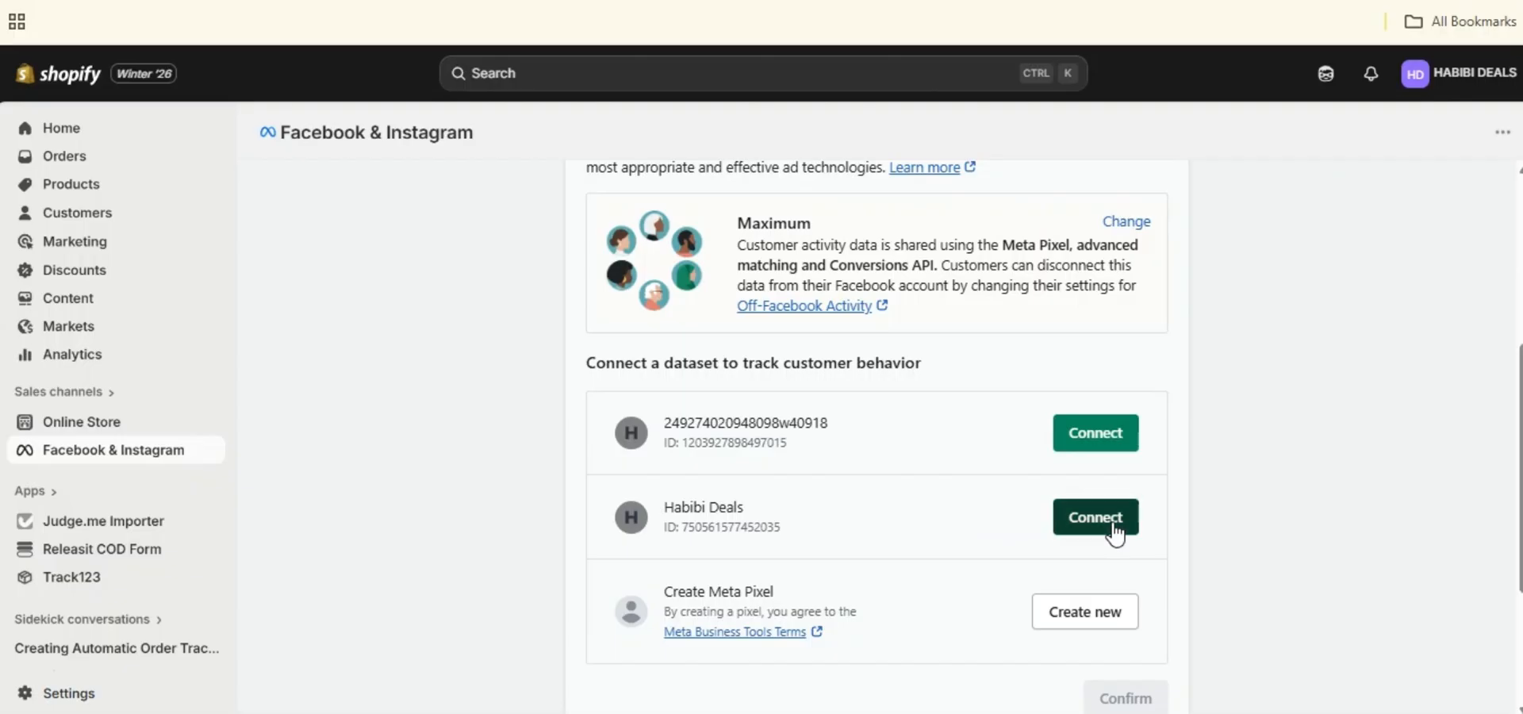
scroll(1116, 533, down, 1)
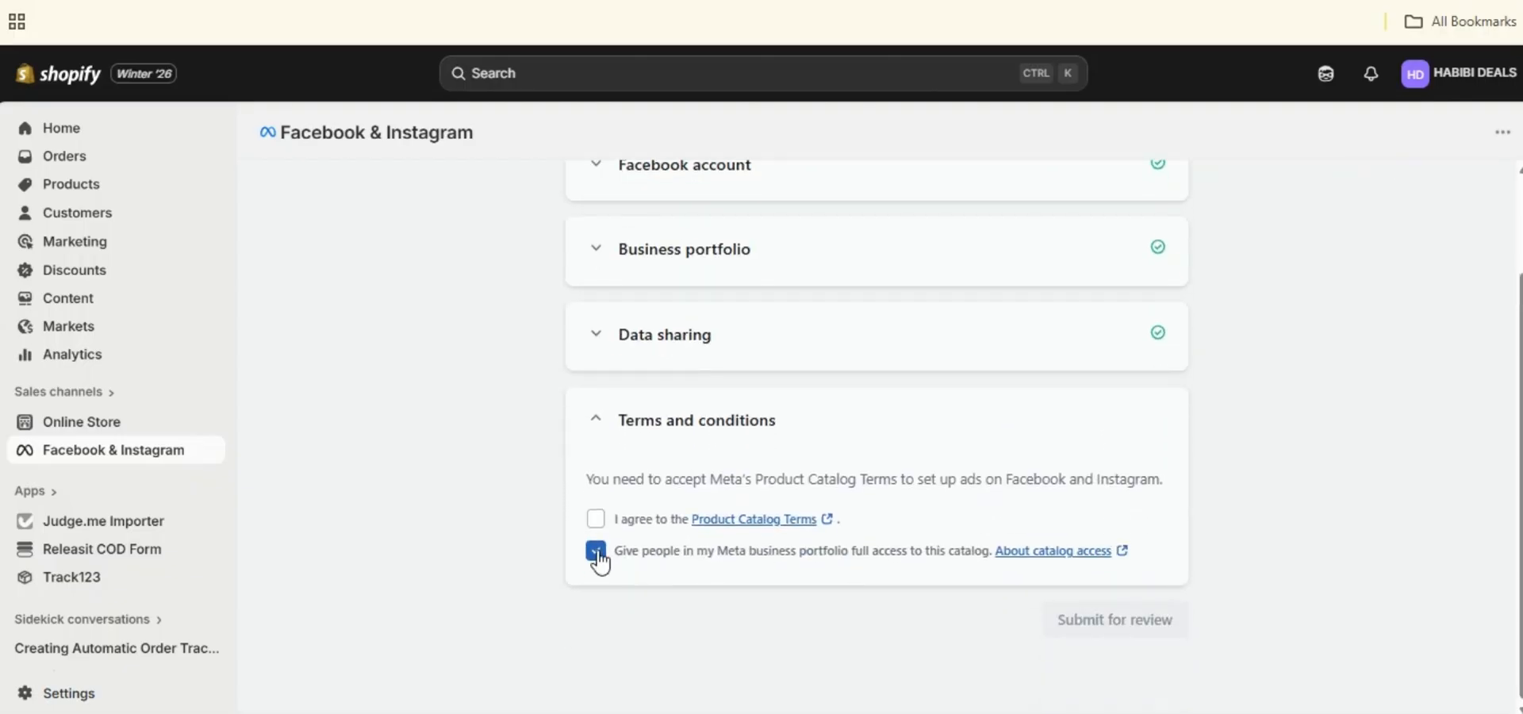
click(598, 523)
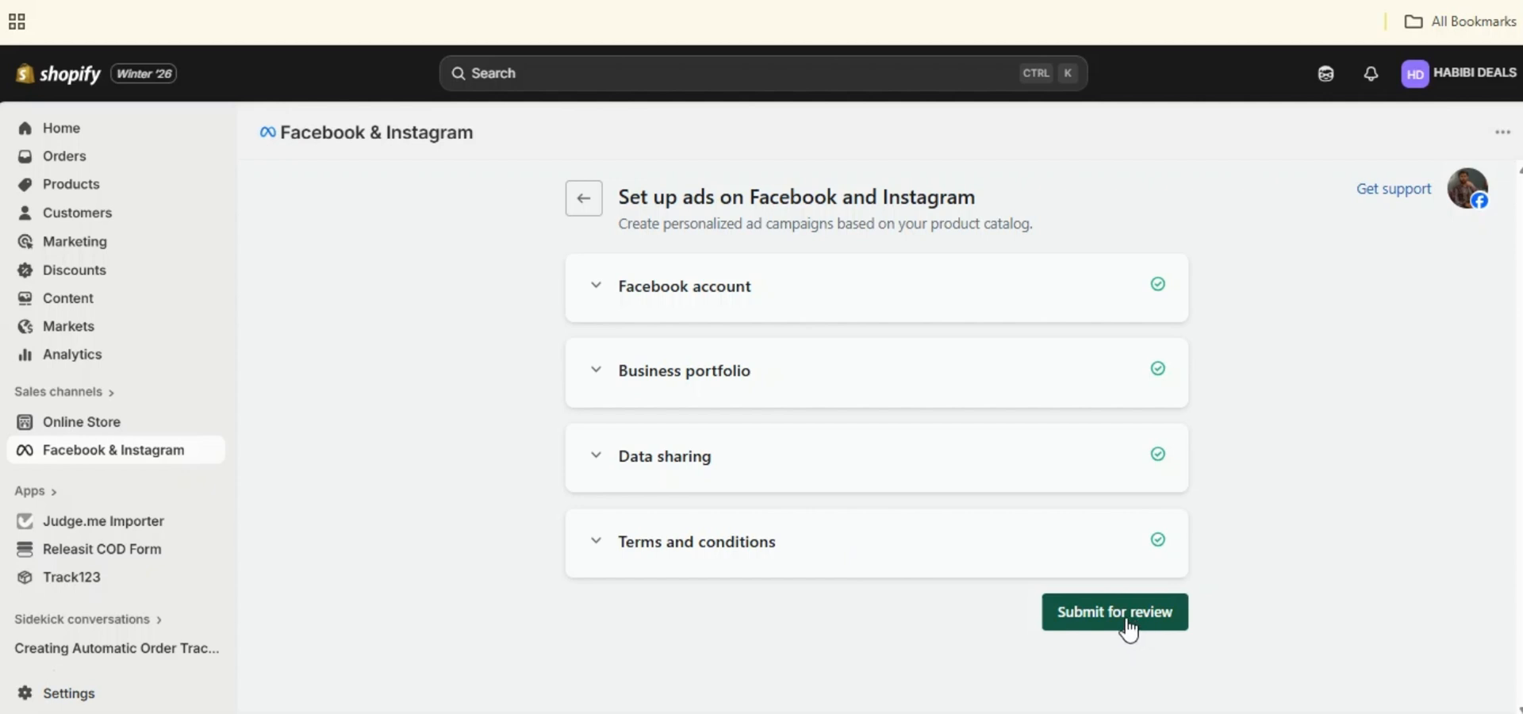
Review the Facebook account, business portfolio, data sharing and terms sections, and submit the ads setup for review.
click(1072, 303)
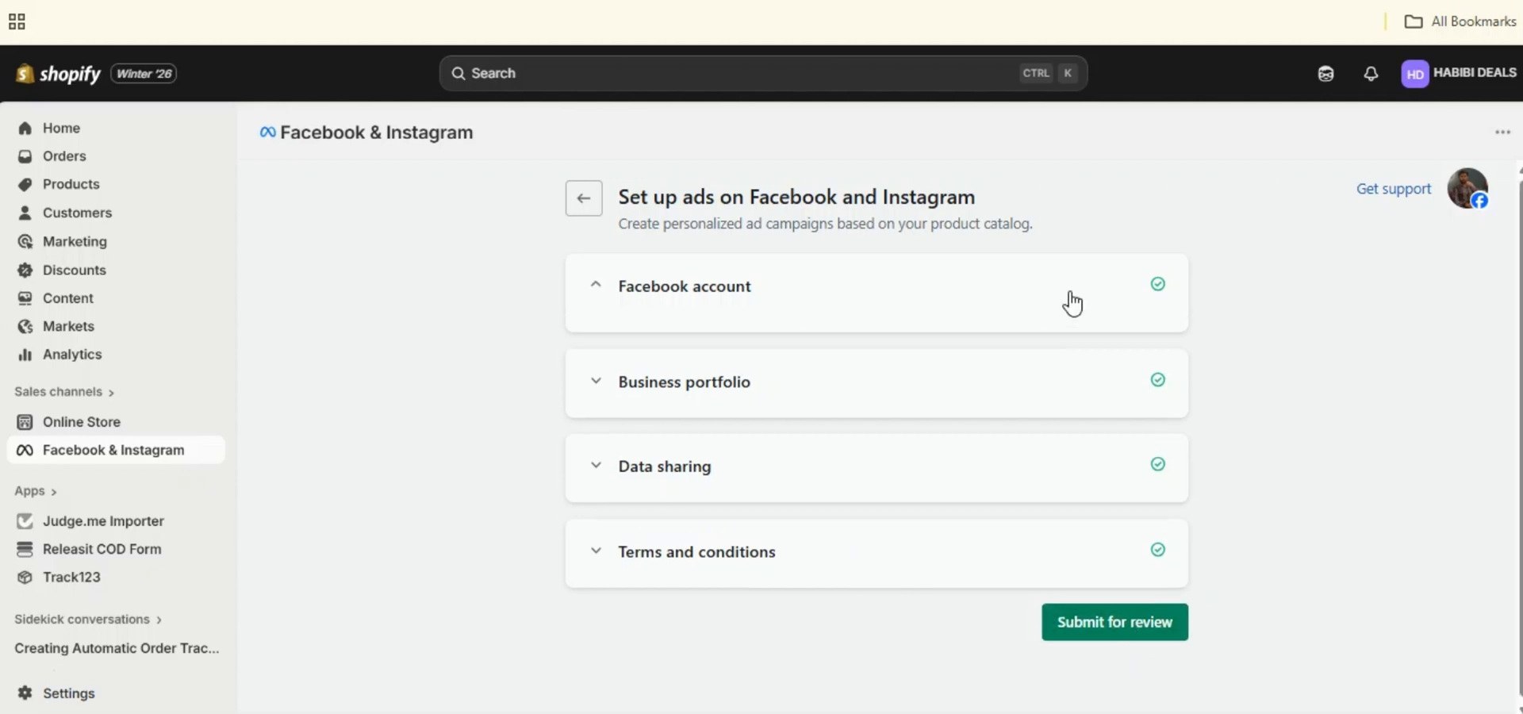
click(1072, 303)
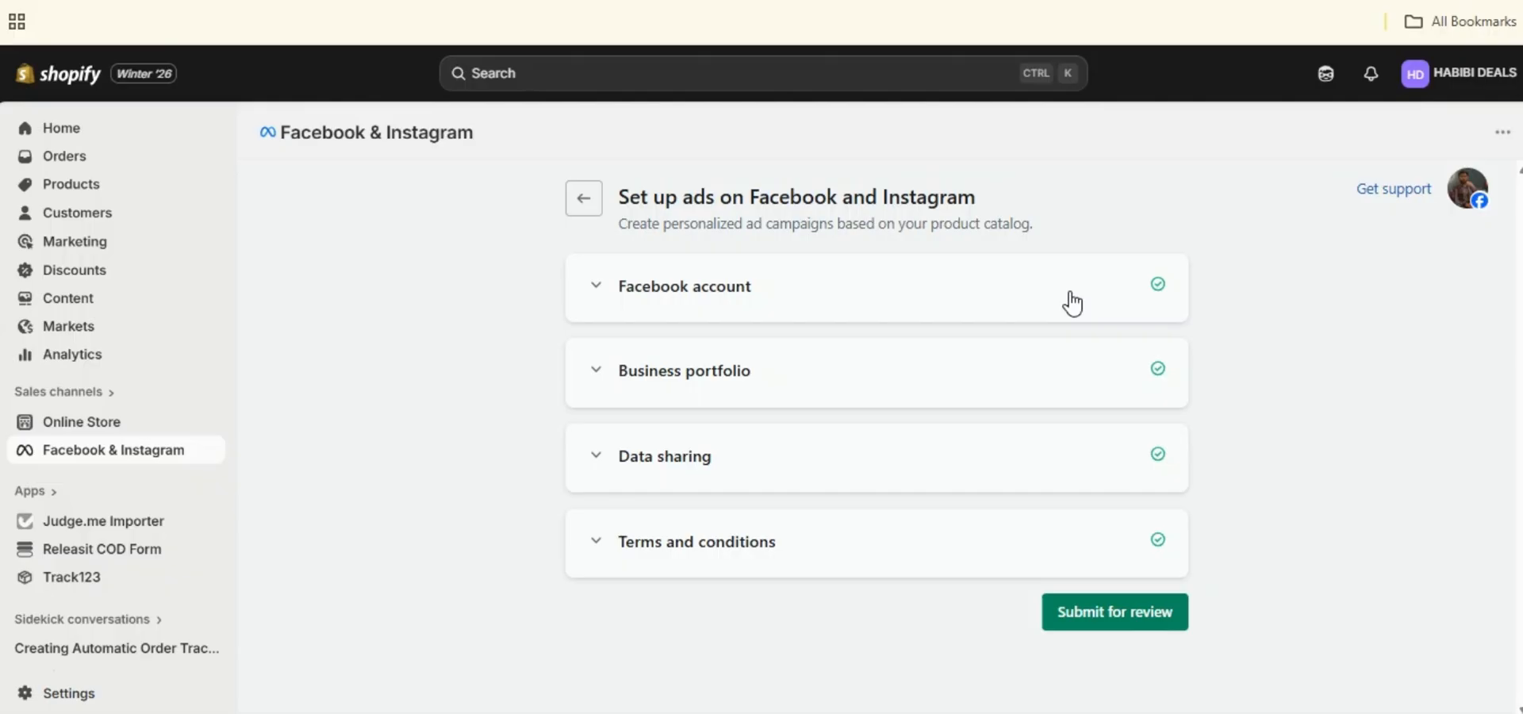
click(1029, 374)
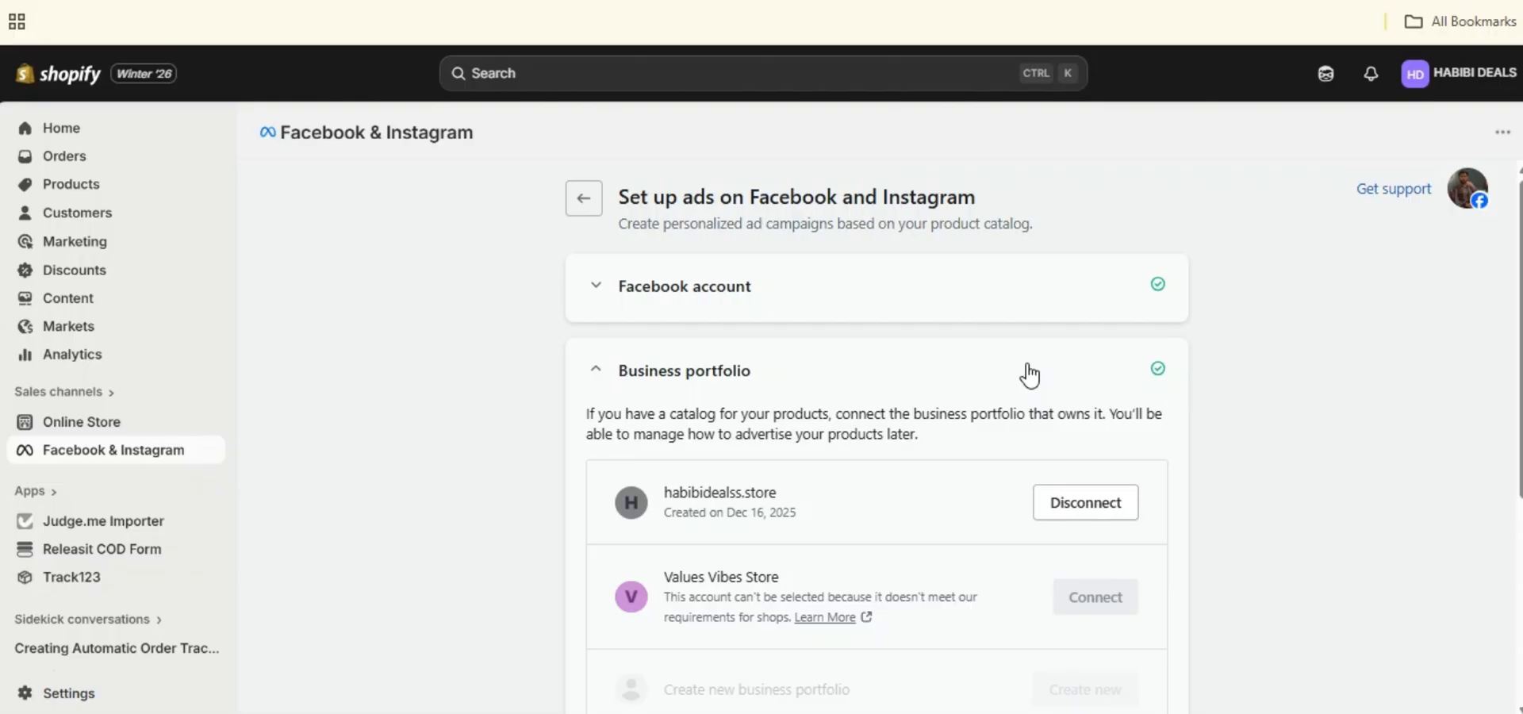
click(1029, 374)
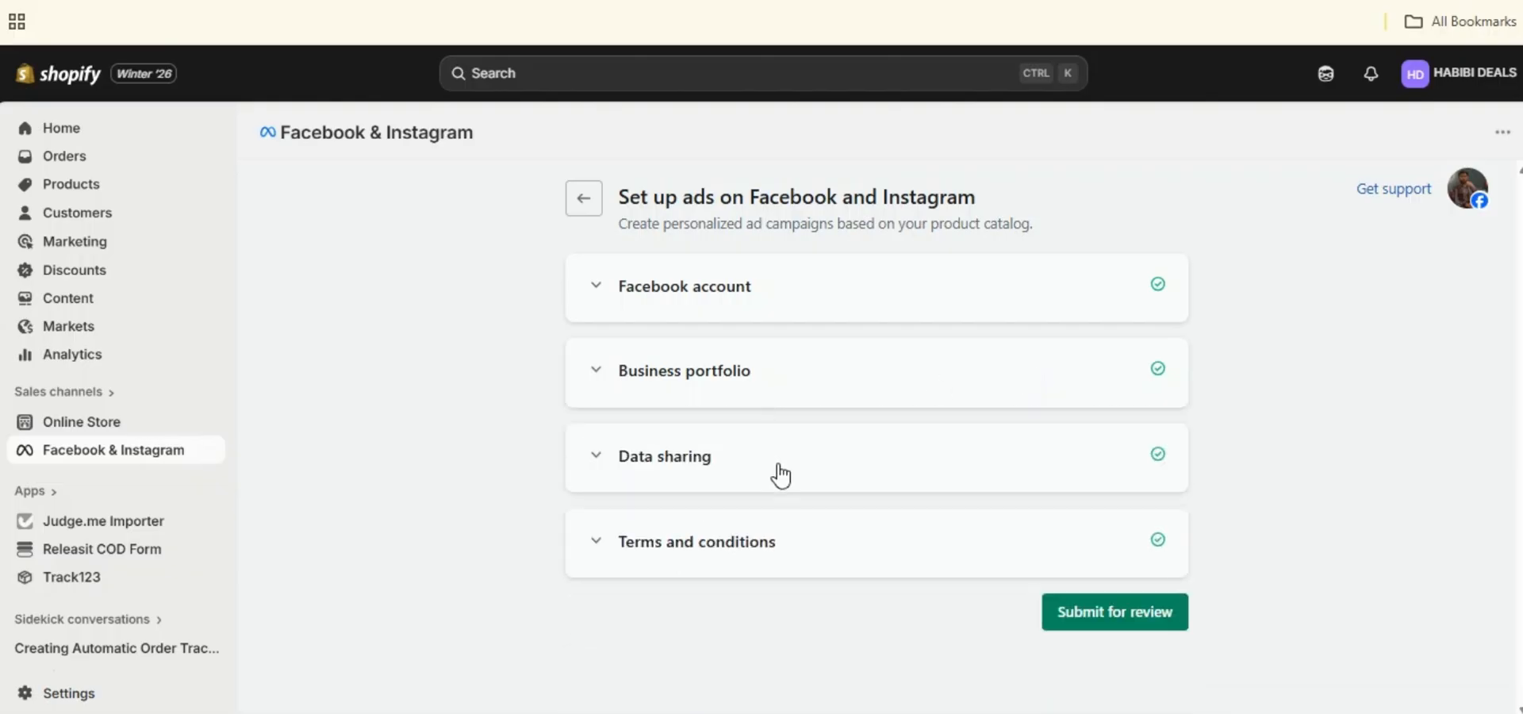
scroll(770, 460, down, 4)
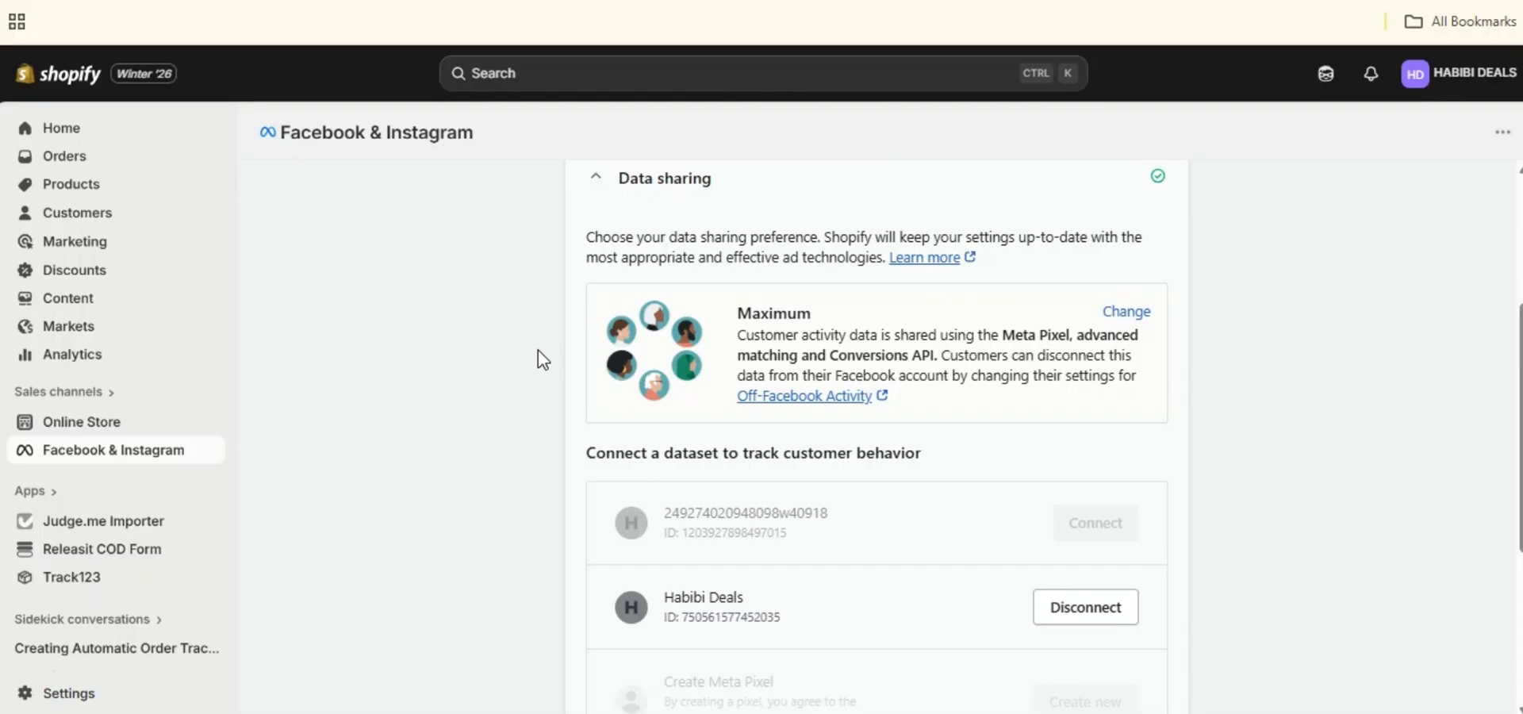
scroll(538, 350, down, 3)
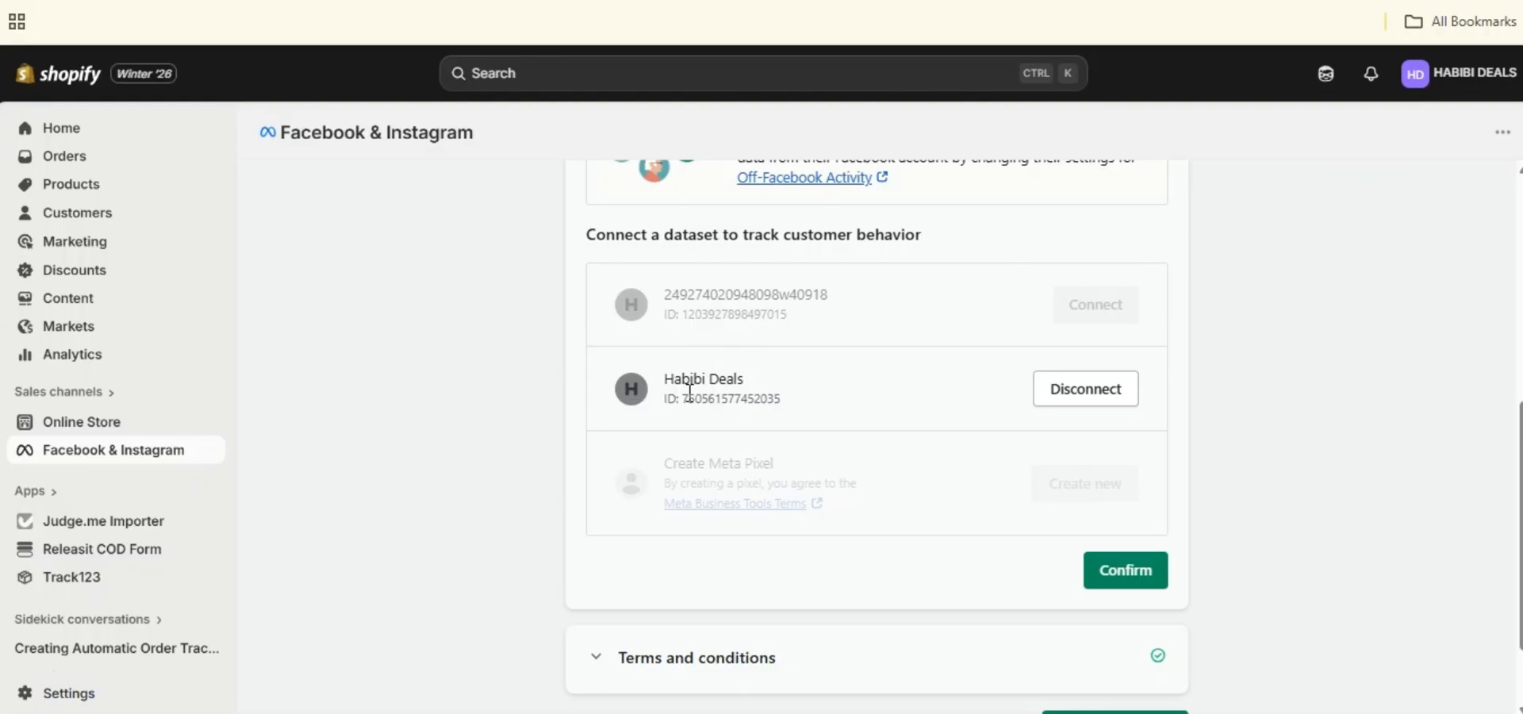
scroll(689, 391, up, 3)
scroll(673, 231, up, 1)
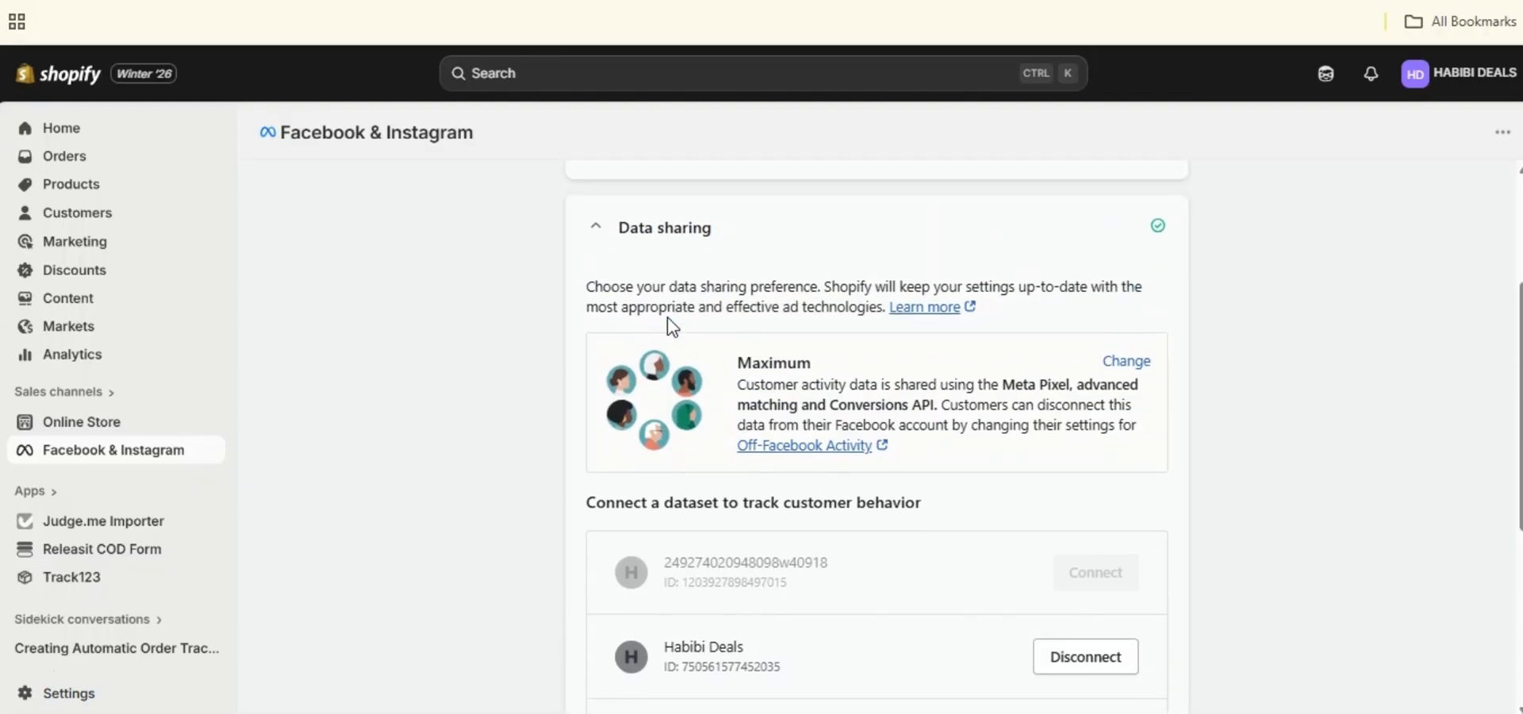
click(660, 246)
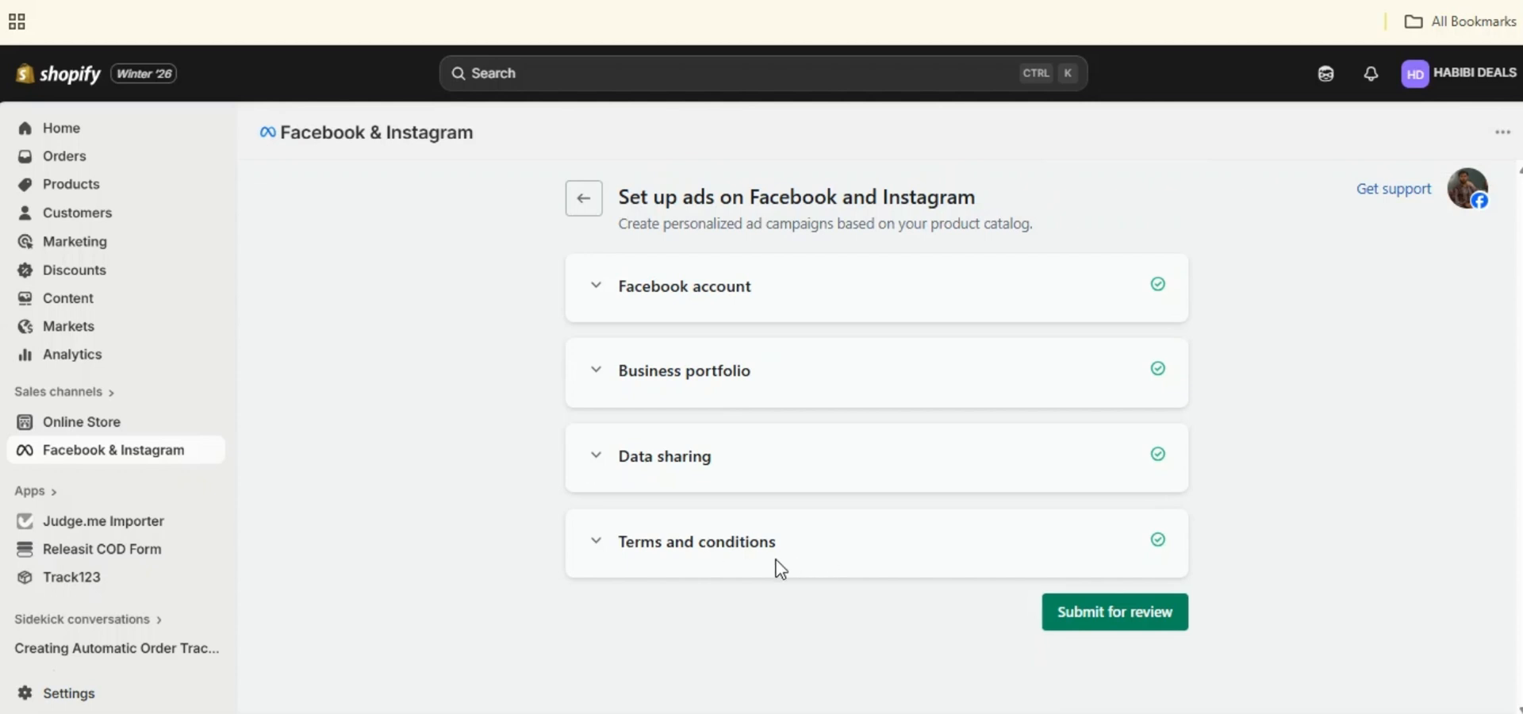
click(656, 560)
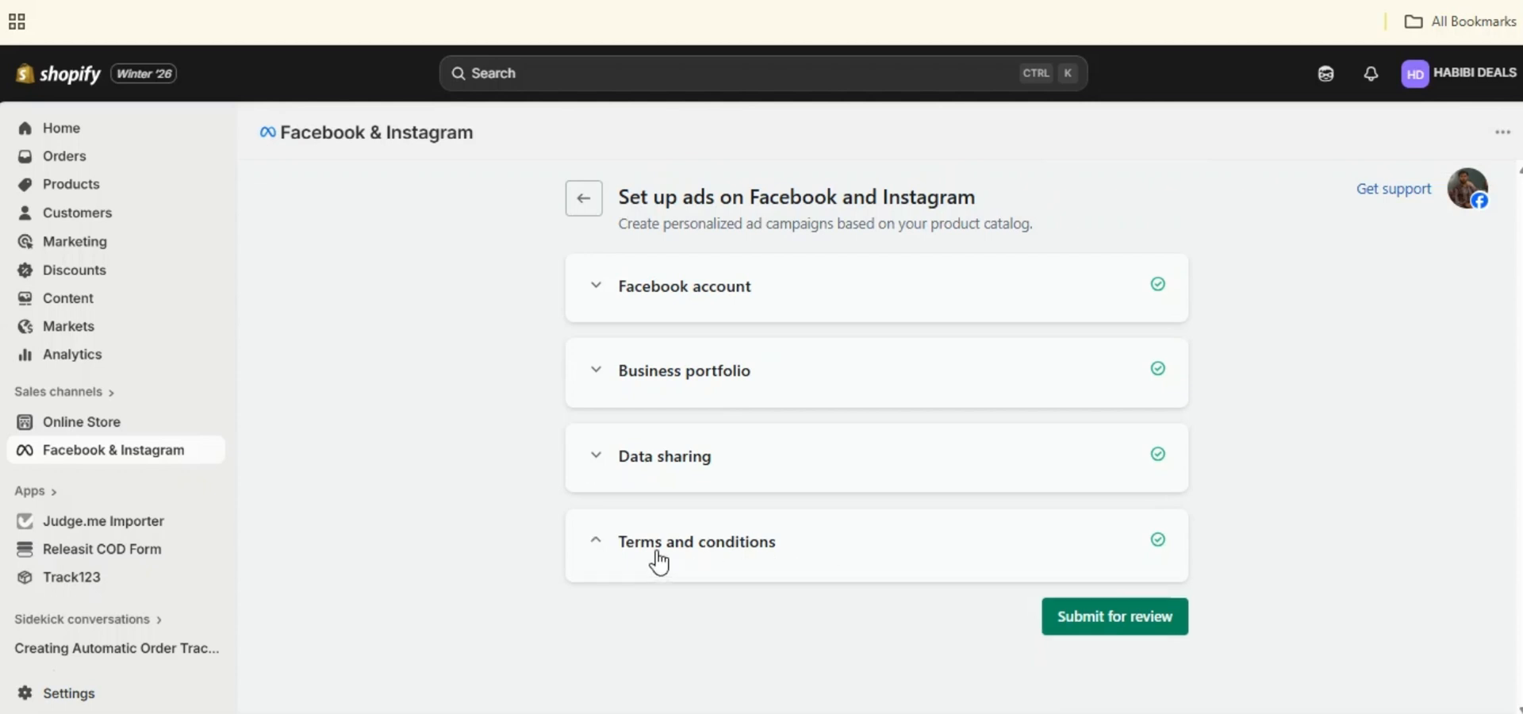
scroll(658, 562, down, 2)
click(620, 426)
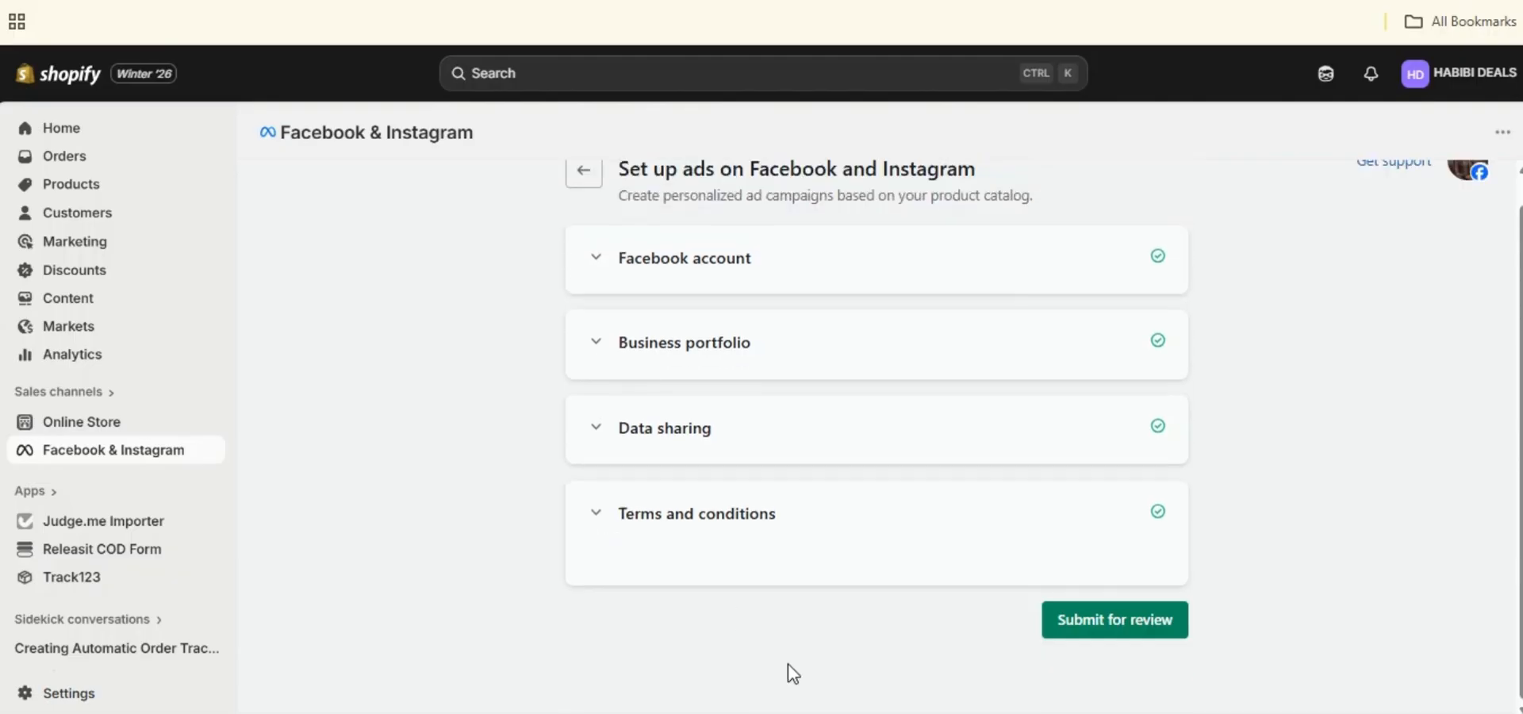
click(1108, 623)
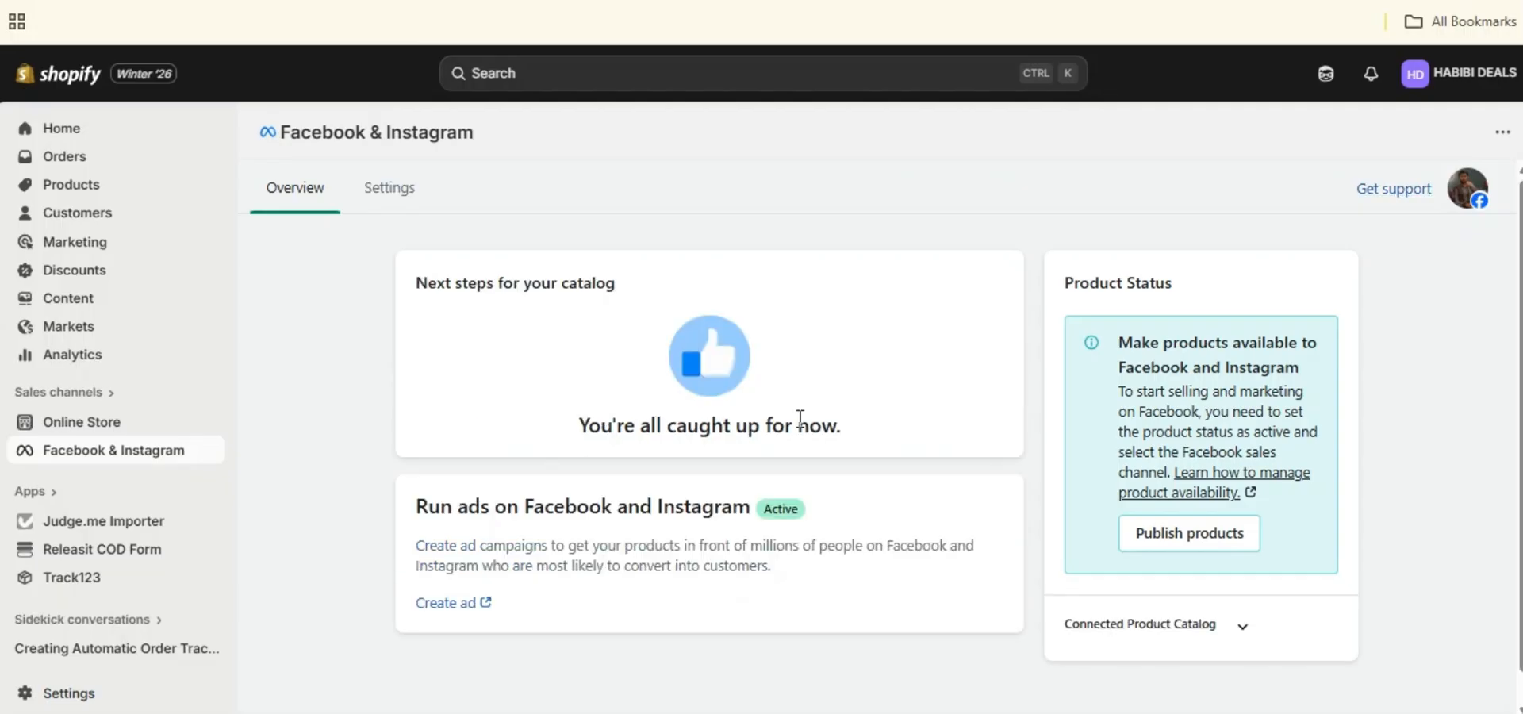
Check the Facebook & Instagram channel's overview and its settings for the connected dataset, catalog and product status.
scroll(799, 419, down, 2)
scroll(799, 419, up, 2)
scroll(799, 419, down, 2)
scroll(799, 419, up, 1)
click(390, 190)
scroll(351, 422, down, 5)
scroll(351, 422, up, 5)
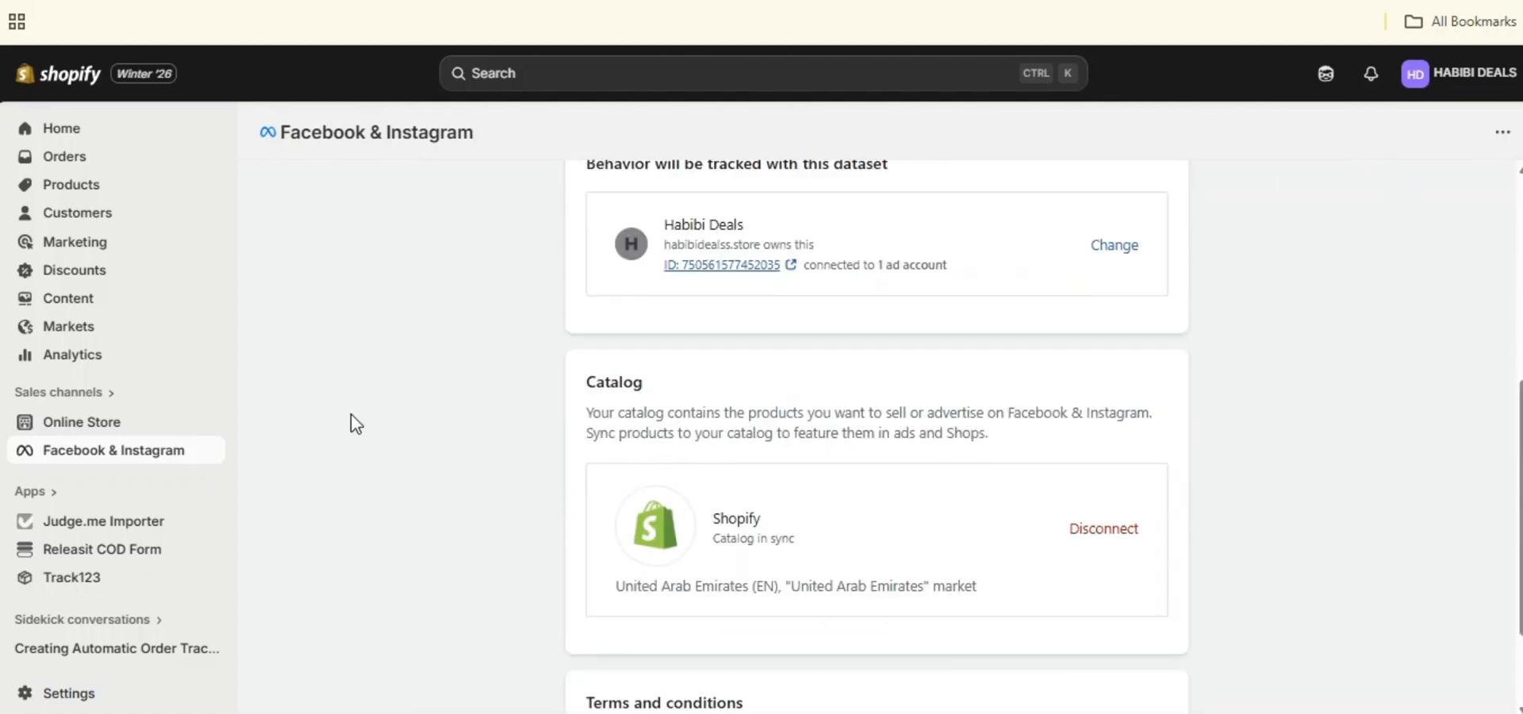
click(291, 204)
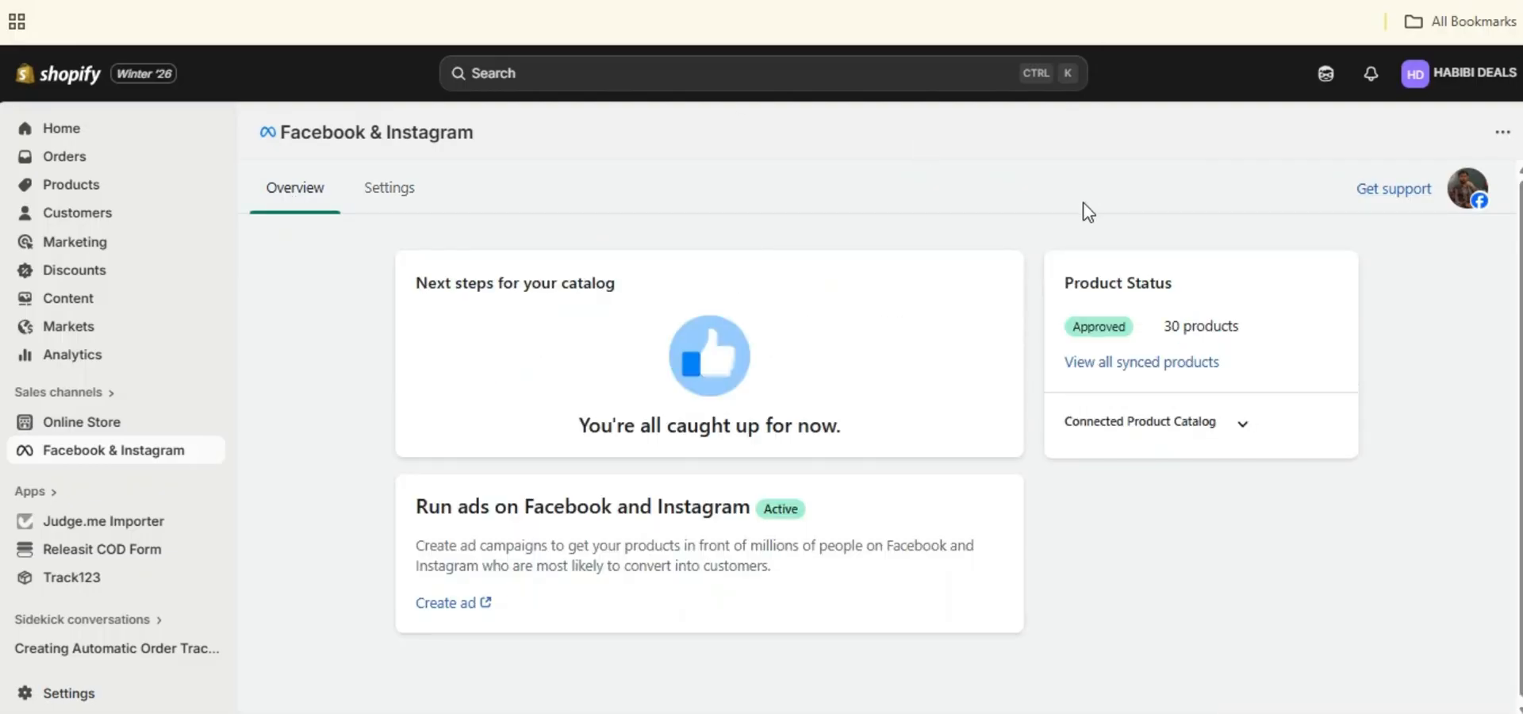
Open the Releasit COD Form app's pixel settings and look through the events tracked by each pixel.
click(89, 557)
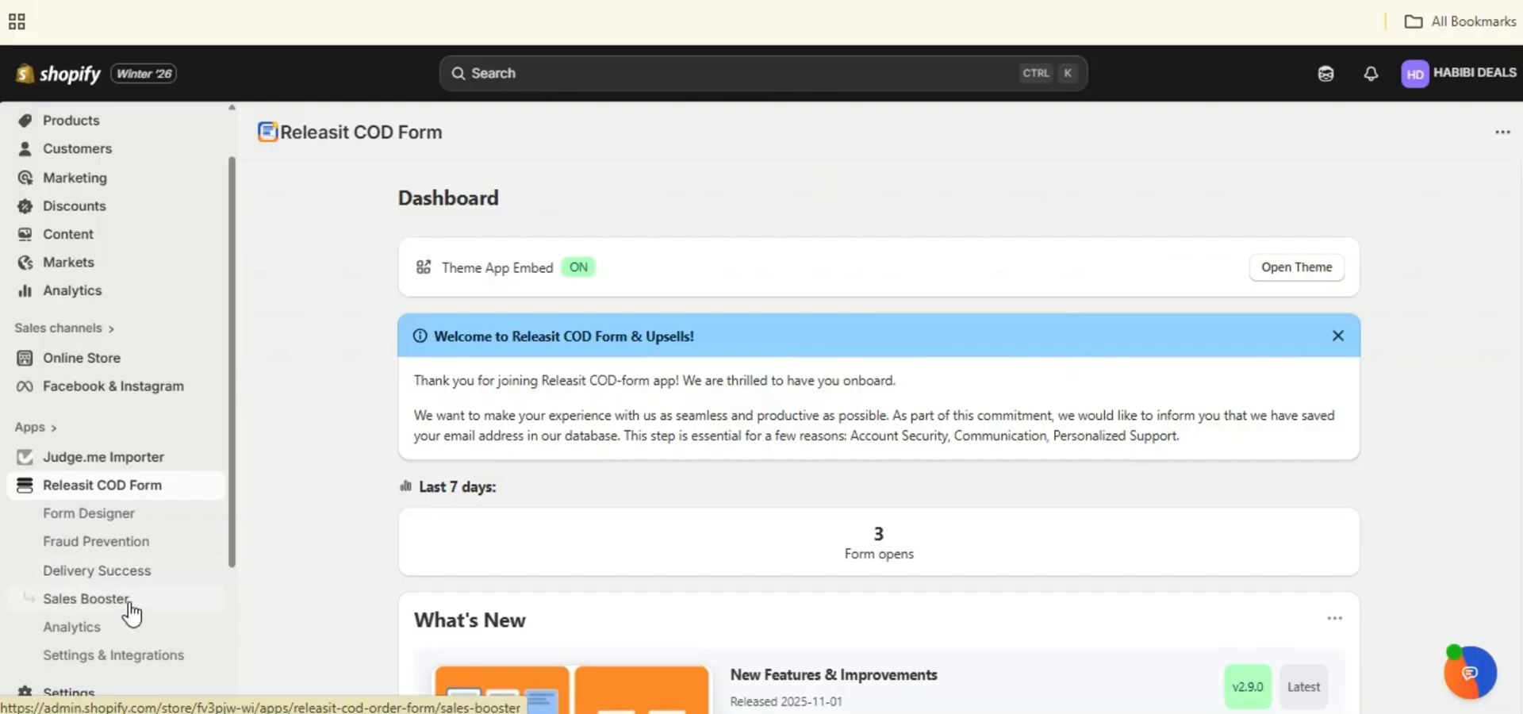
scroll(115, 505, down, 1)
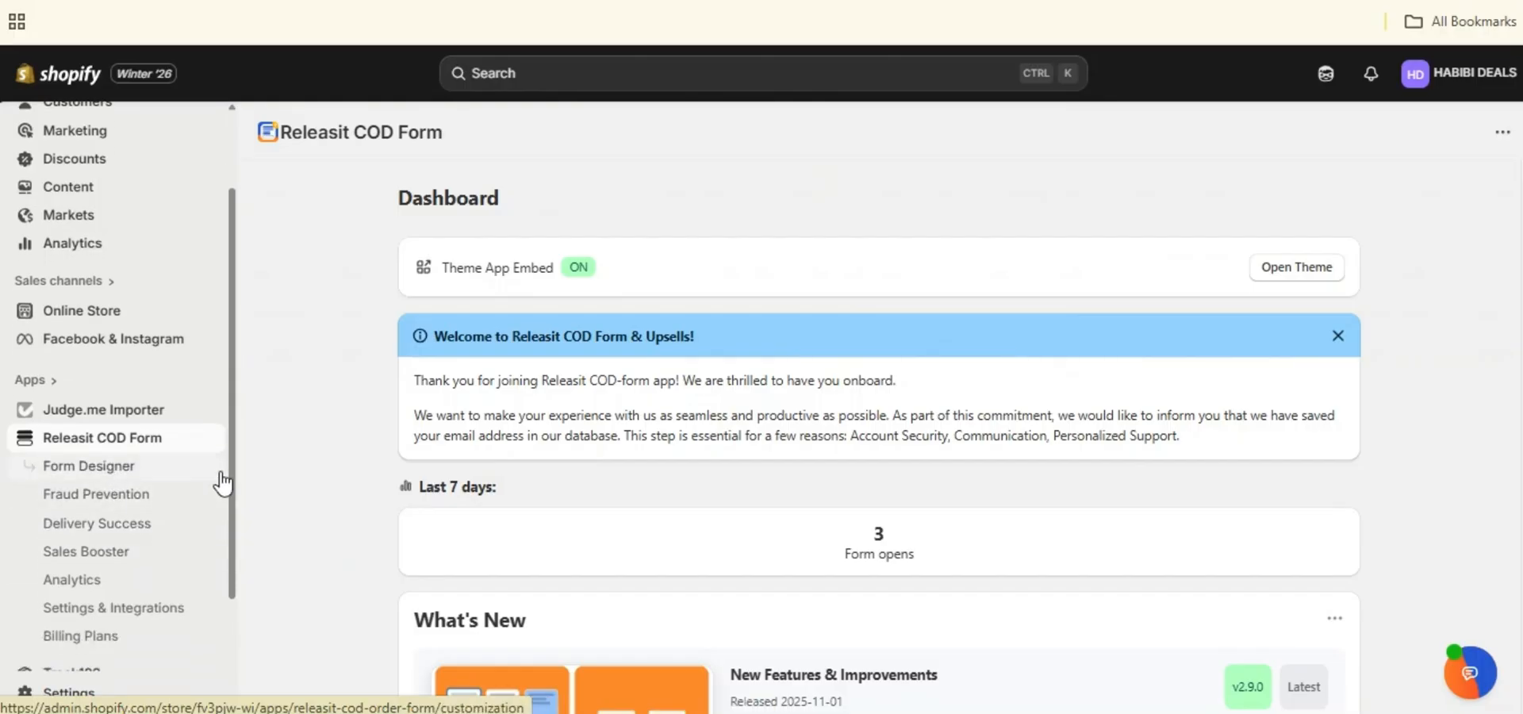
scroll(175, 533, down, 1)
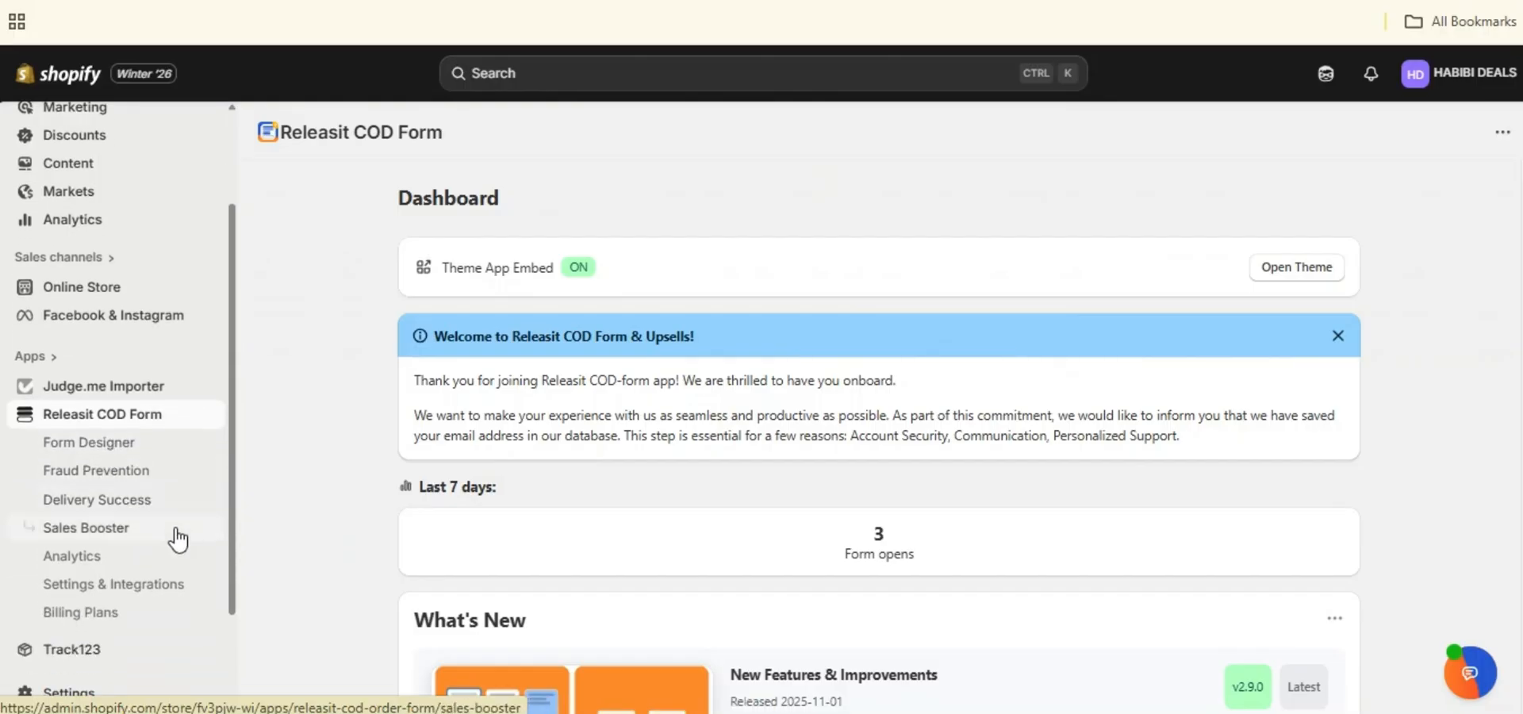
click(145, 587)
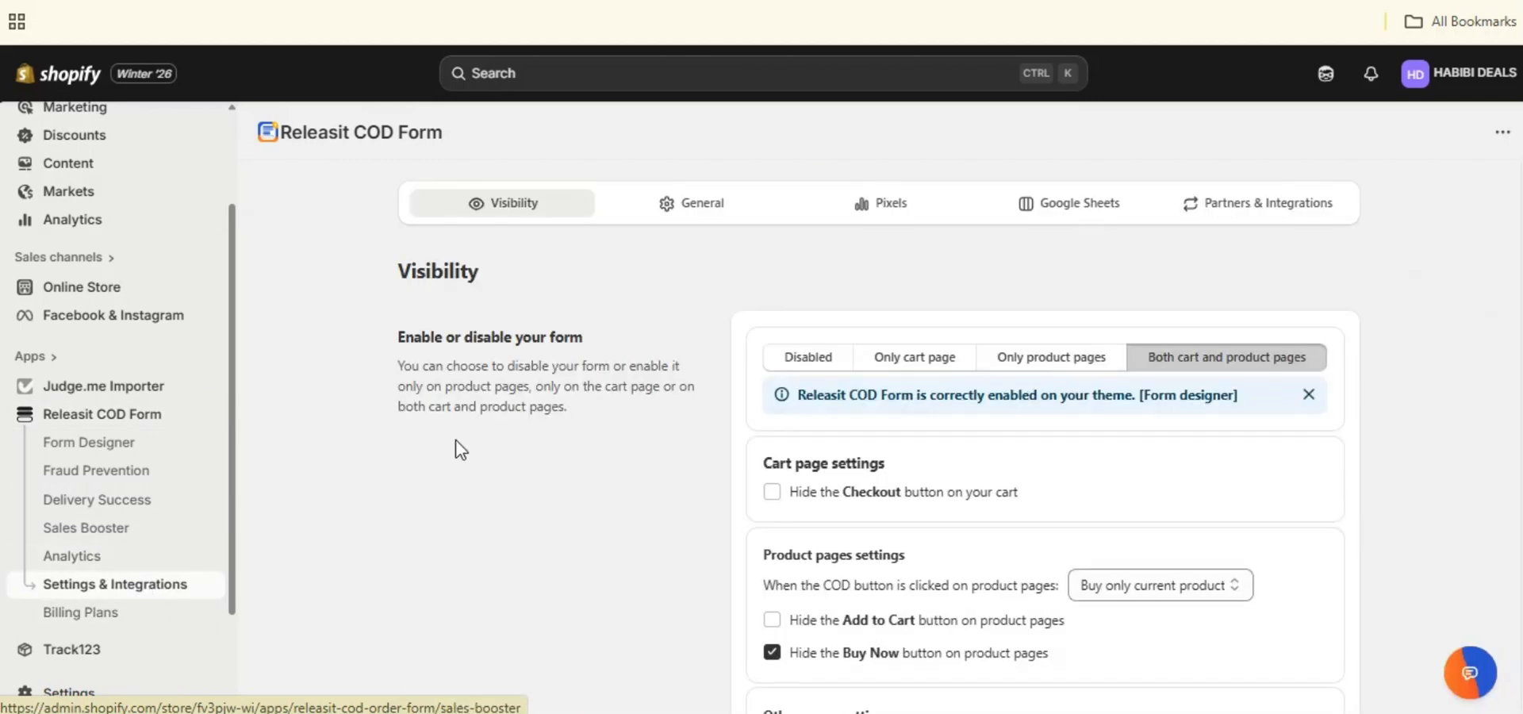
click(894, 208)
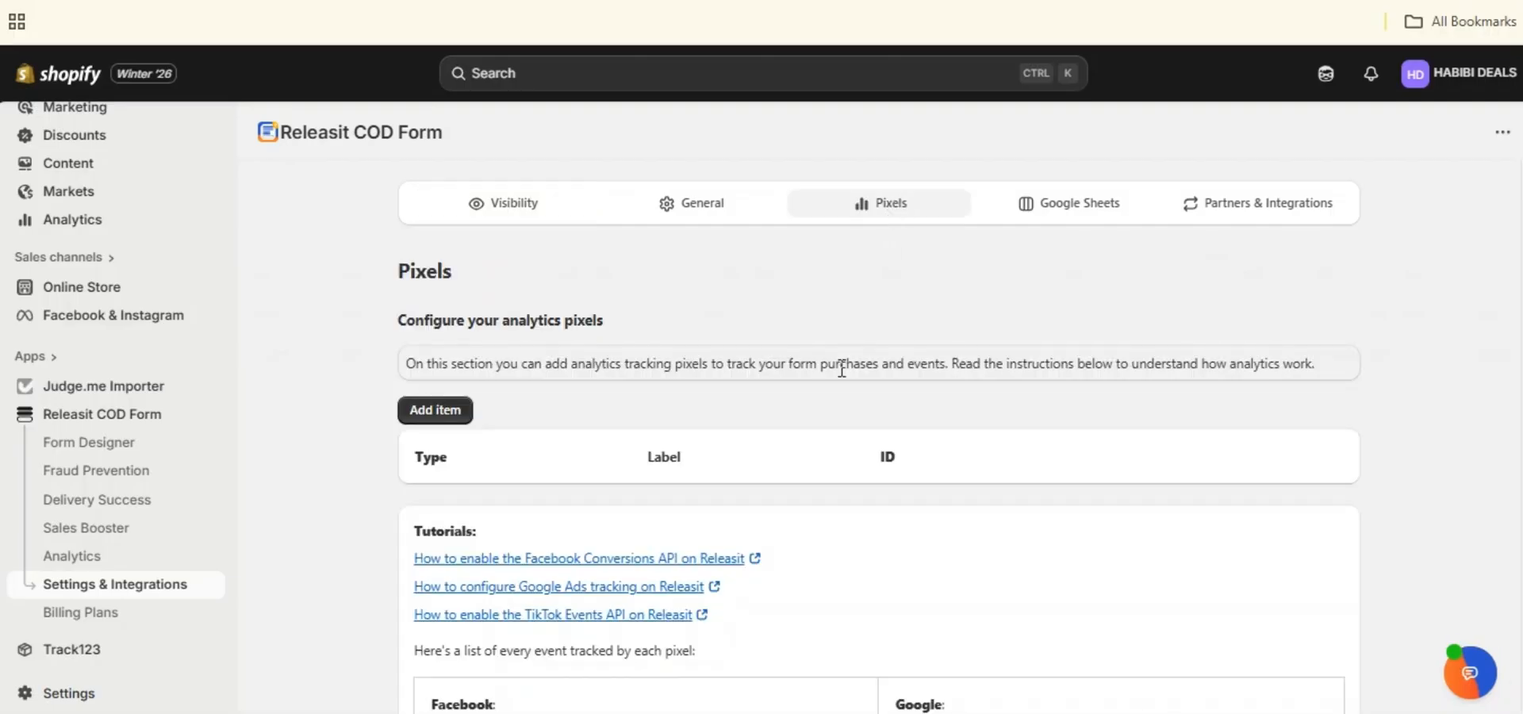
scroll(840, 368, down, 6)
scroll(844, 361, down, 5)
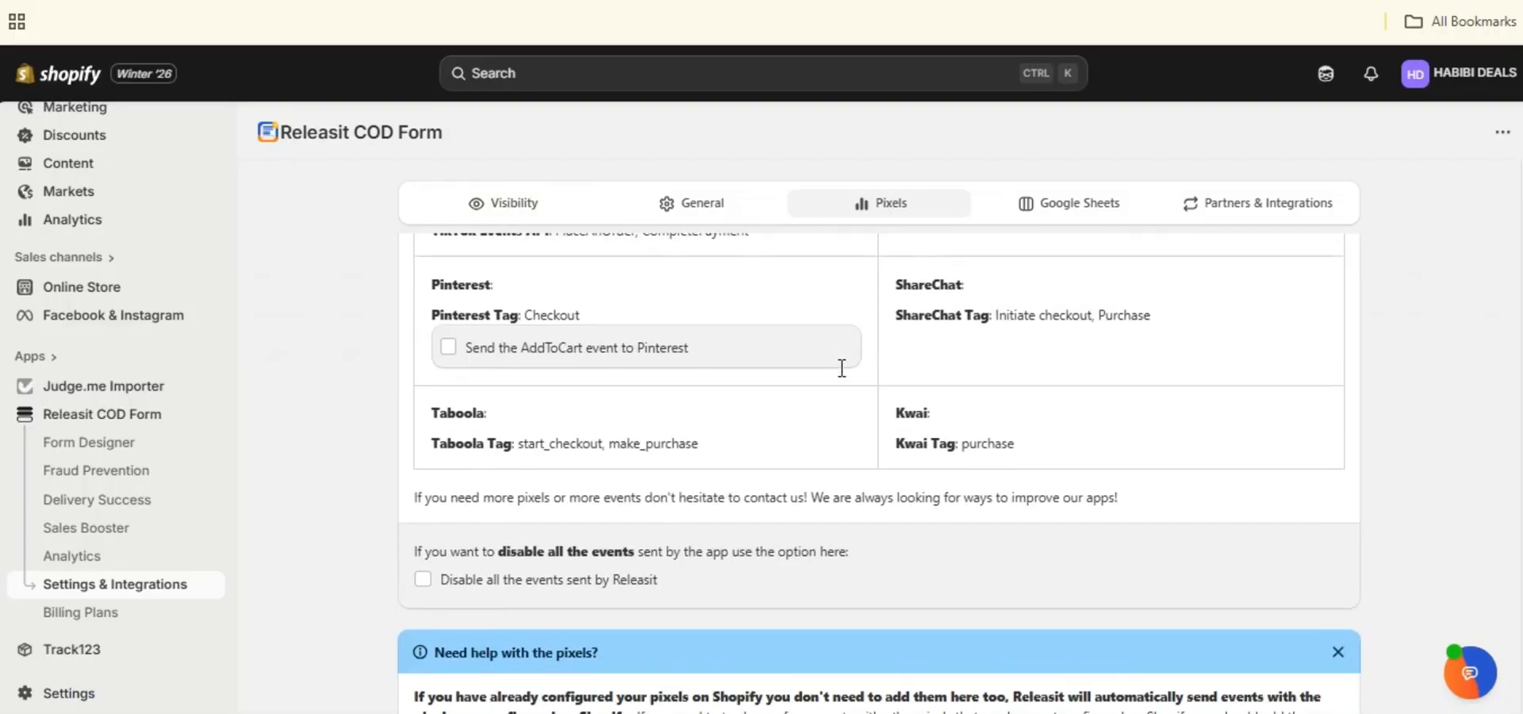
scroll(840, 367, up, 10)
Add a pixel item of type Facebook Conversions API in the Releasit COD Form app.
click(438, 411)
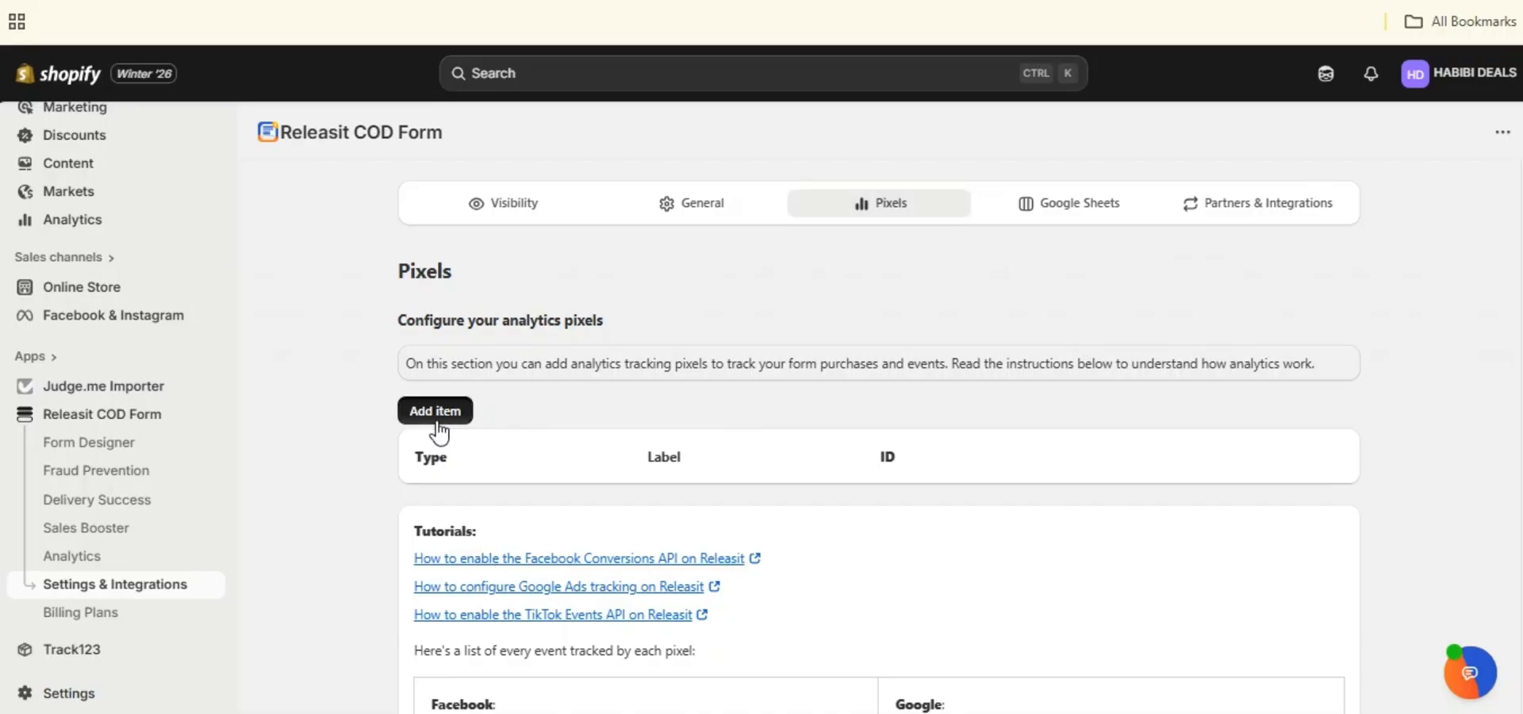
scroll(562, 479, down, 2)
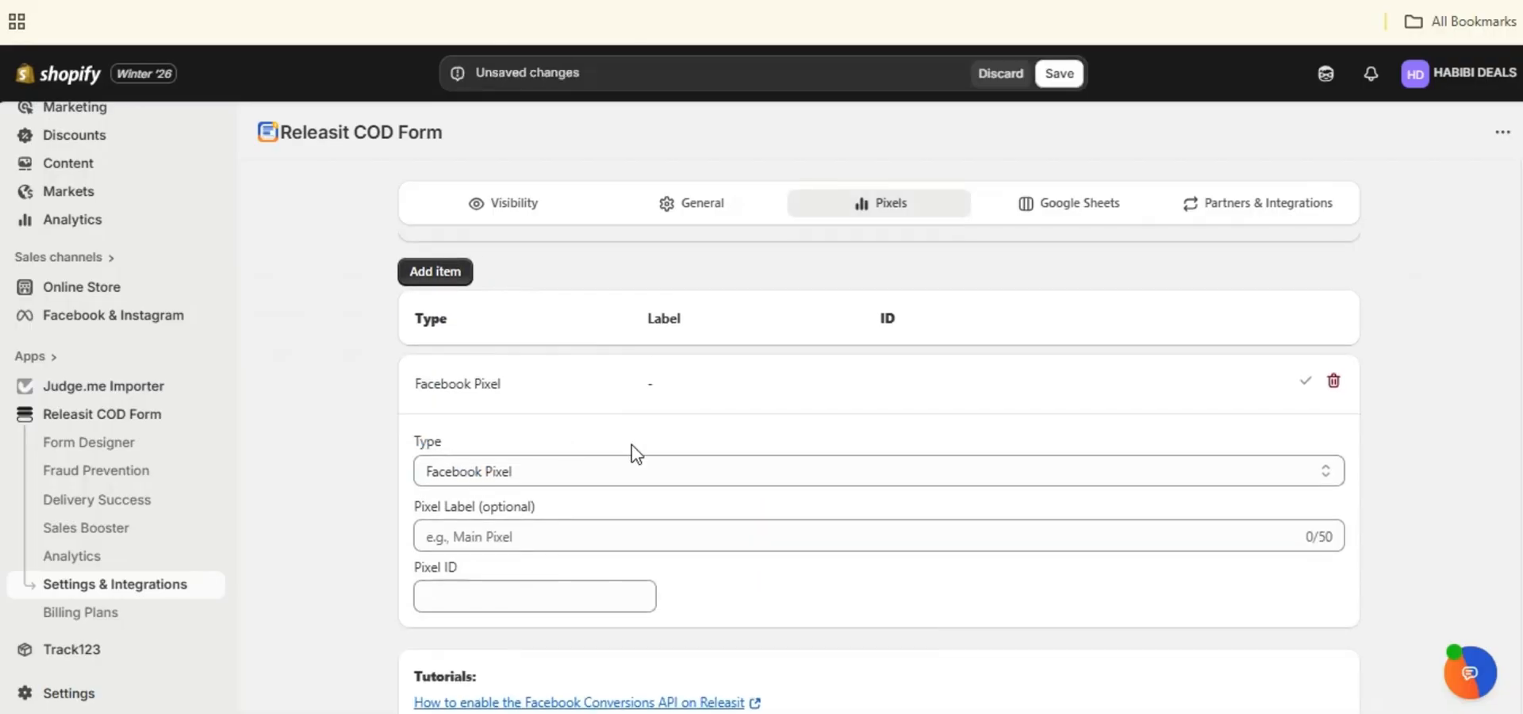
click(555, 473)
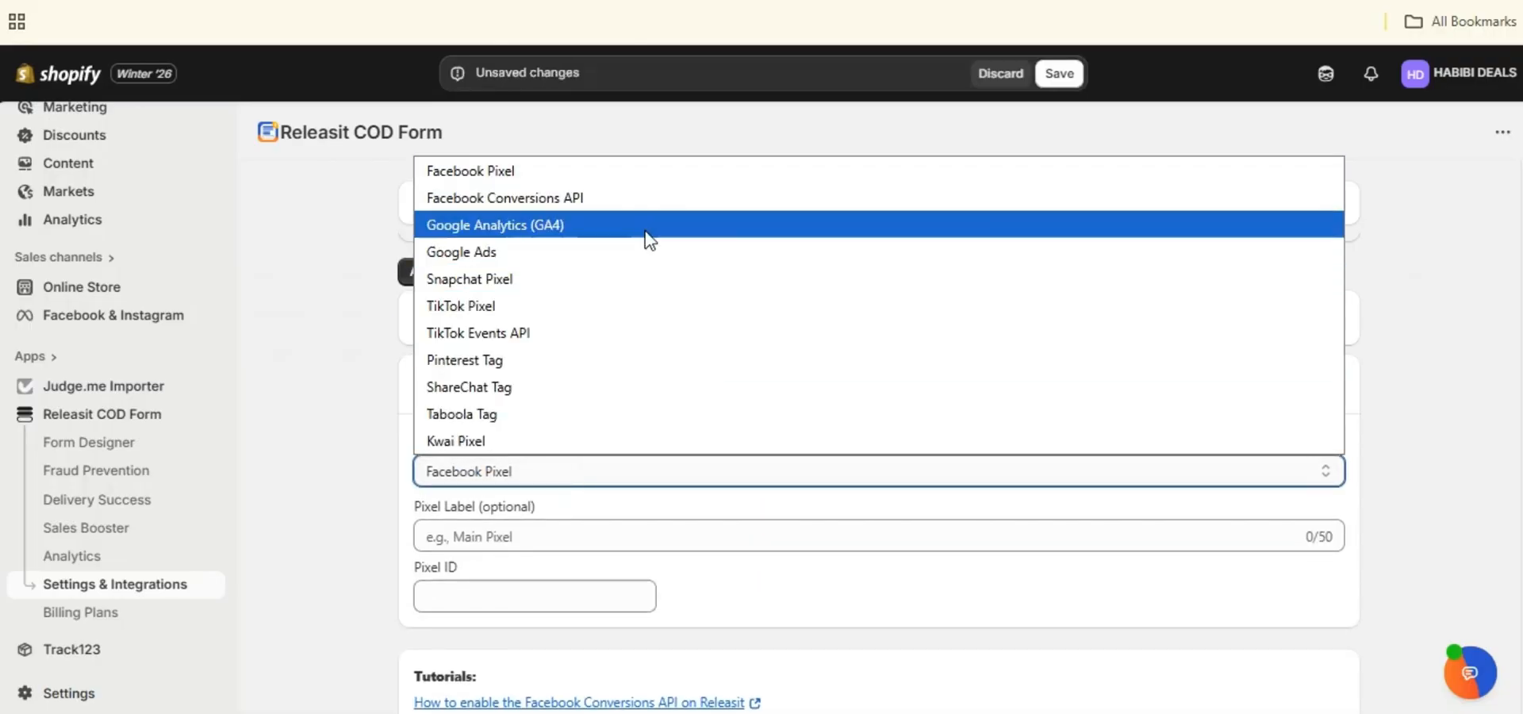
click(622, 190)
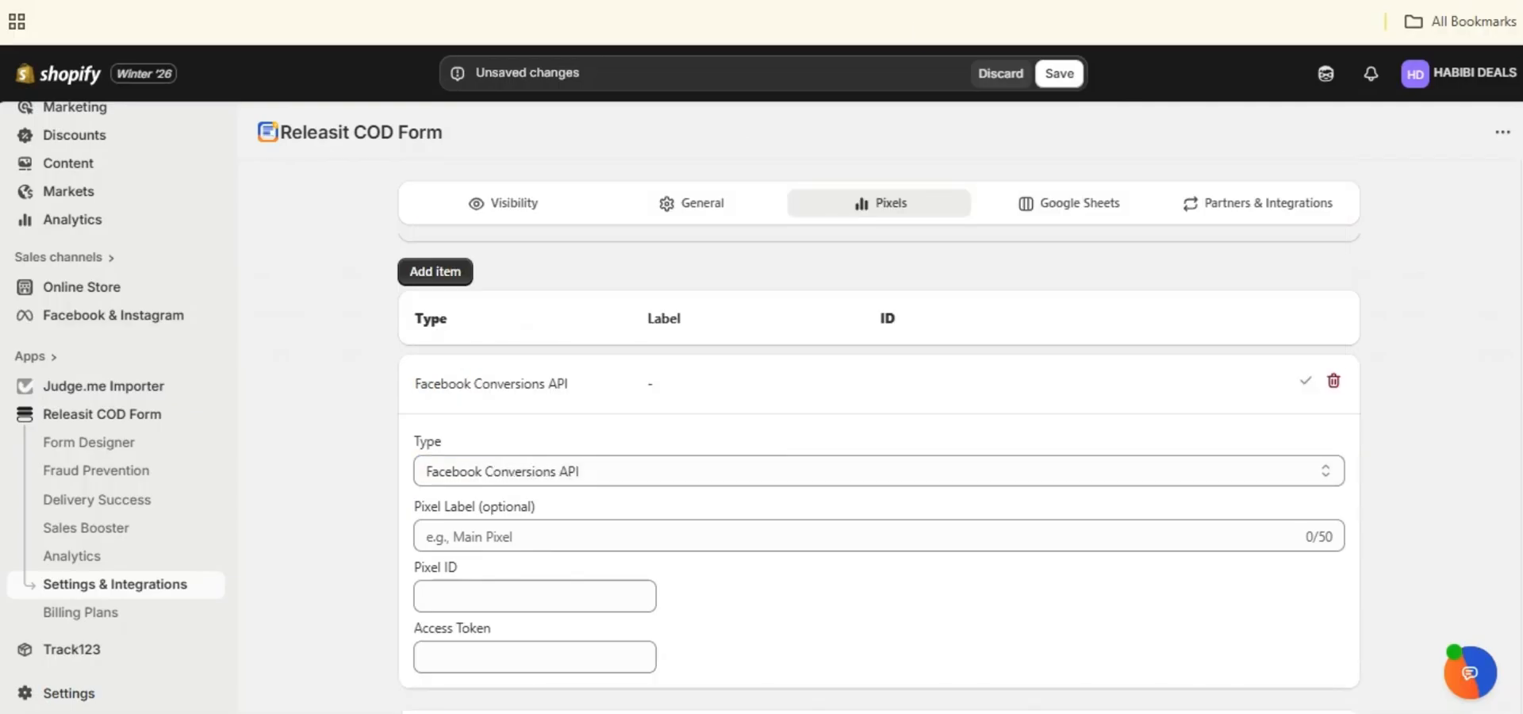
scroll(418, 533, down, 1)
drag(418, 534, 495, 543)
click(461, 563)
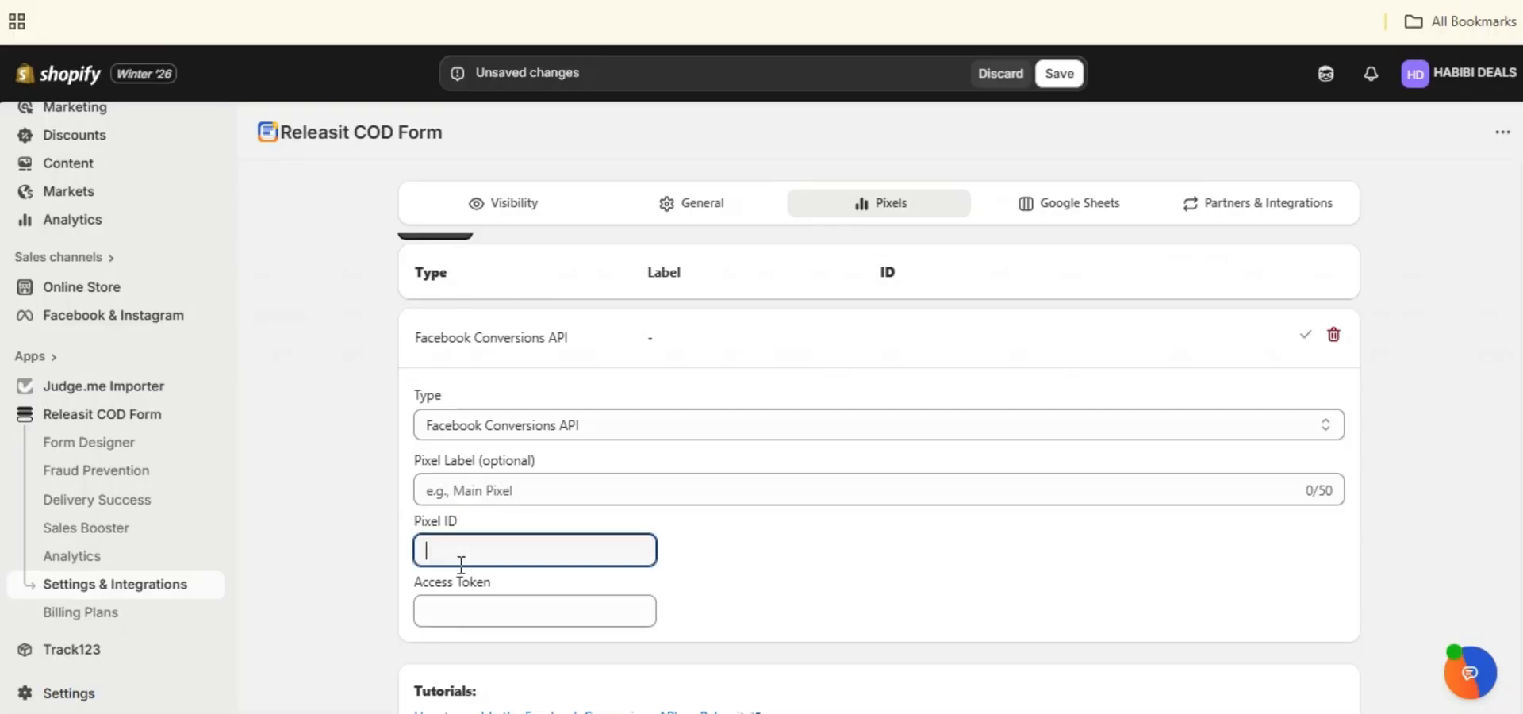
drag(414, 584, 476, 585)
click(456, 617)
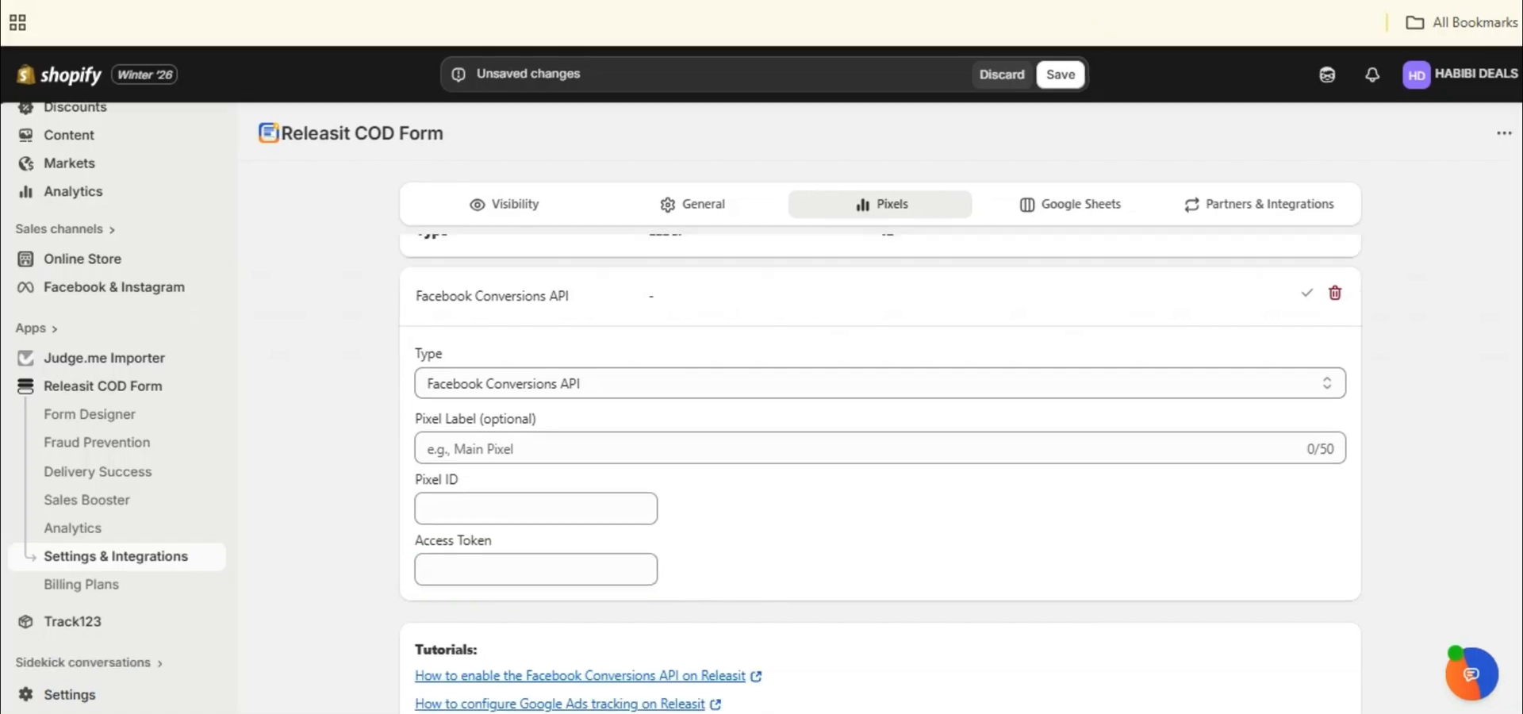
In the Habibi Deals dataset settings in Meta Events Manager, generate a Conversions API access token, set up without Dataset Quality API.
key(ctrl+Tab)
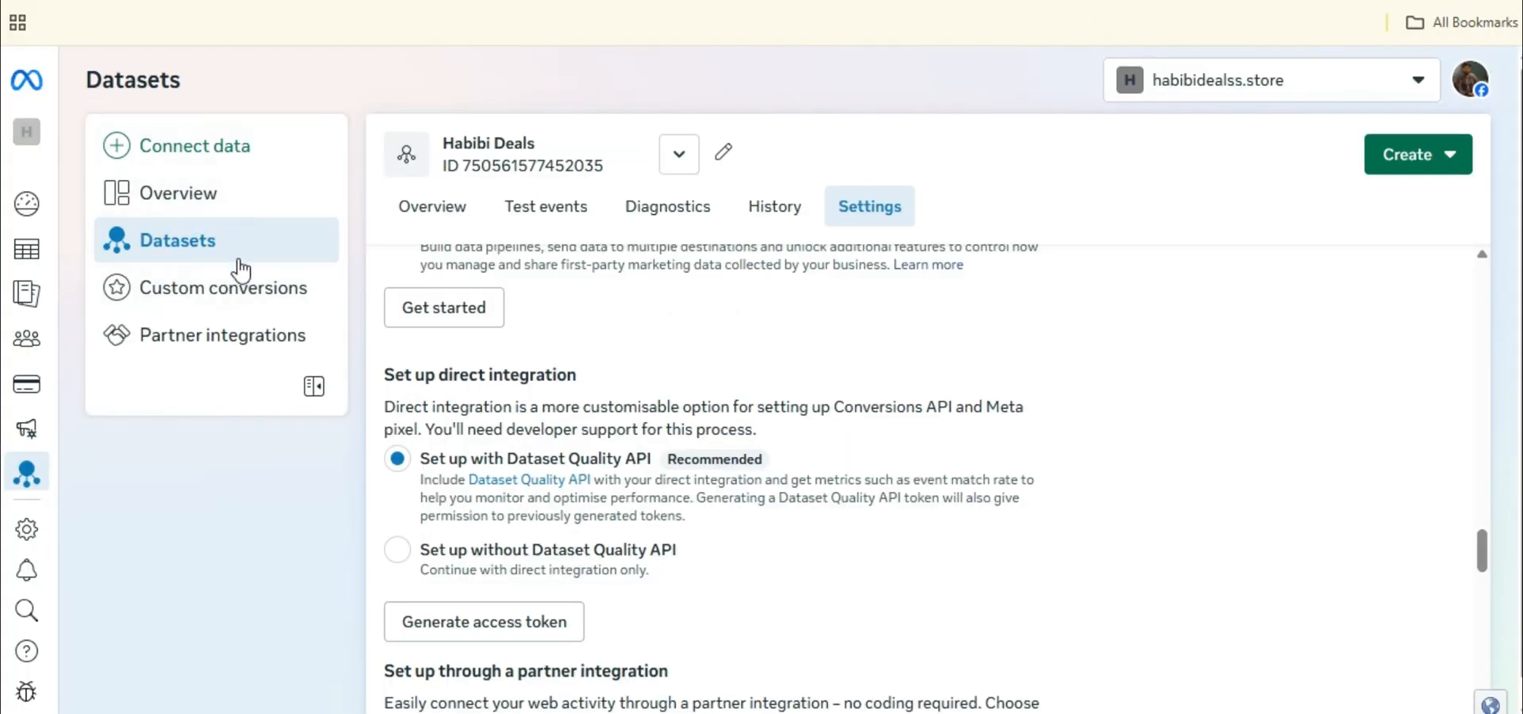
click(884, 222)
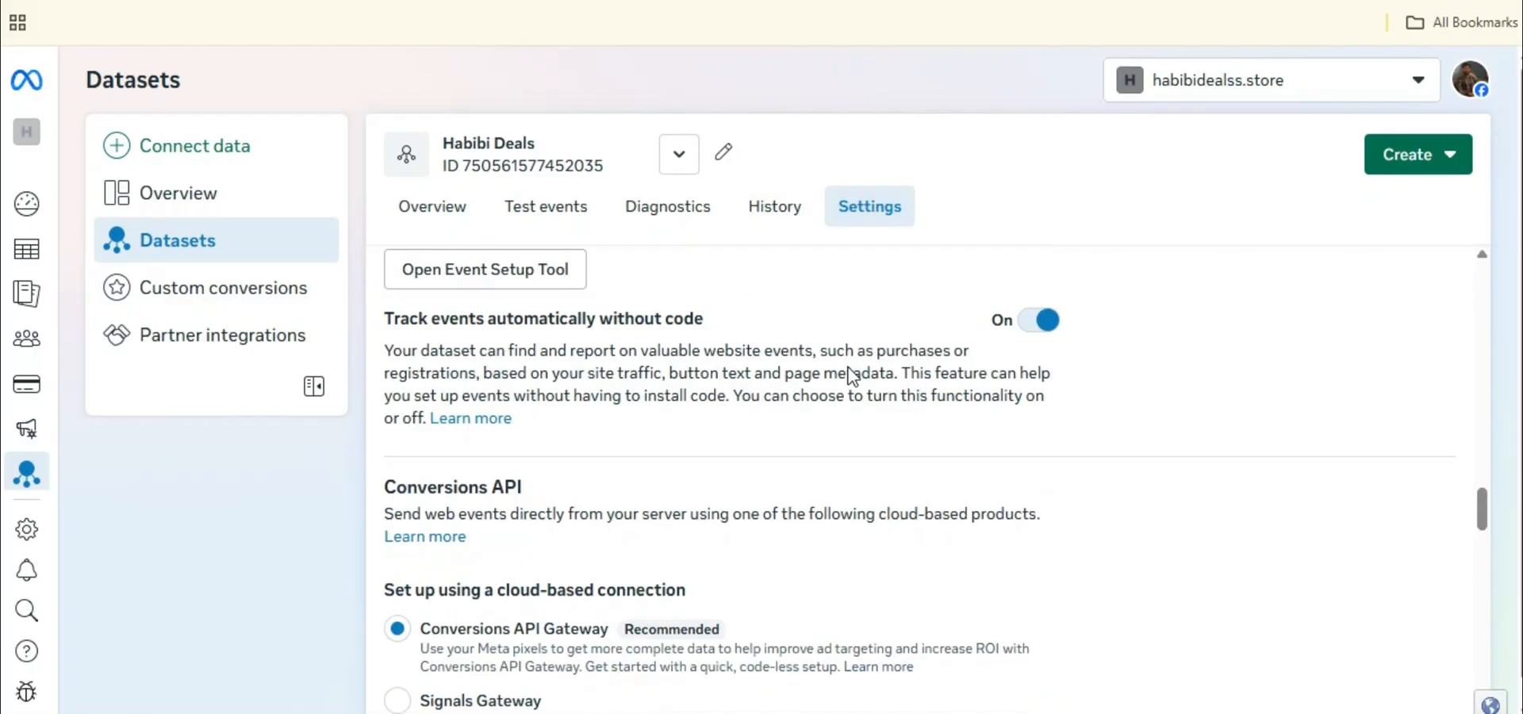
scroll(850, 367, down, 10)
click(854, 196)
scroll(843, 493, down, 10)
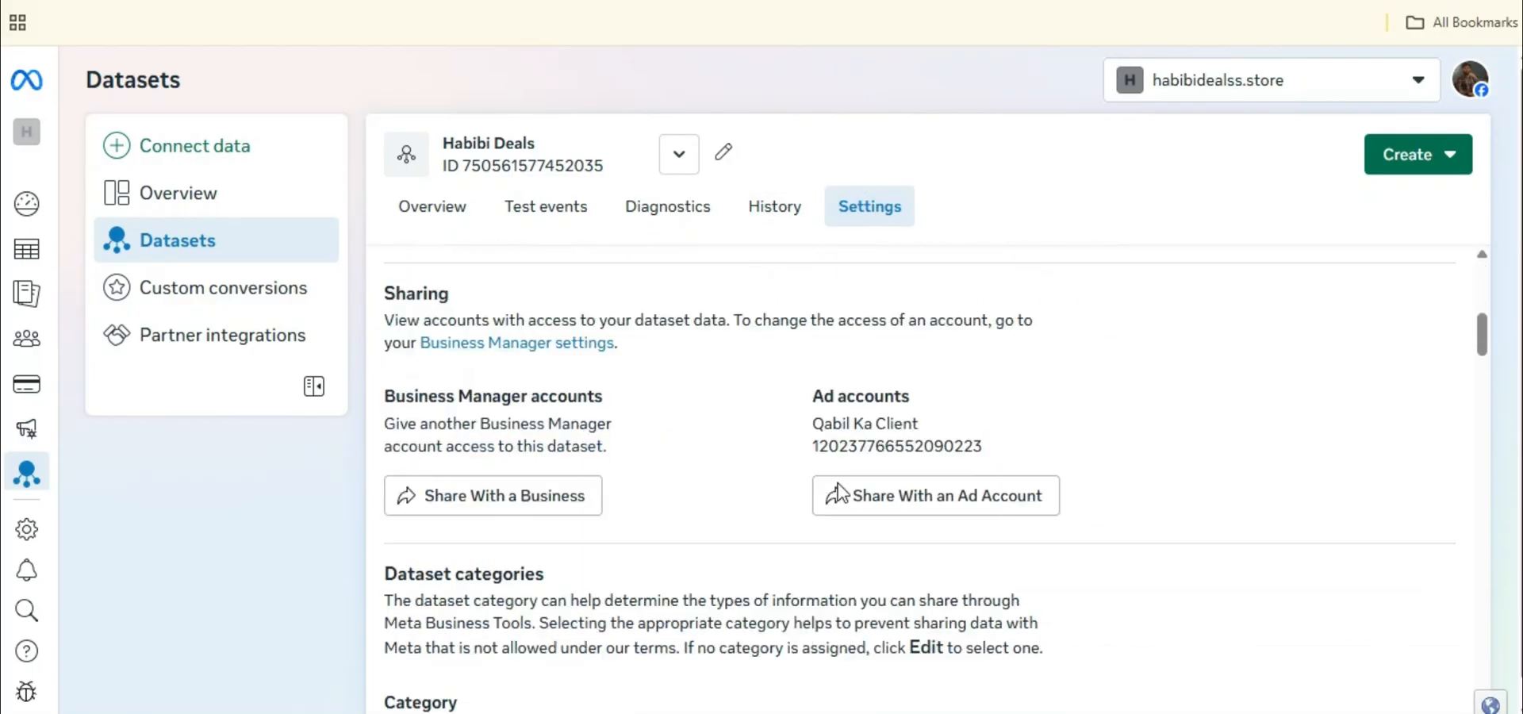
scroll(843, 492, down, 15)
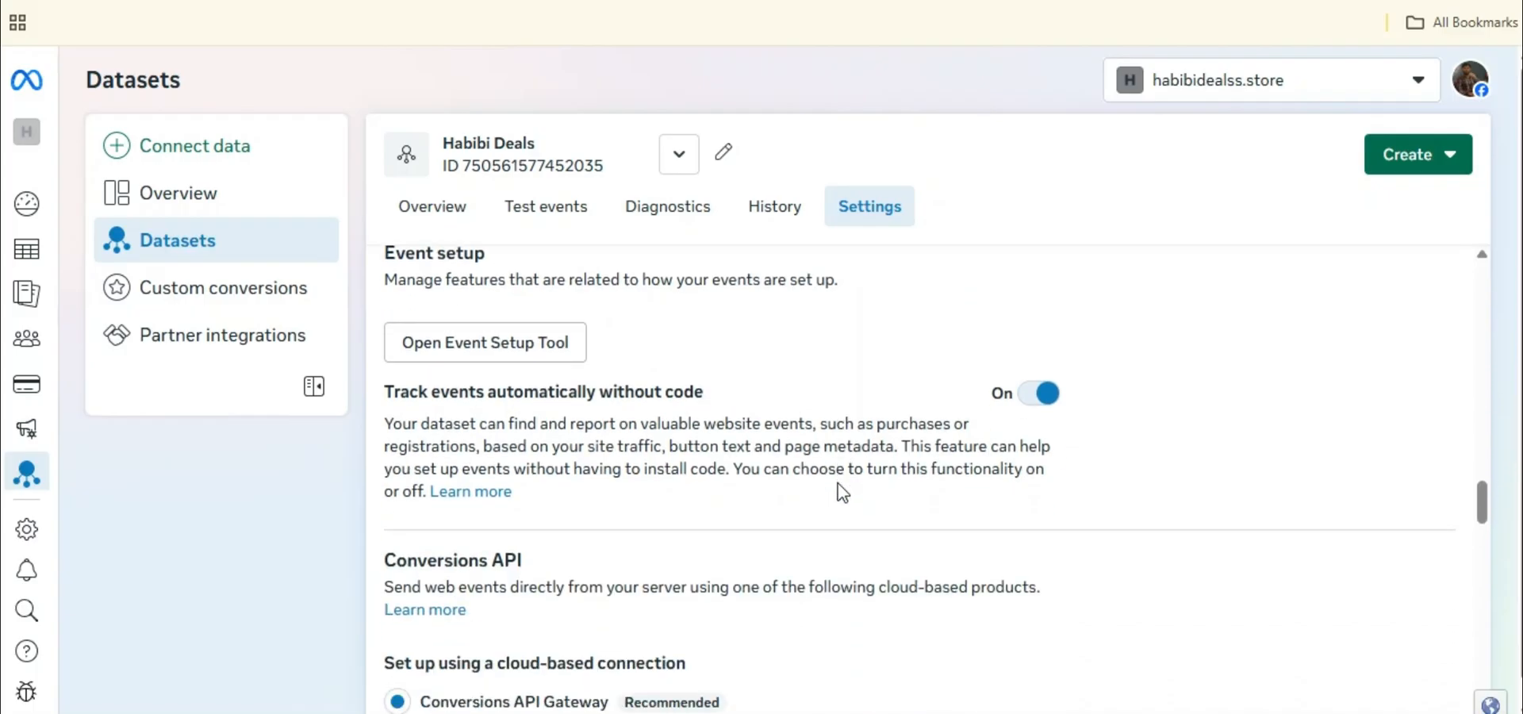
scroll(793, 491, down, 1)
scroll(754, 479, down, 2)
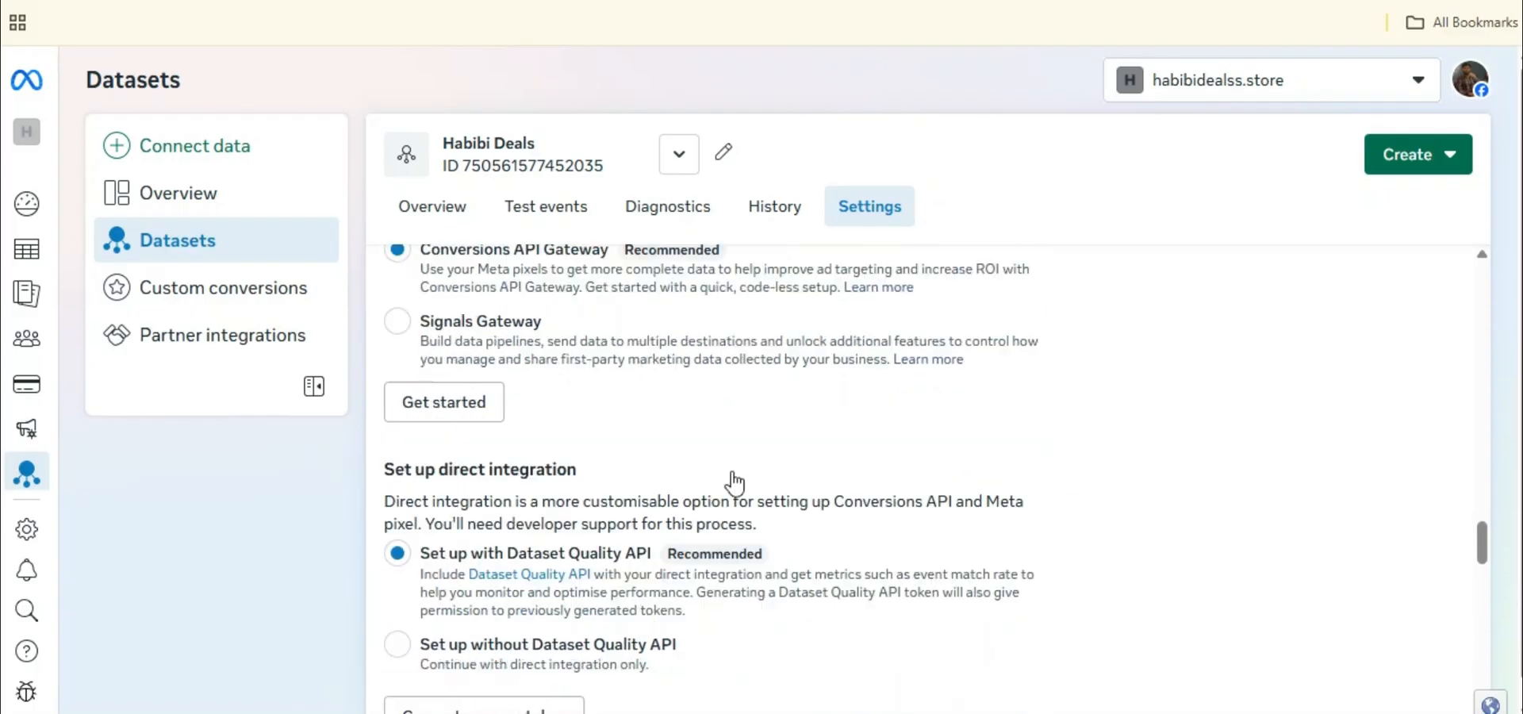
scroll(736, 481, down, 1)
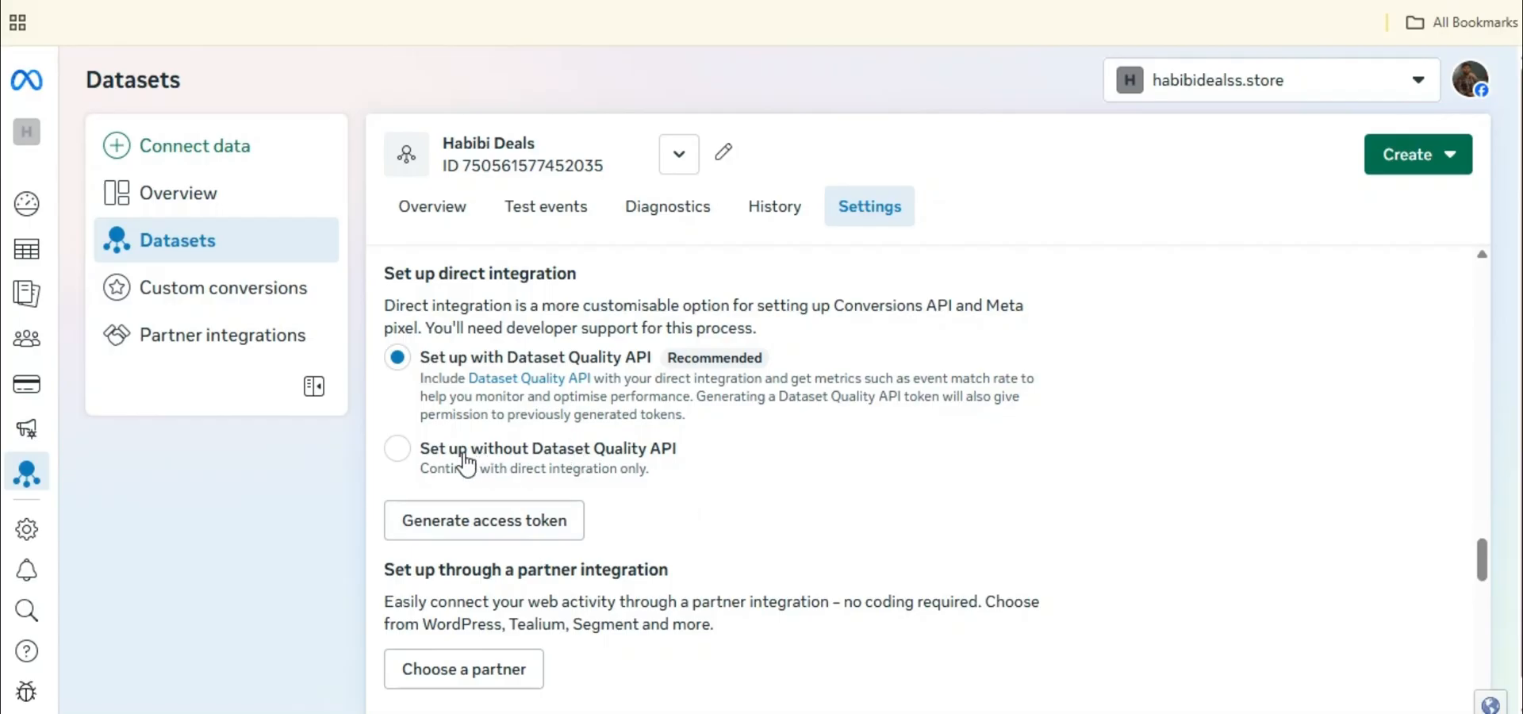
click(401, 455)
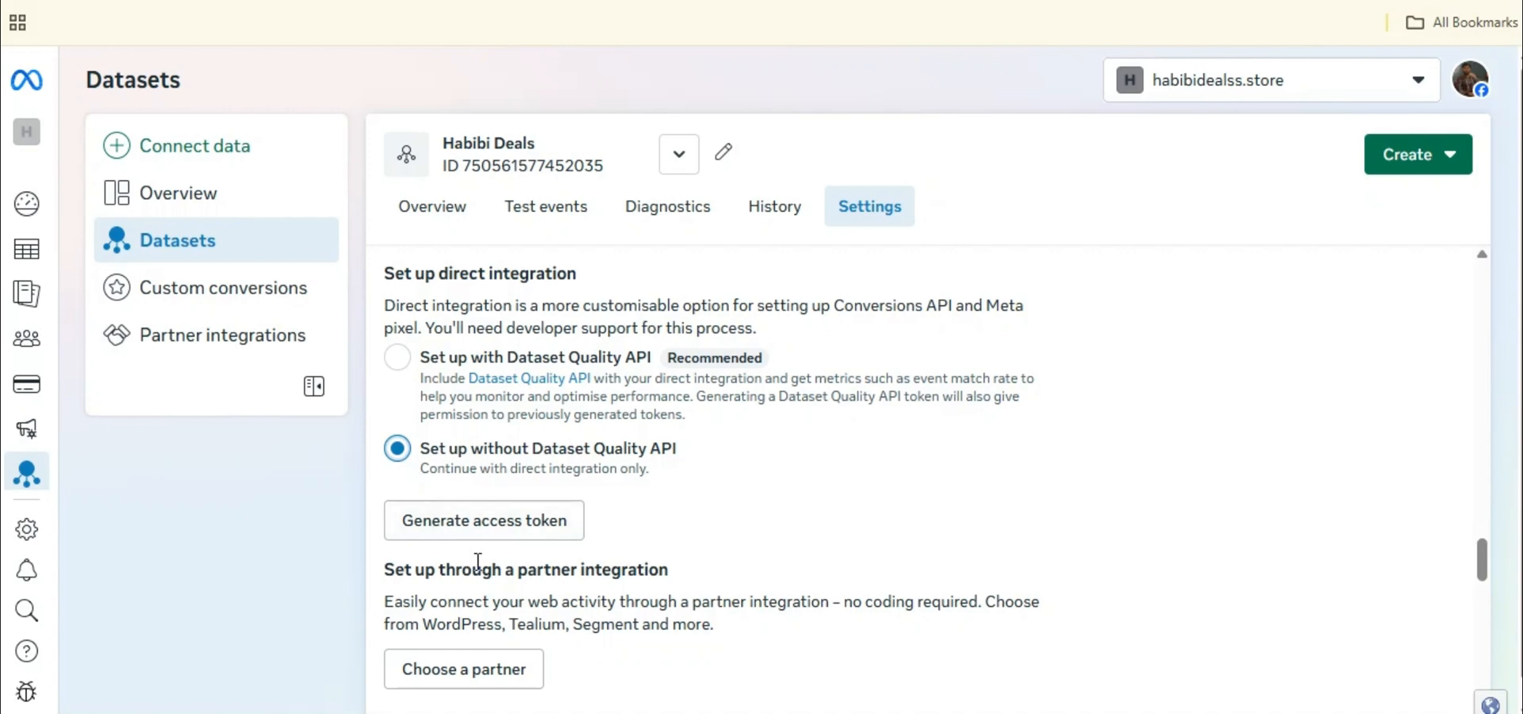
click(466, 529)
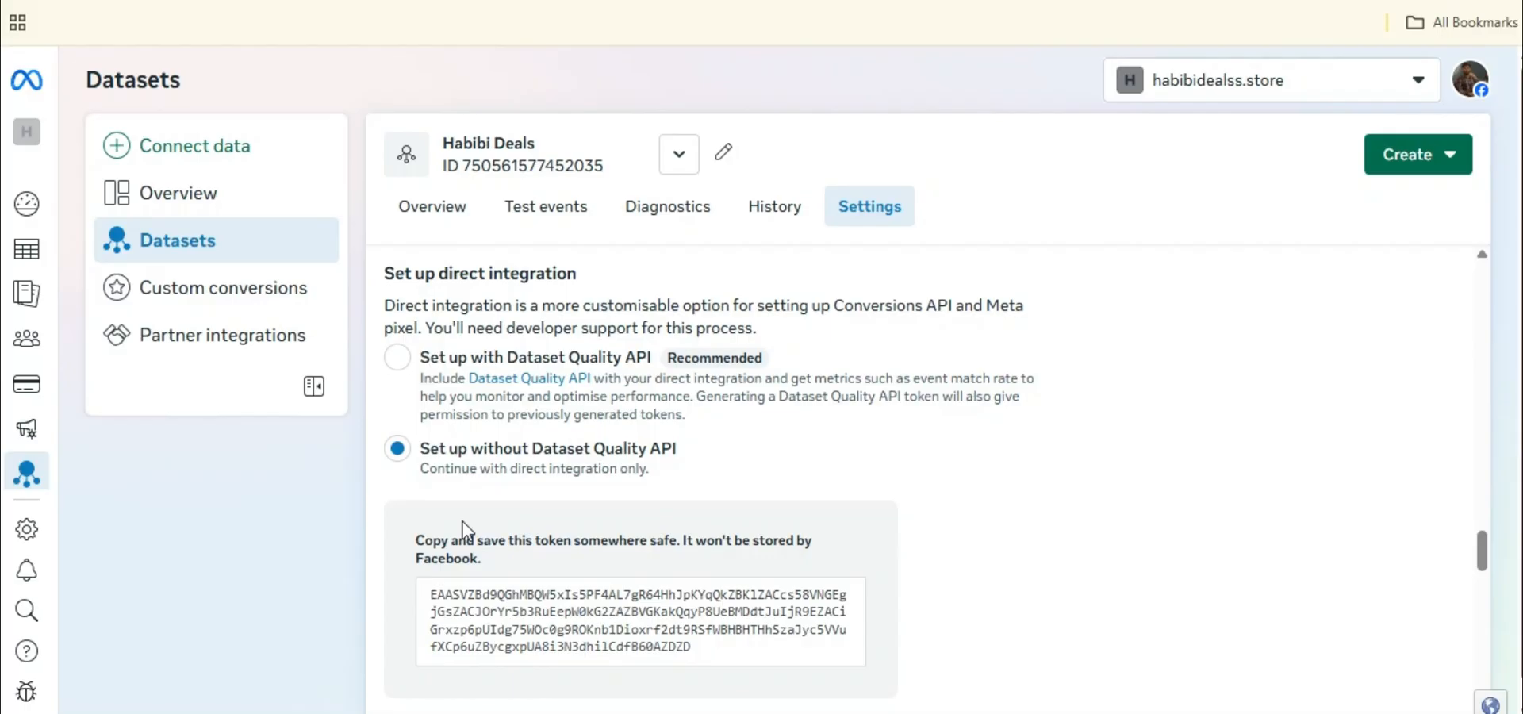
Copy the generated access token and paste it into the Access Token field of Releasit's Facebook Conversions API item.
scroll(463, 530, down, 1)
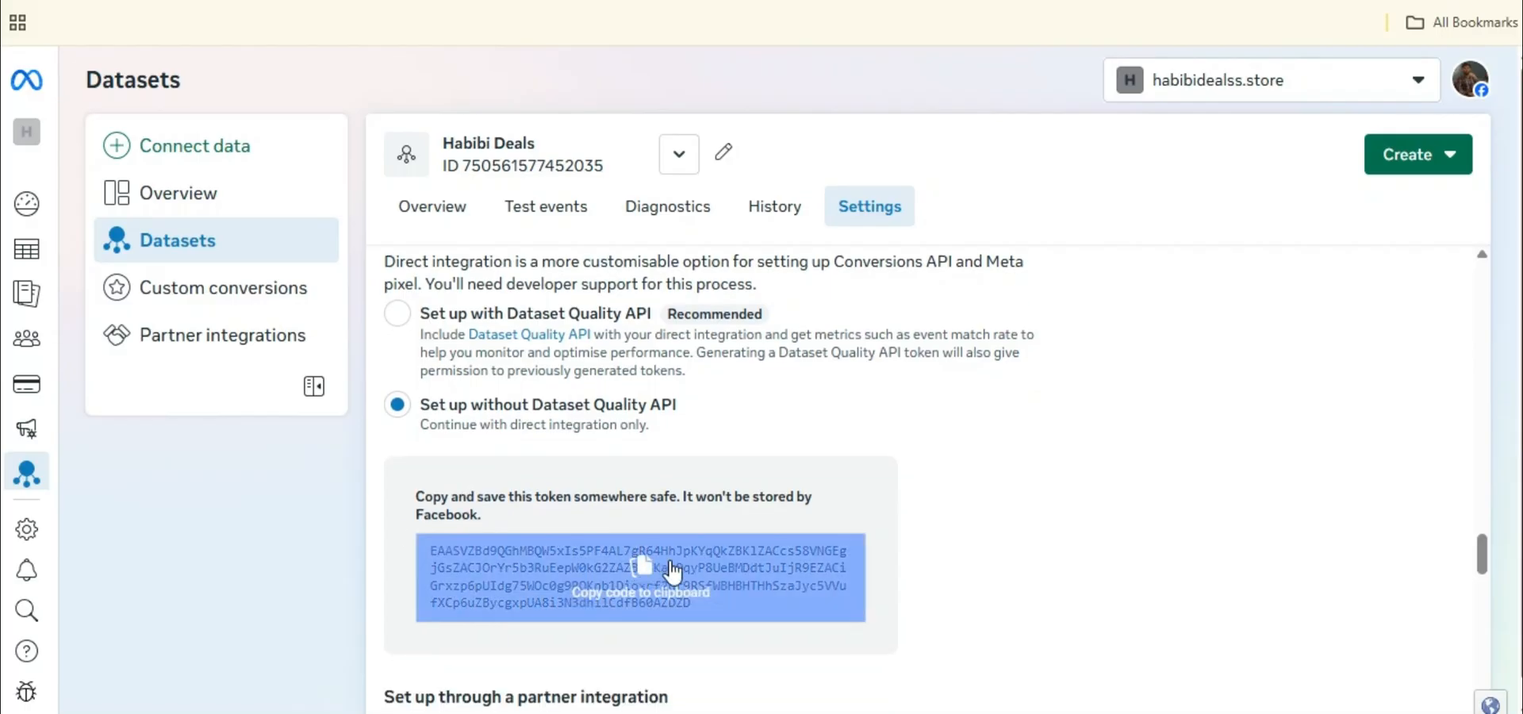
click(647, 591)
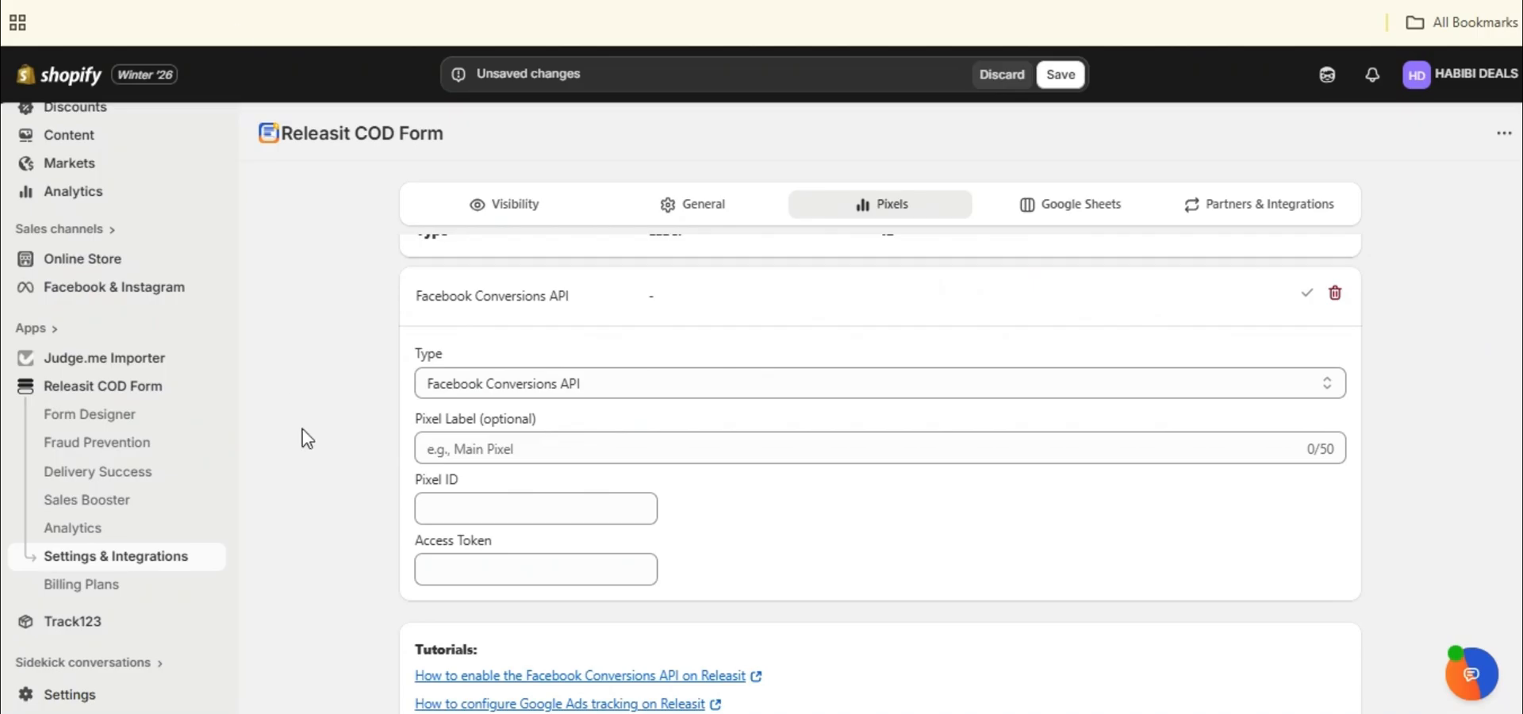
click(466, 580)
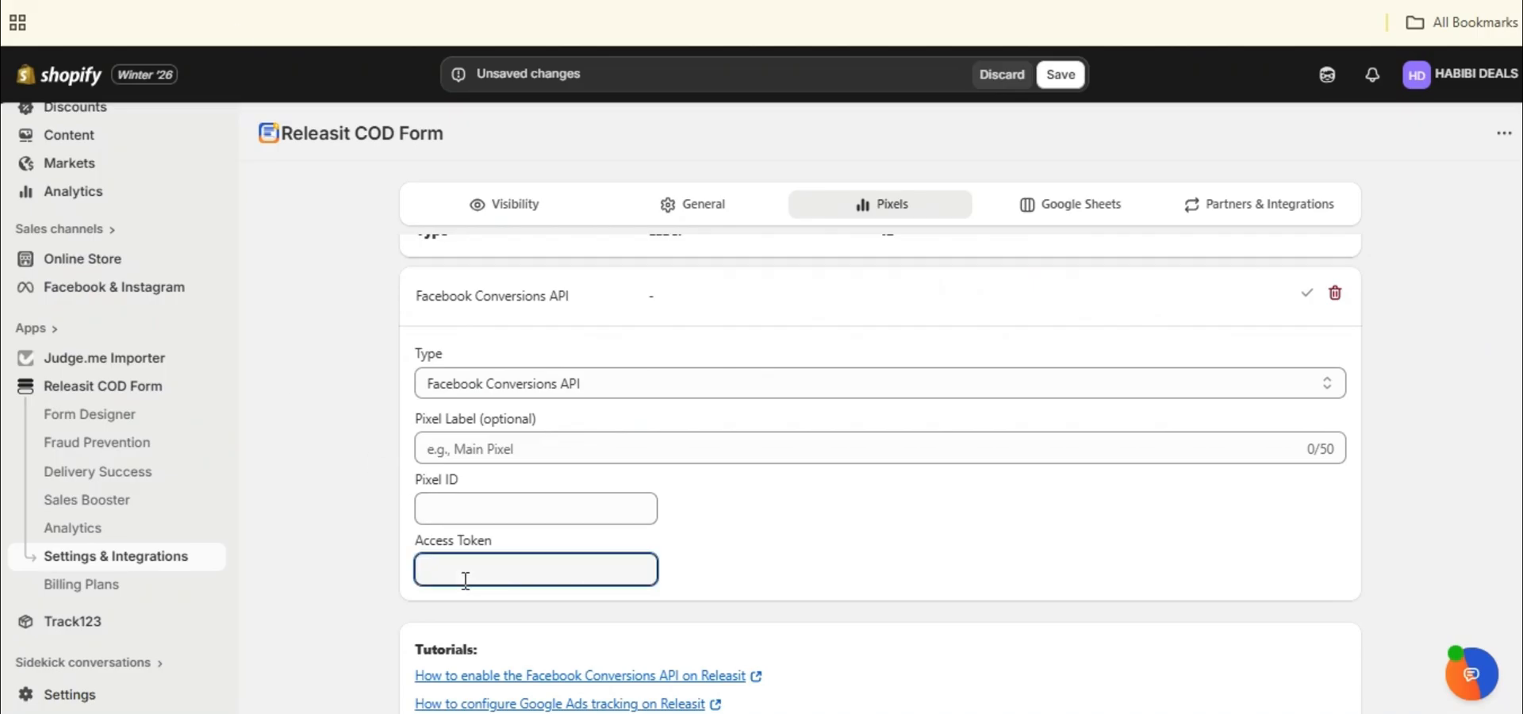
key(ctrl+v)
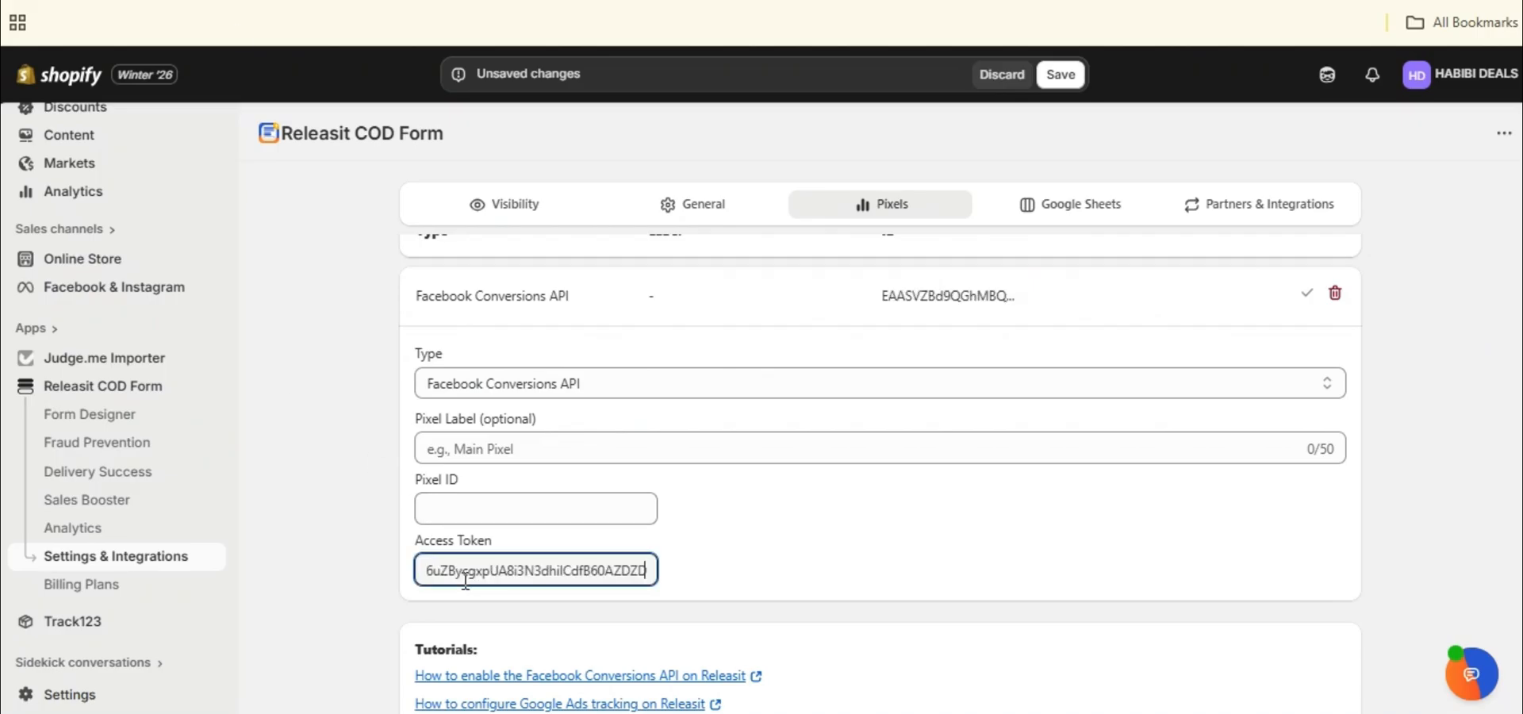
click(456, 513)
click(412, 1)
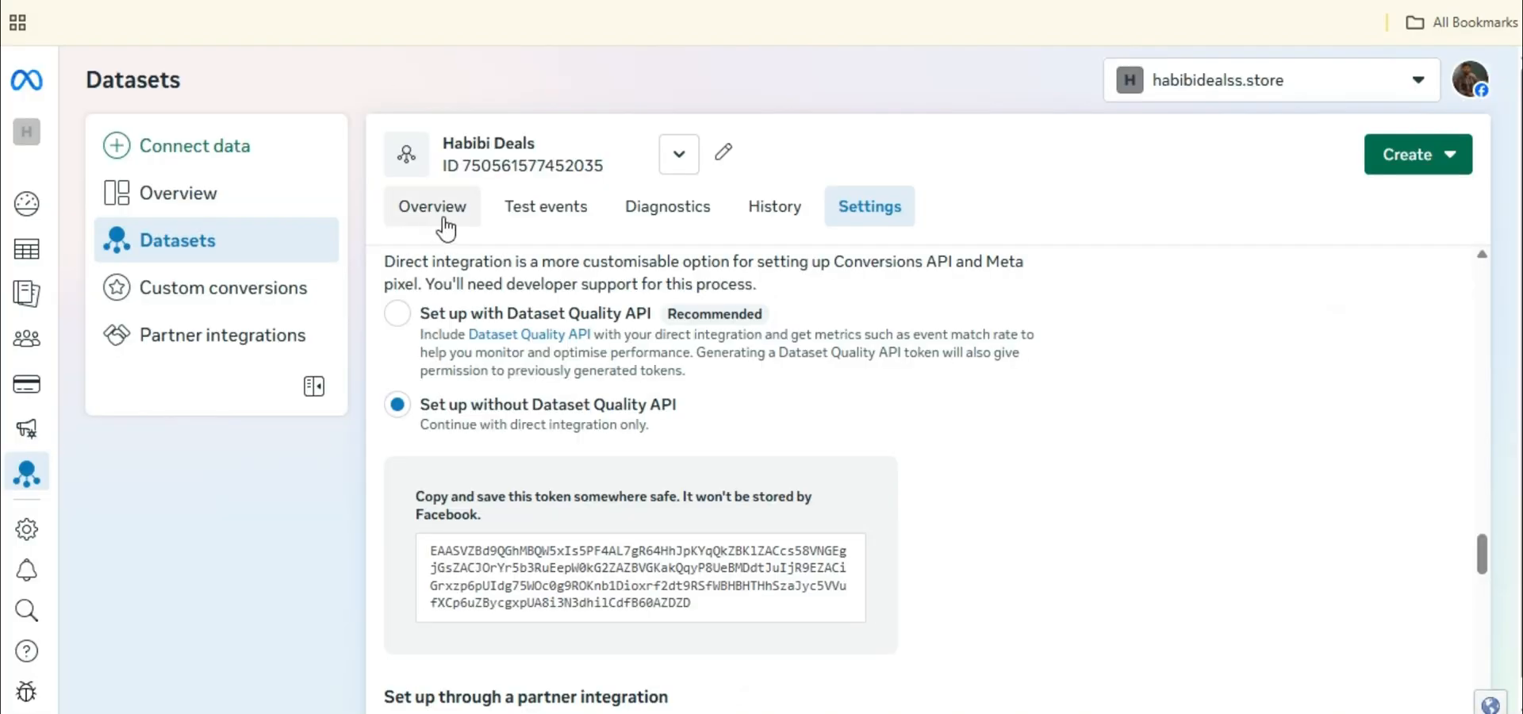
scroll(520, 476, up, 15)
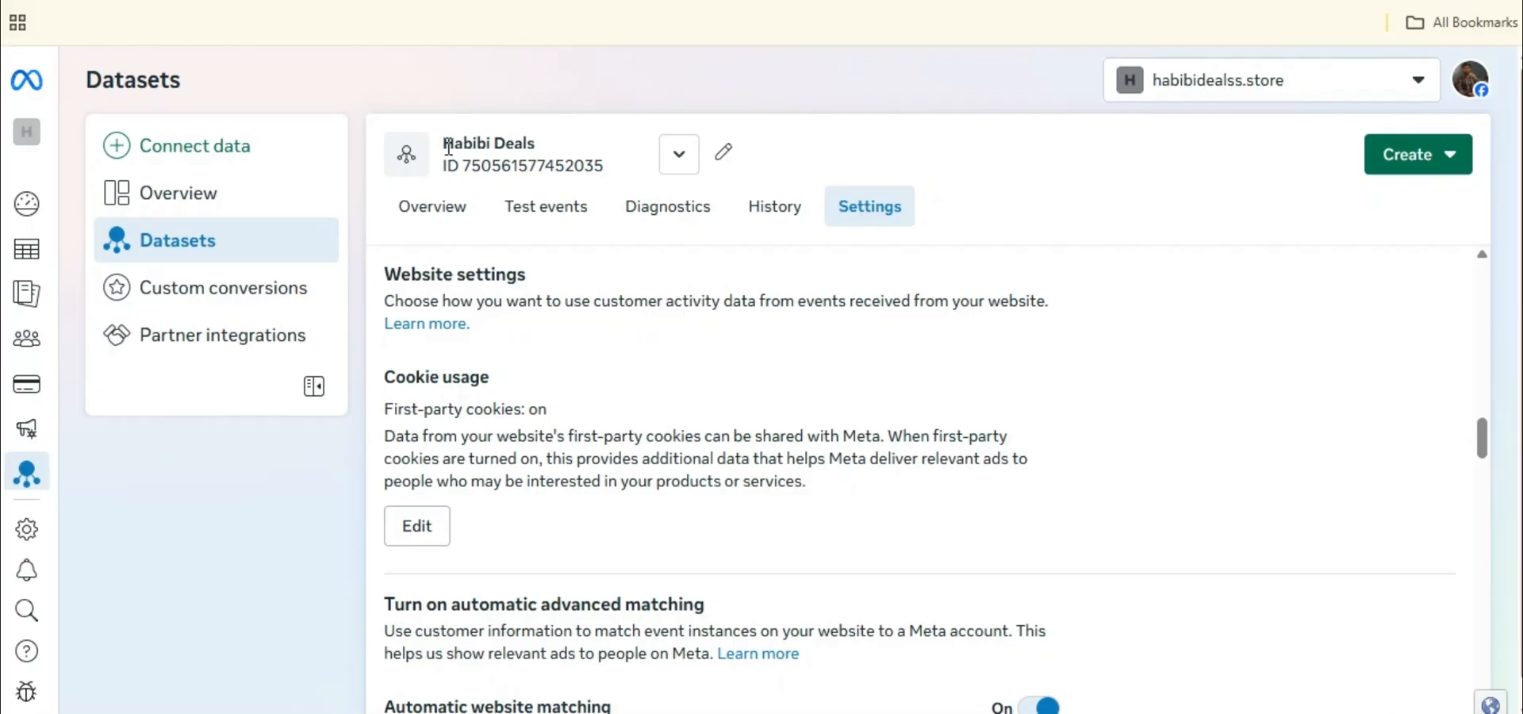
drag(449, 147, 553, 147)
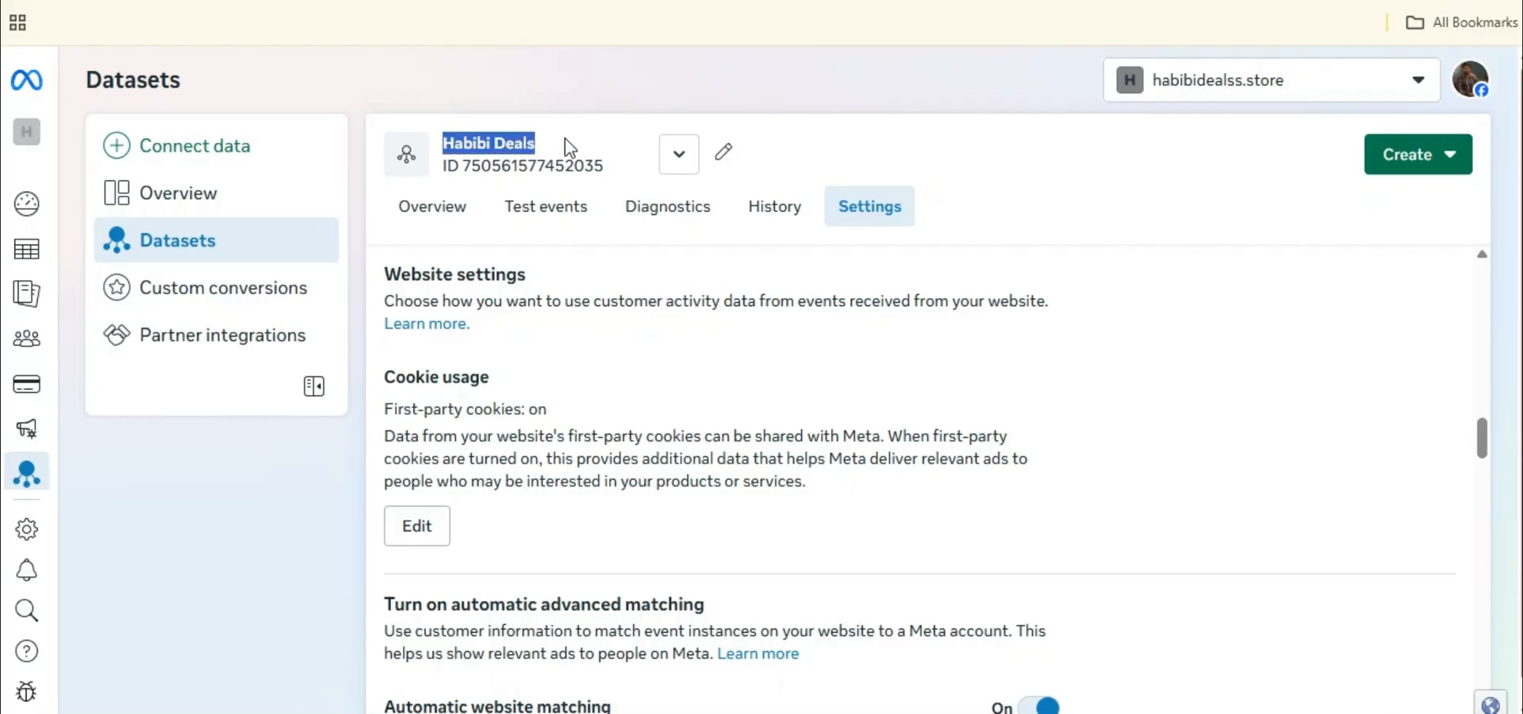
drag(463, 166, 624, 175)
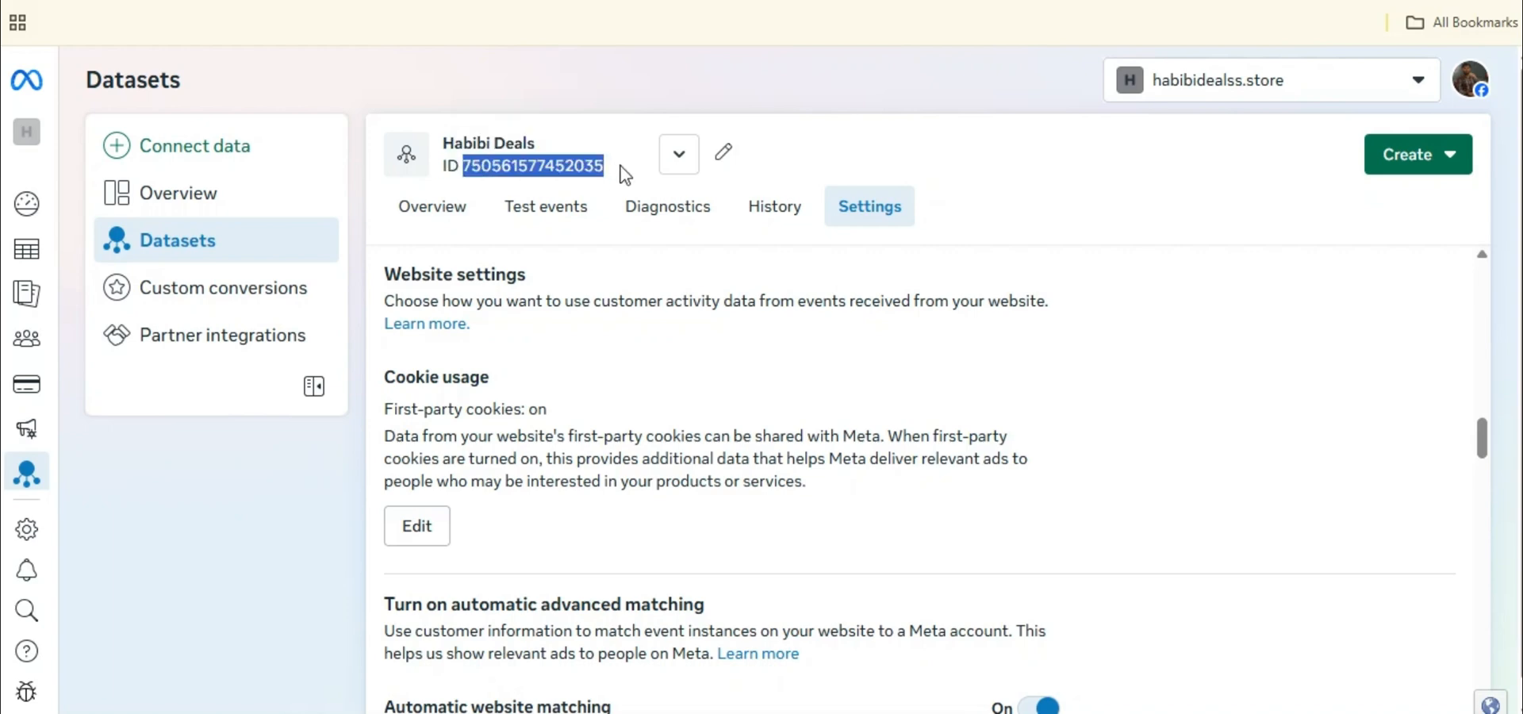
key(ctrl+Tab)
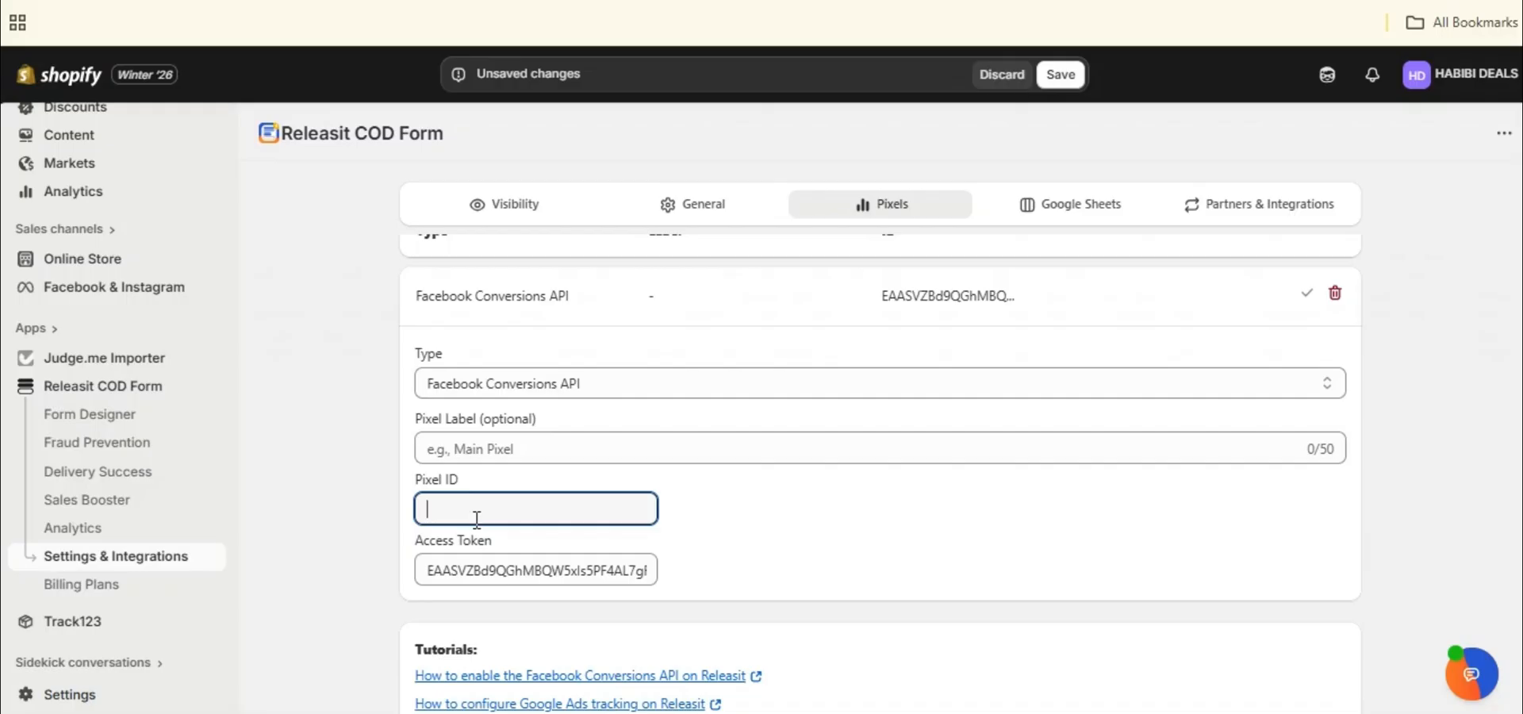
key(ctrl+v)
click(1063, 75)
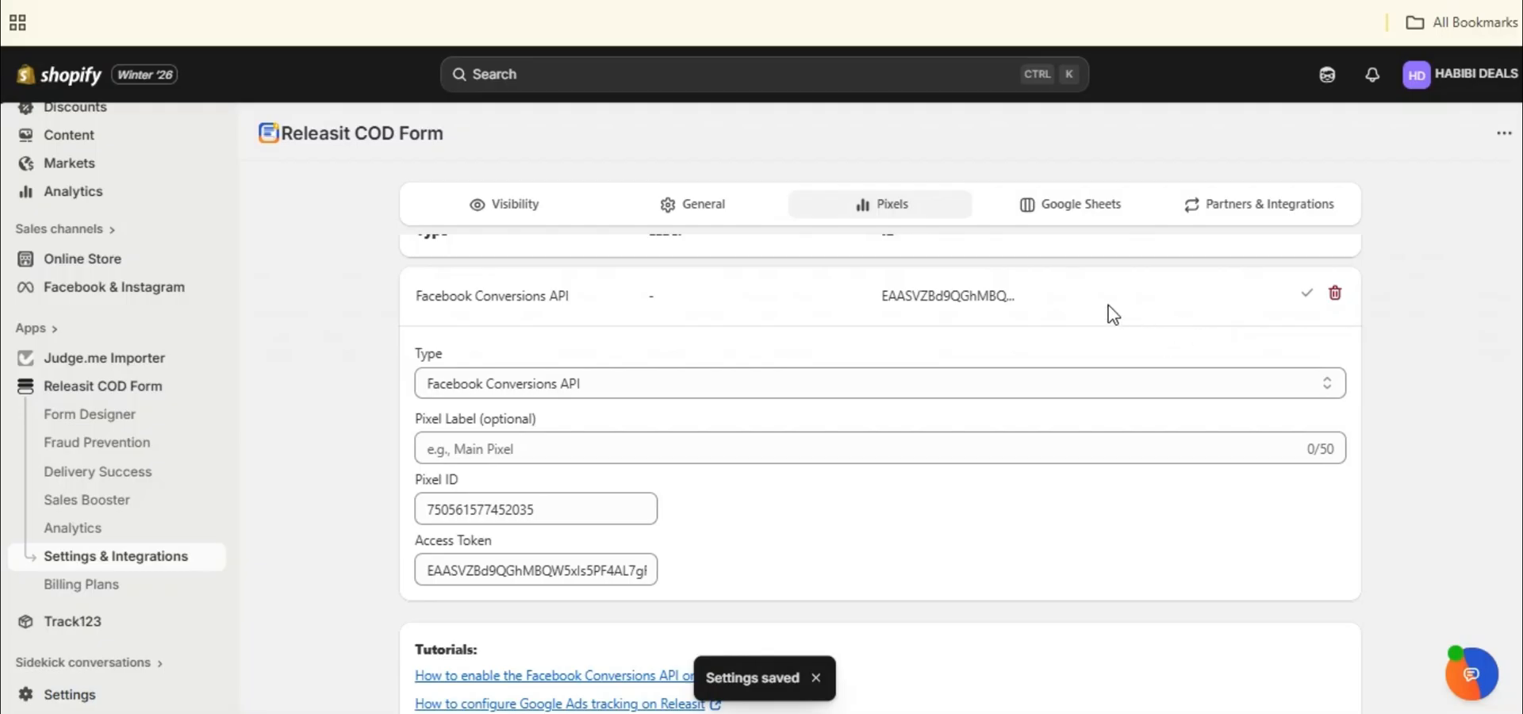
Reopen Releasit's pixel list and check the saved Facebook Conversions API entry.
click(485, 209)
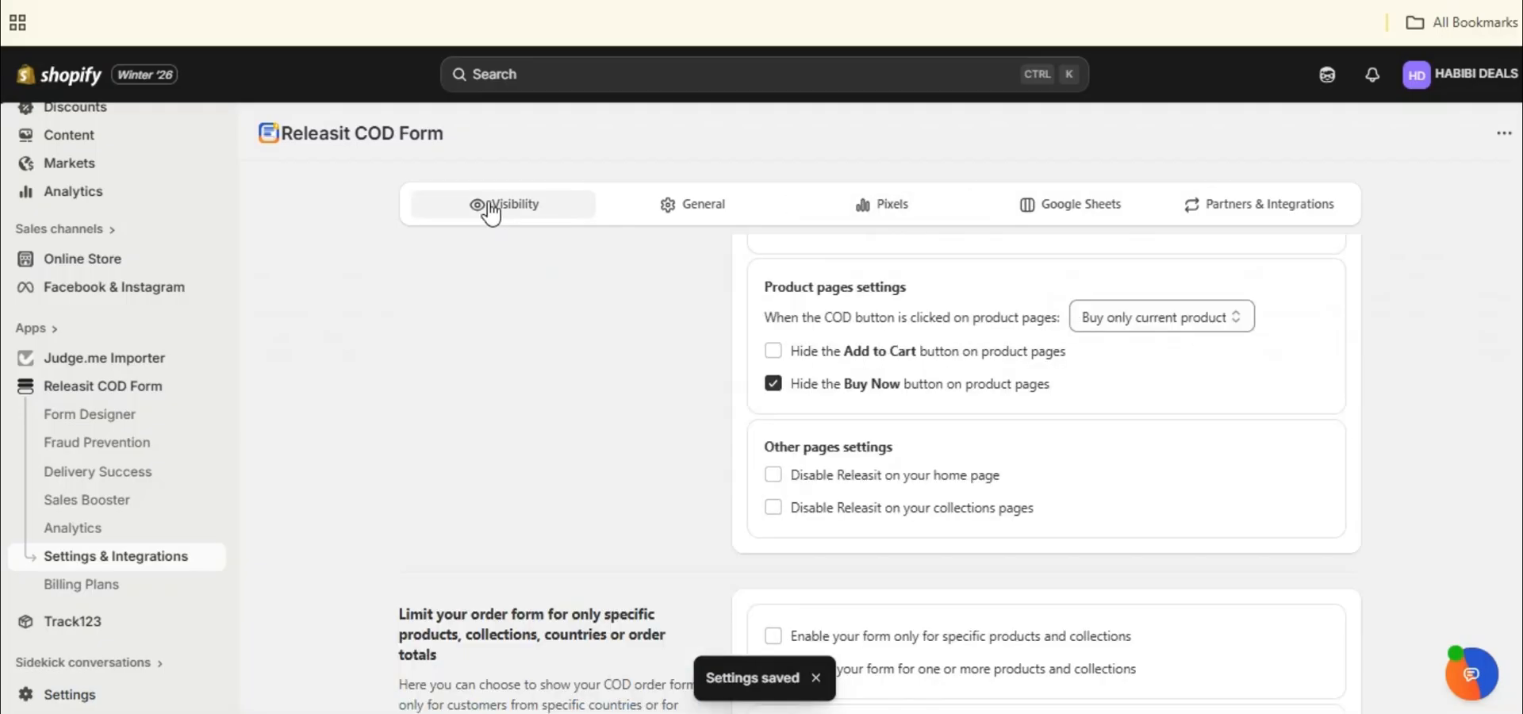
click(895, 211)
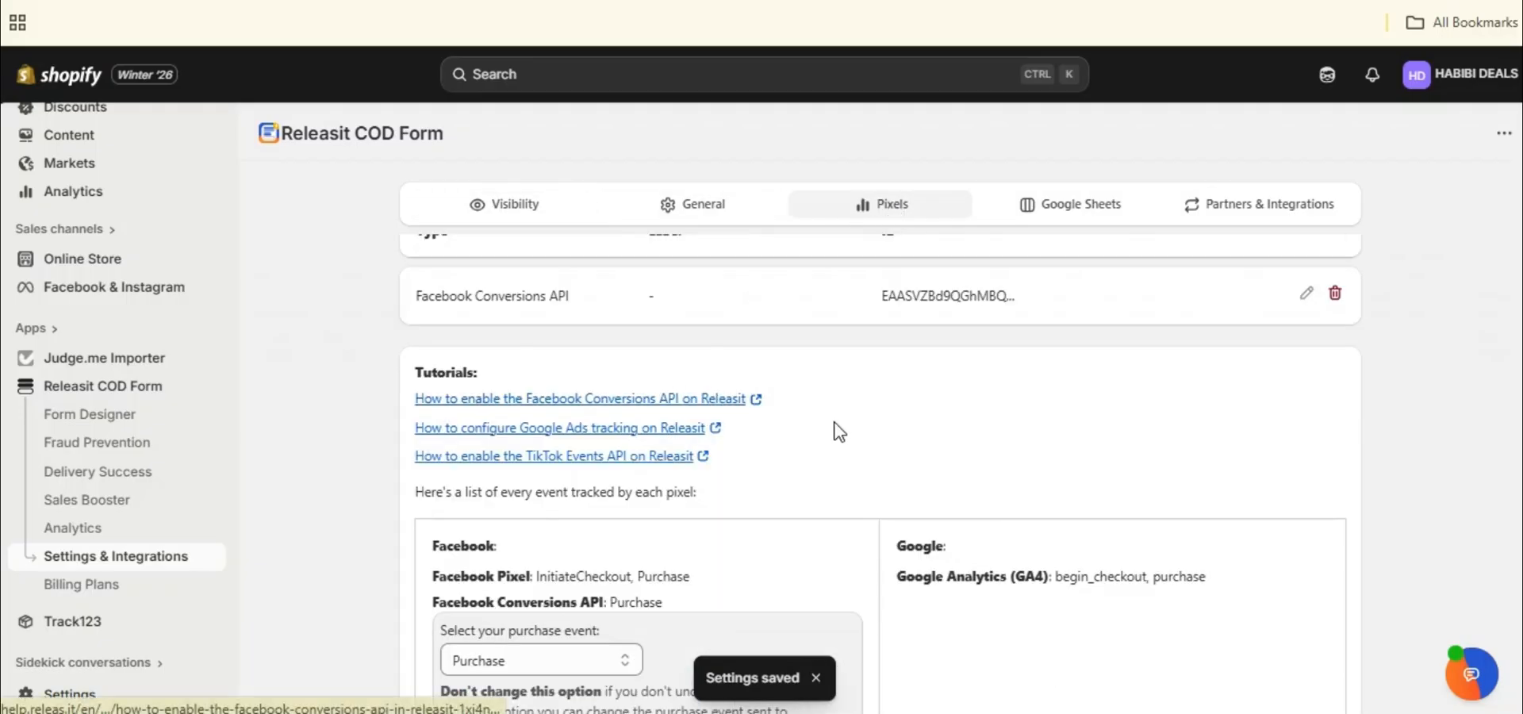
scroll(832, 431, down, 6)
scroll(839, 432, up, 6)
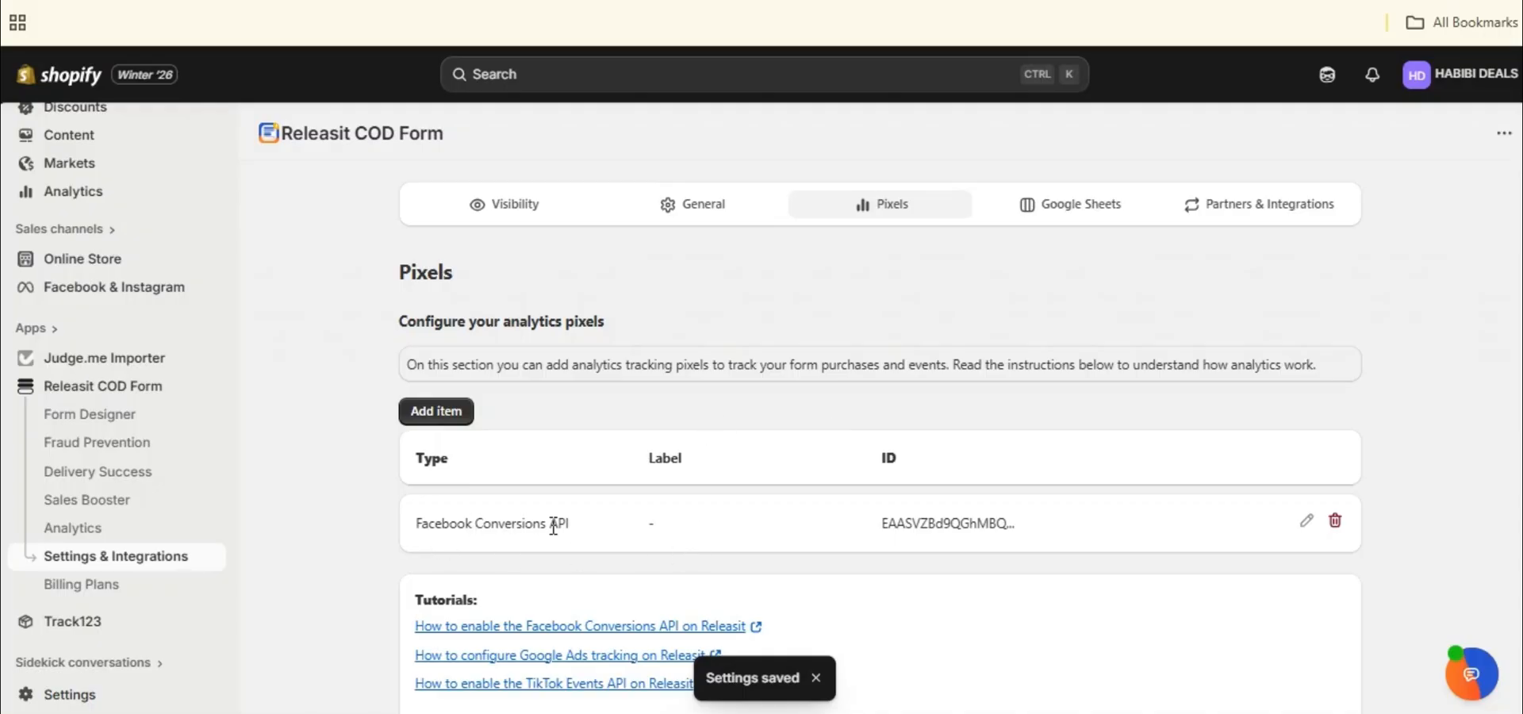
drag(413, 521, 1105, 566)
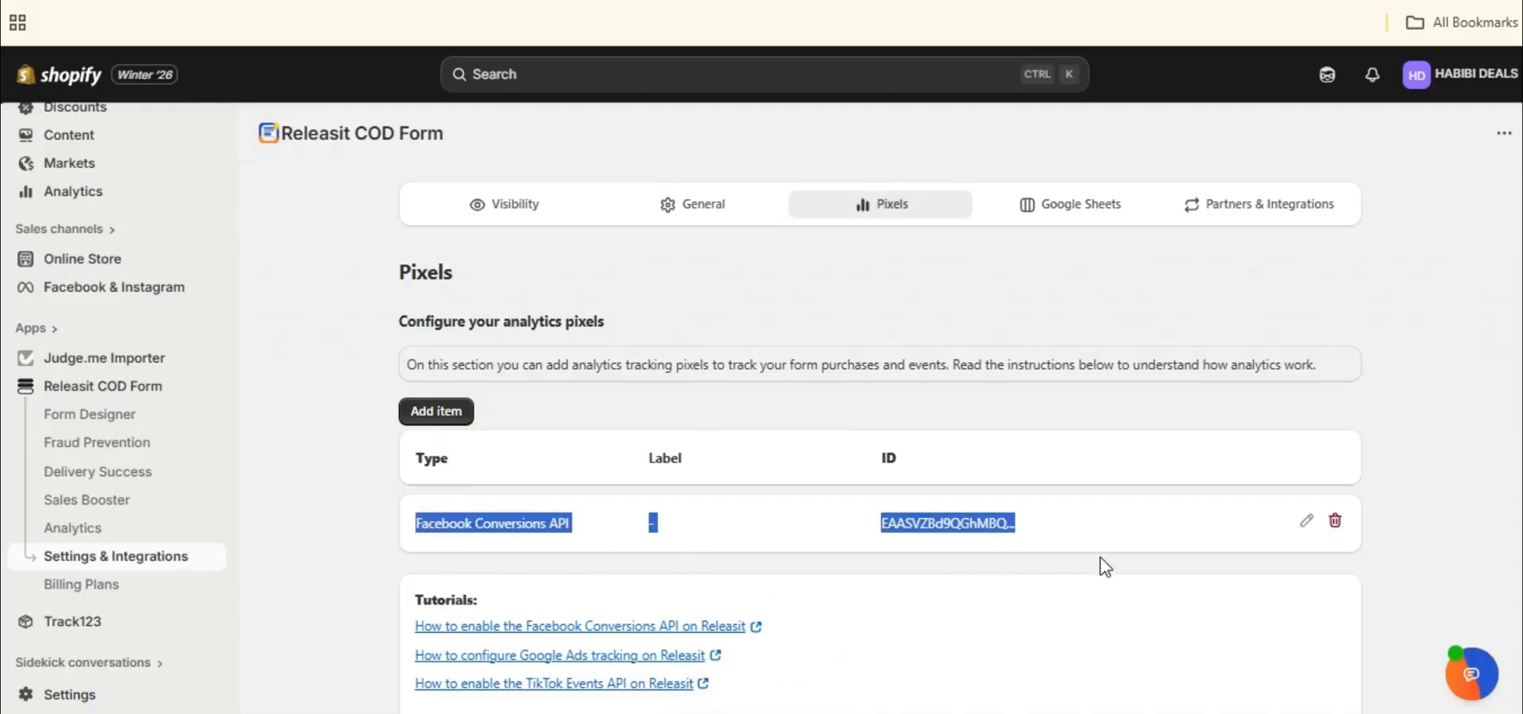
click(1050, 411)
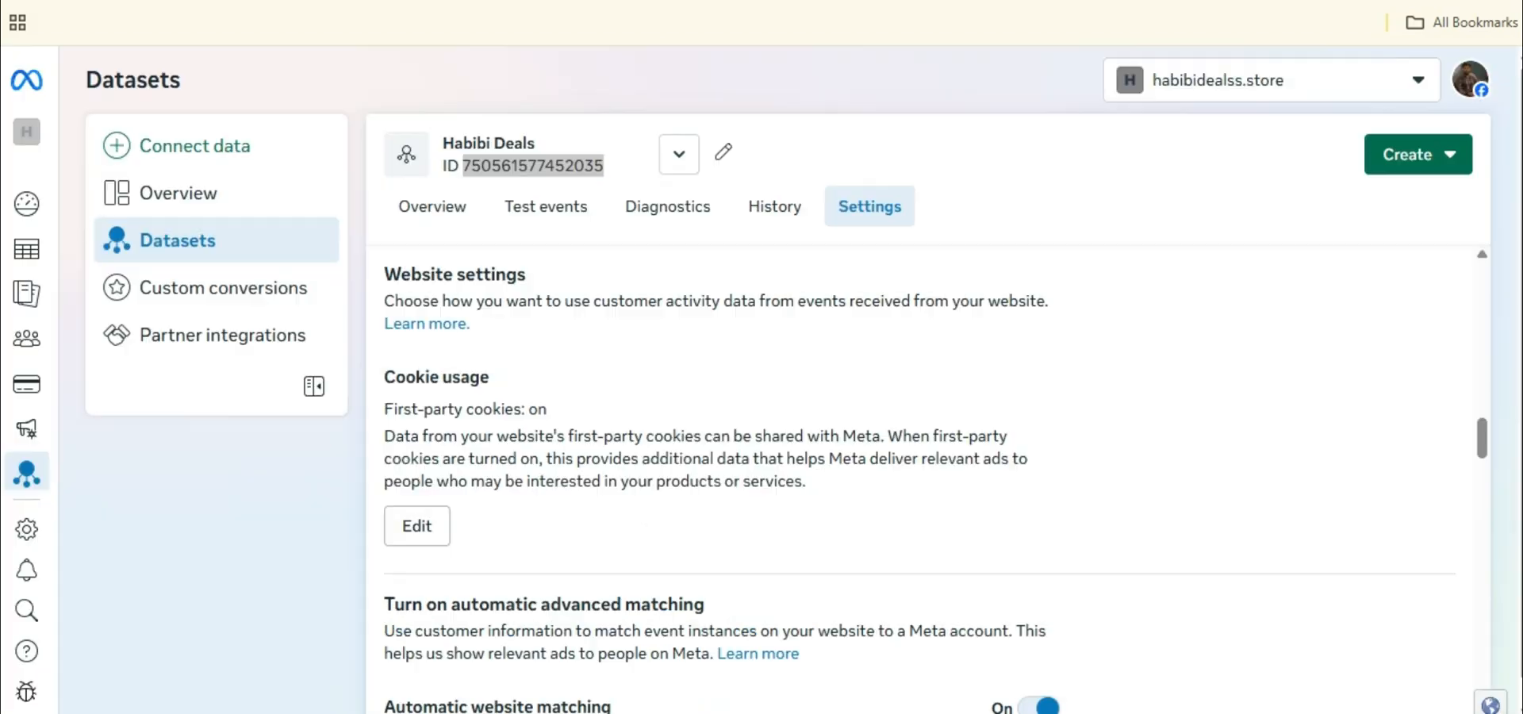
Open the habibidealss.store storefront in a new browser tab.
click(491, 2)
scroll(753, 351, down, 5)
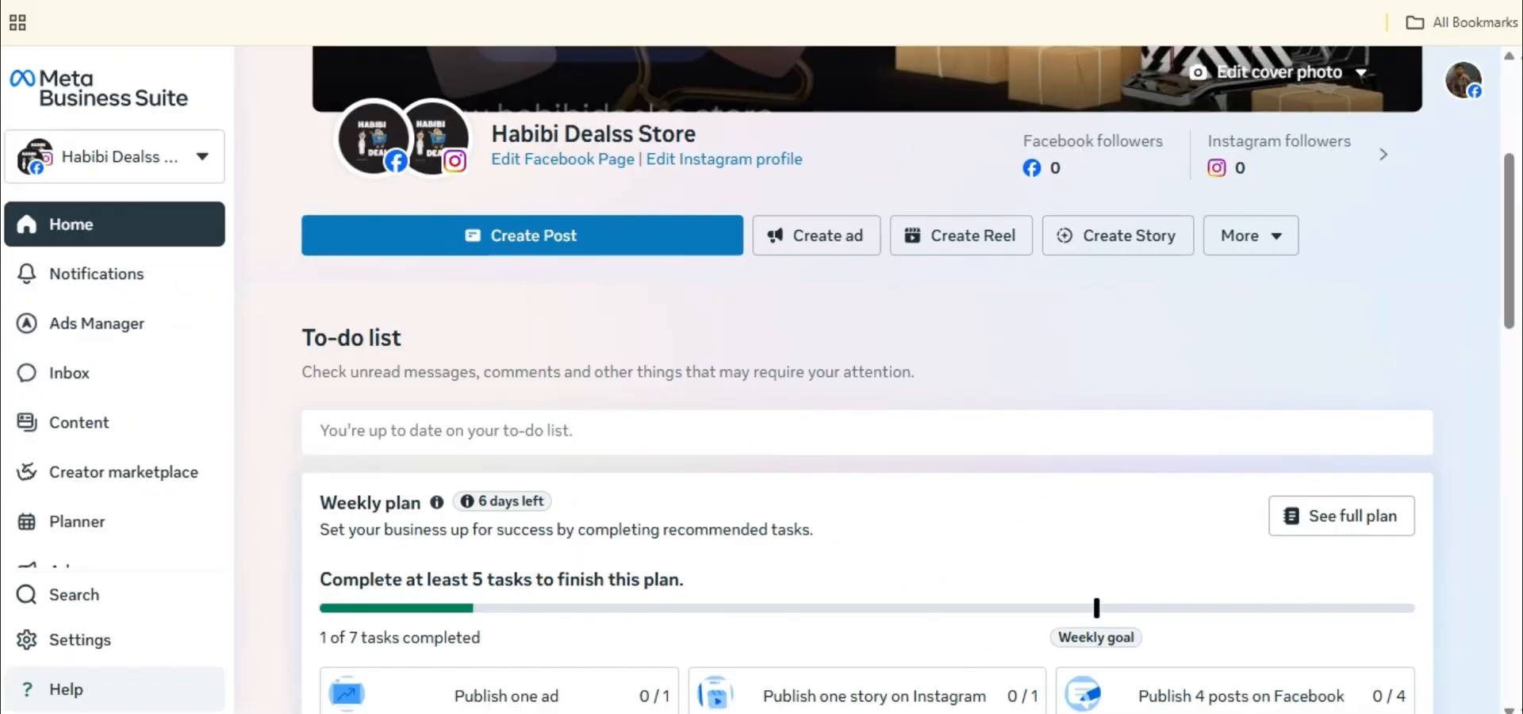
key(ctrl+t)
text(habibidealss.store)
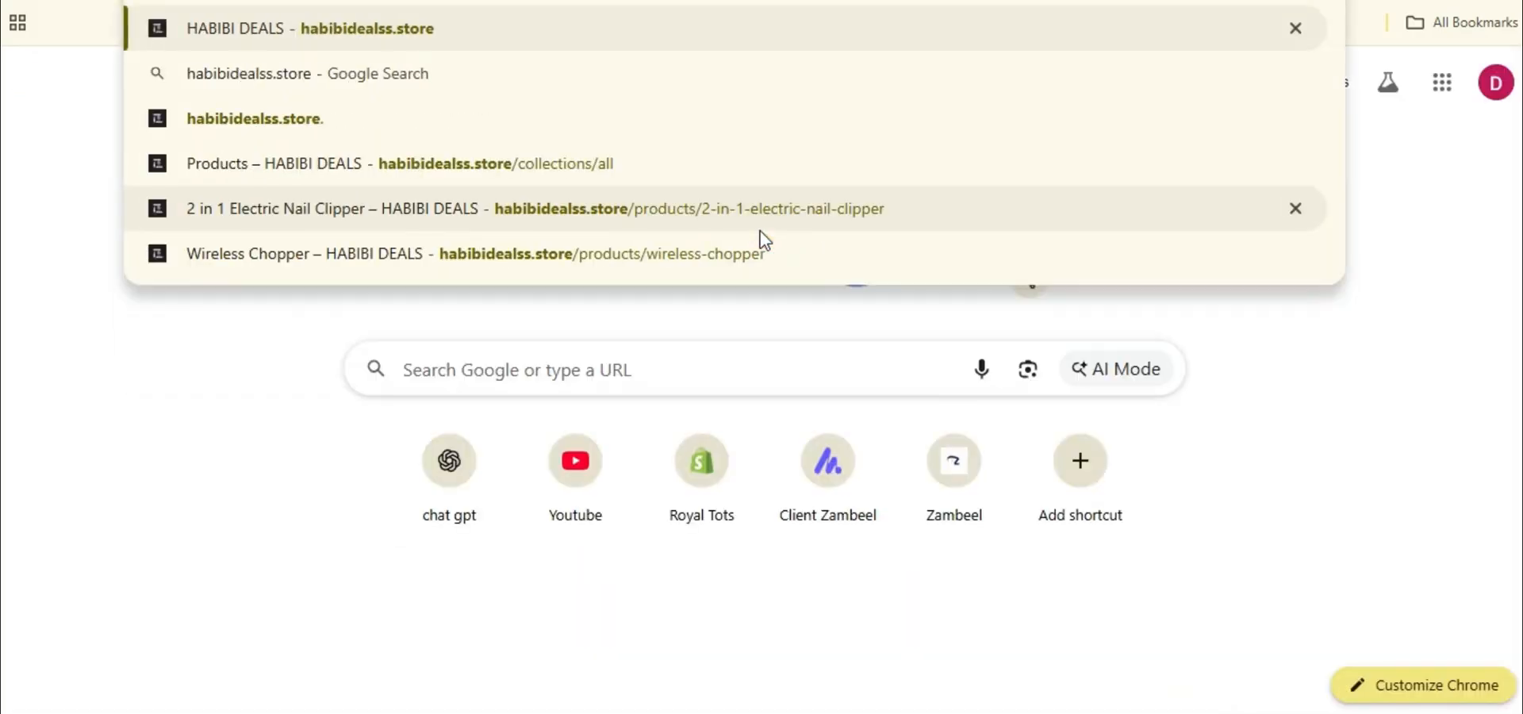
text(])
key(BackSpace)
key(Return)
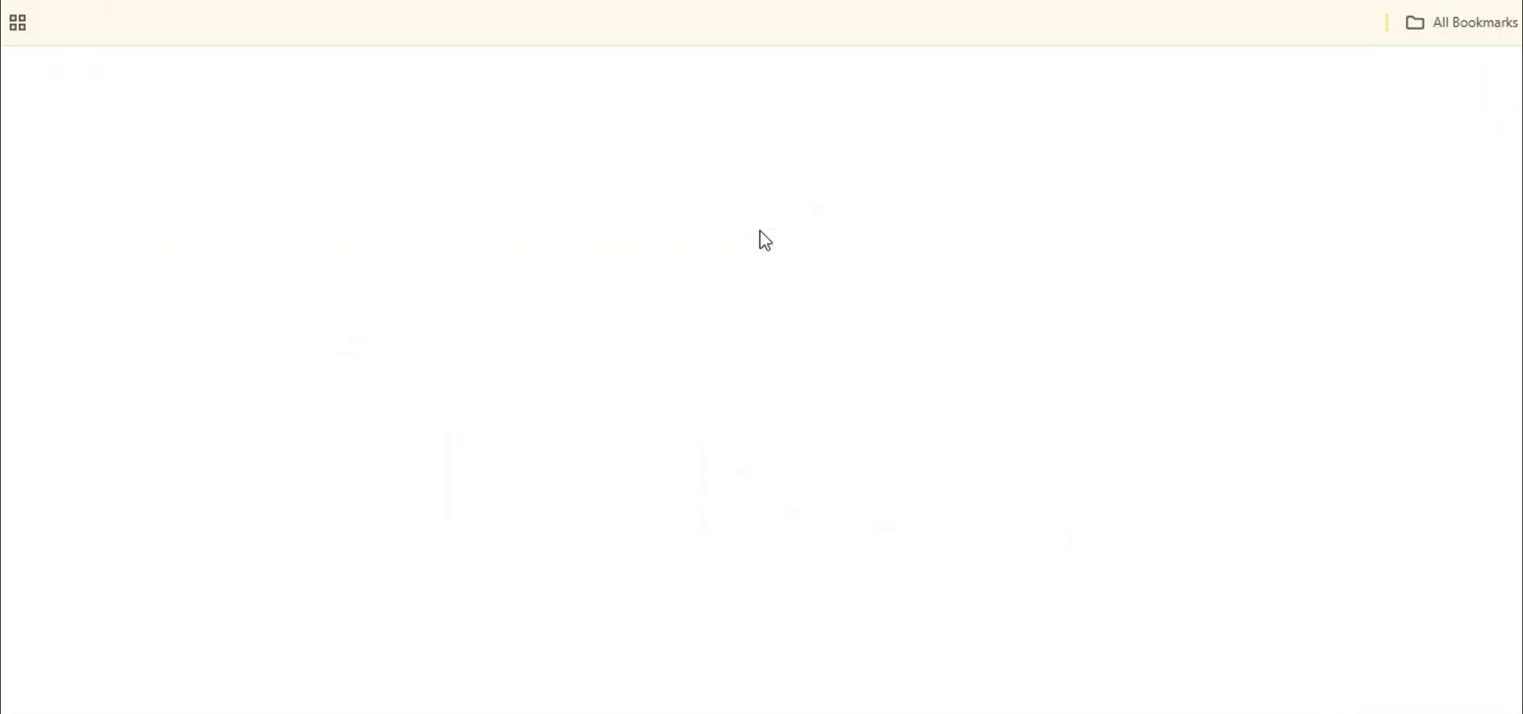
Open the Portable & Rechargeable Electric Juicer Blender product page from the store's home page.
scroll(817, 349, down, 8)
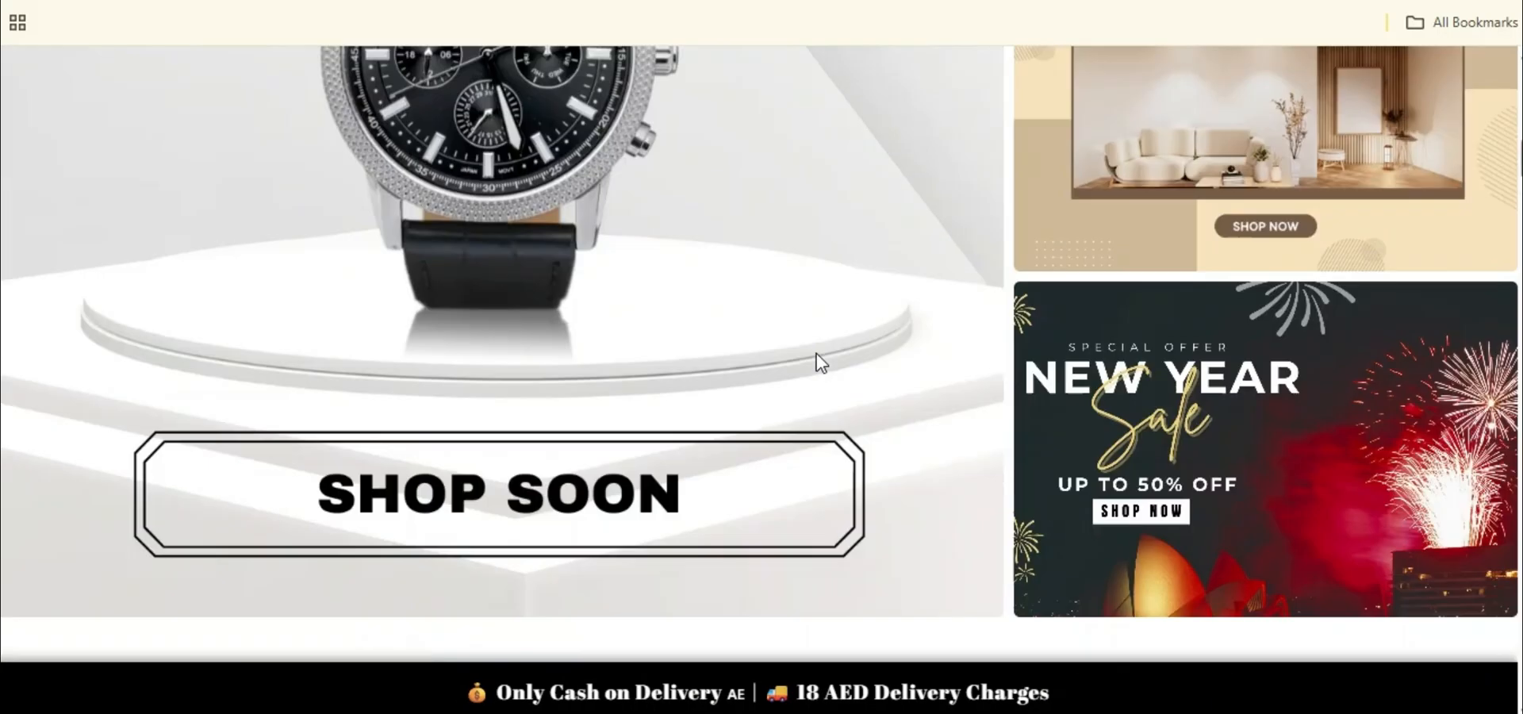
scroll(816, 358, down, 6)
scroll(816, 358, up, 3)
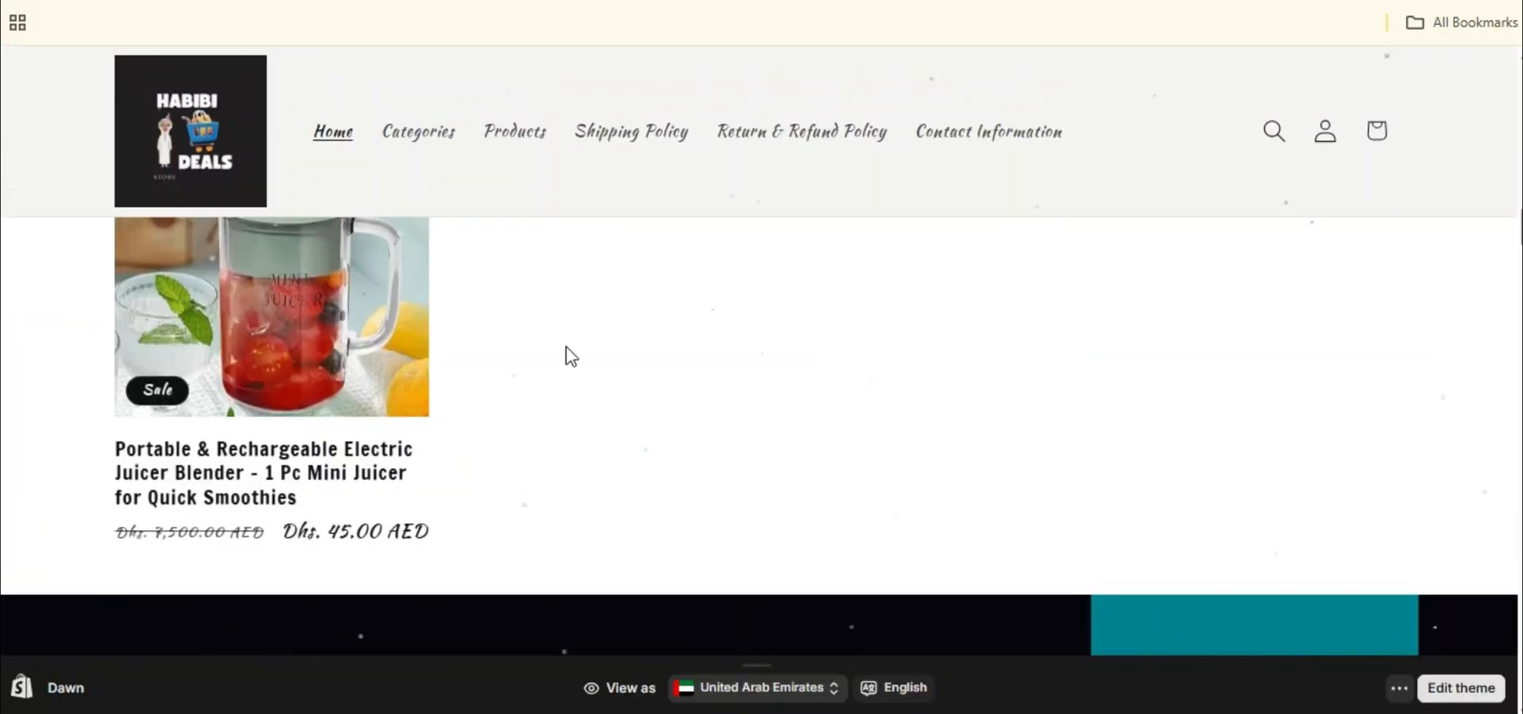
click(314, 401)
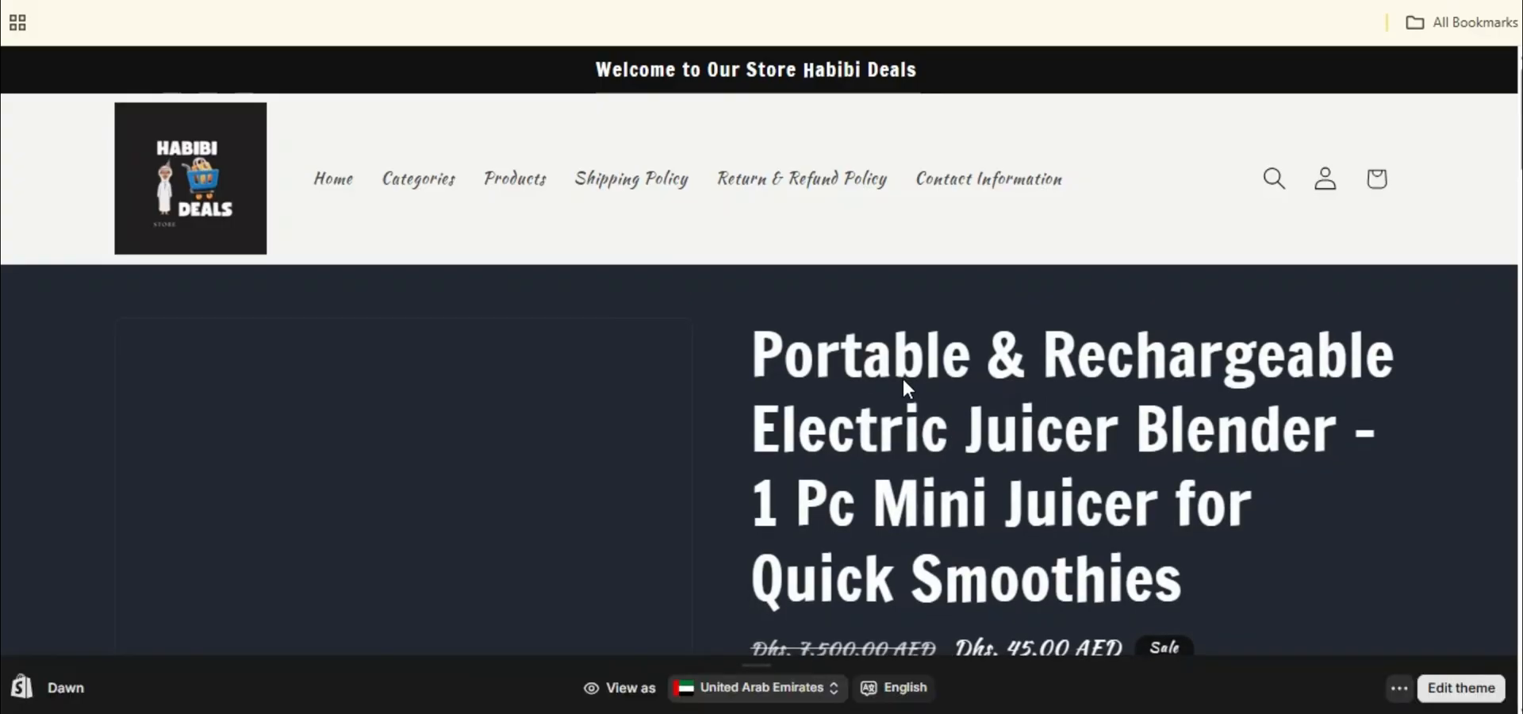
Open the juicer blender's Cash on Delivery order form and review its shipping and address fields.
scroll(903, 377, down, 6)
scroll(952, 476, down, 2)
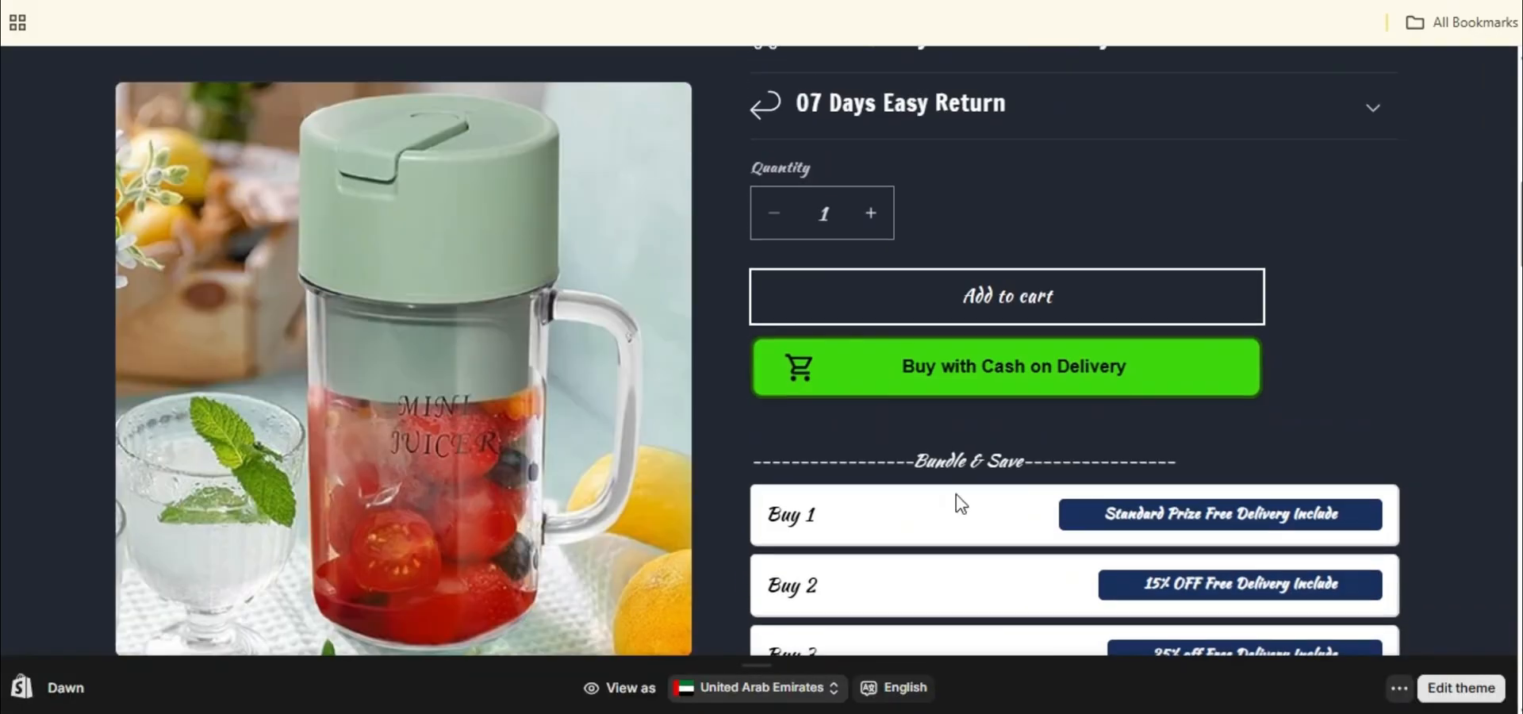
click(1003, 394)
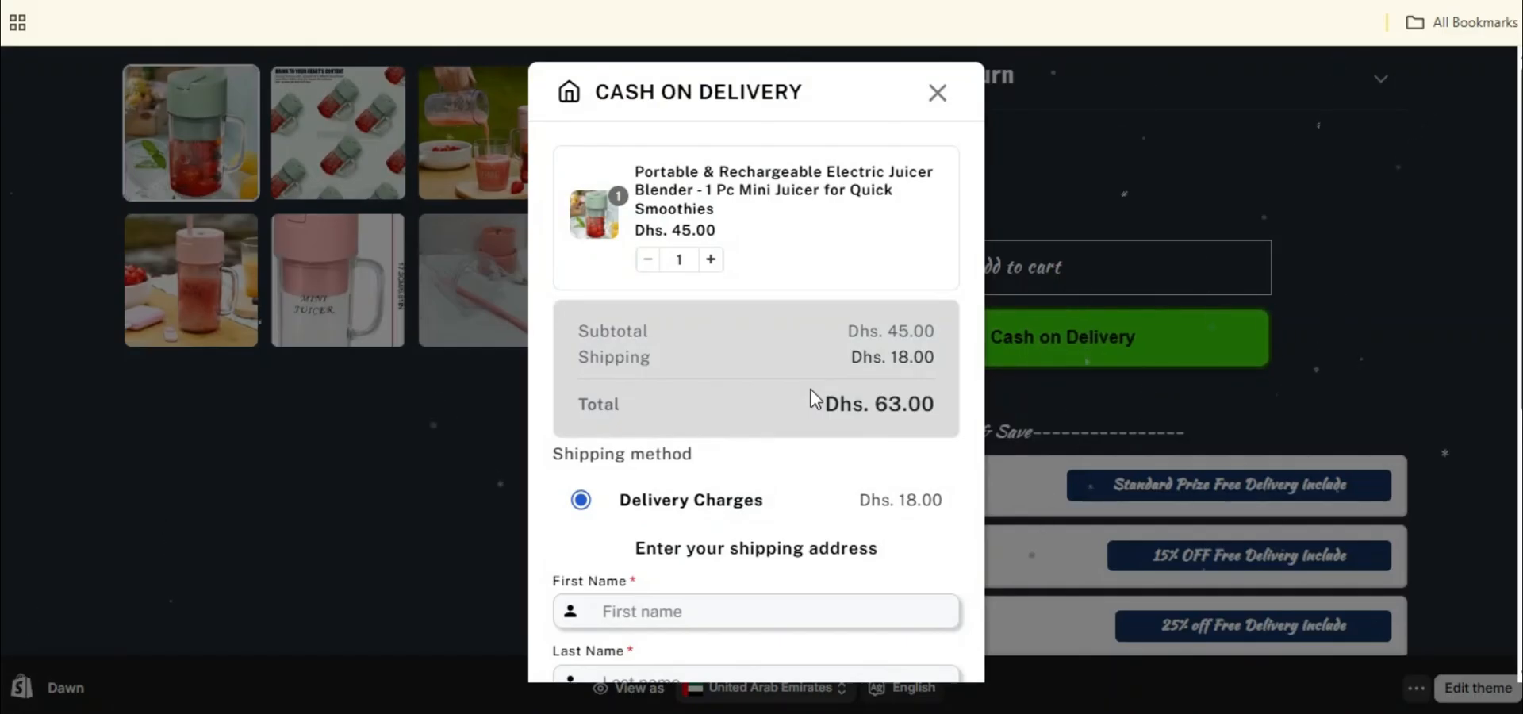
scroll(814, 398, down, 4)
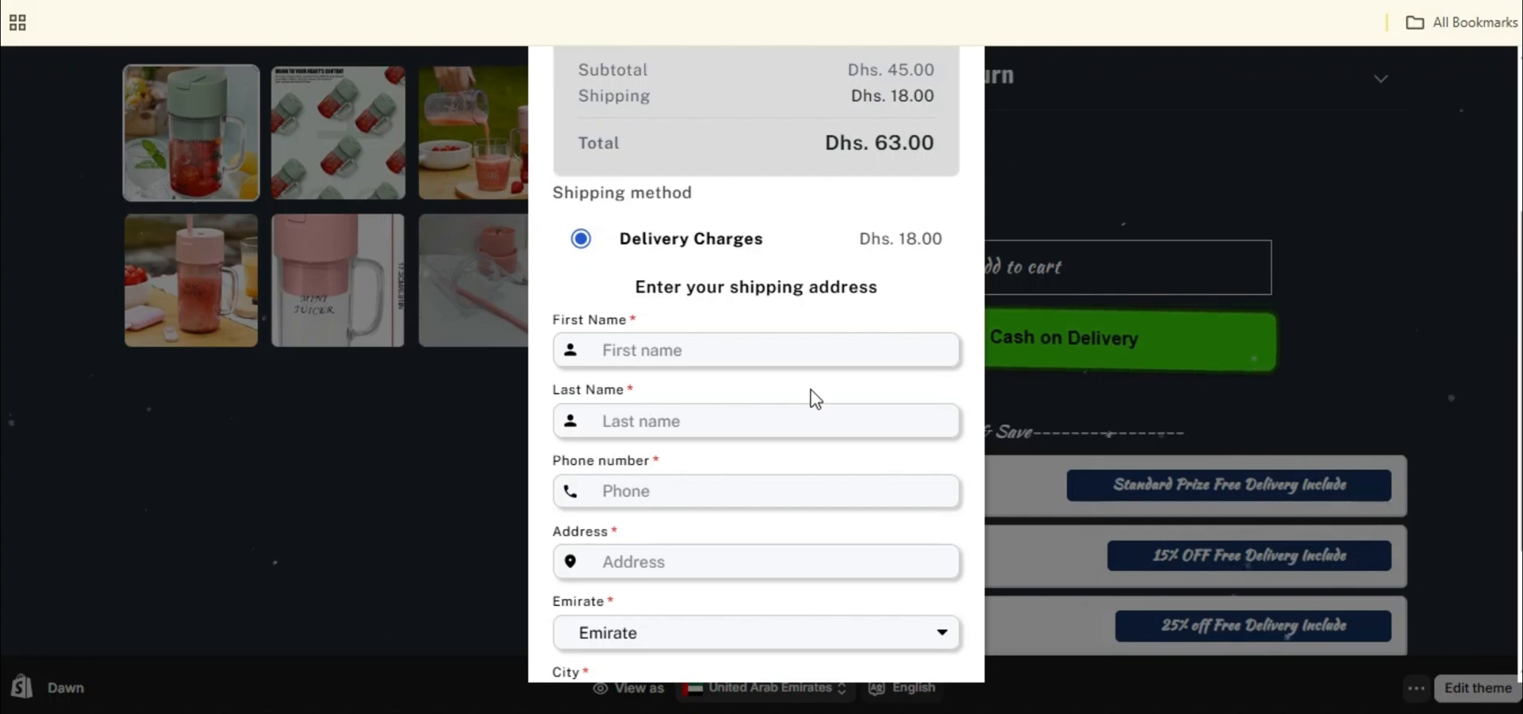
scroll(807, 352, down, 2)
scroll(806, 351, down, 1)
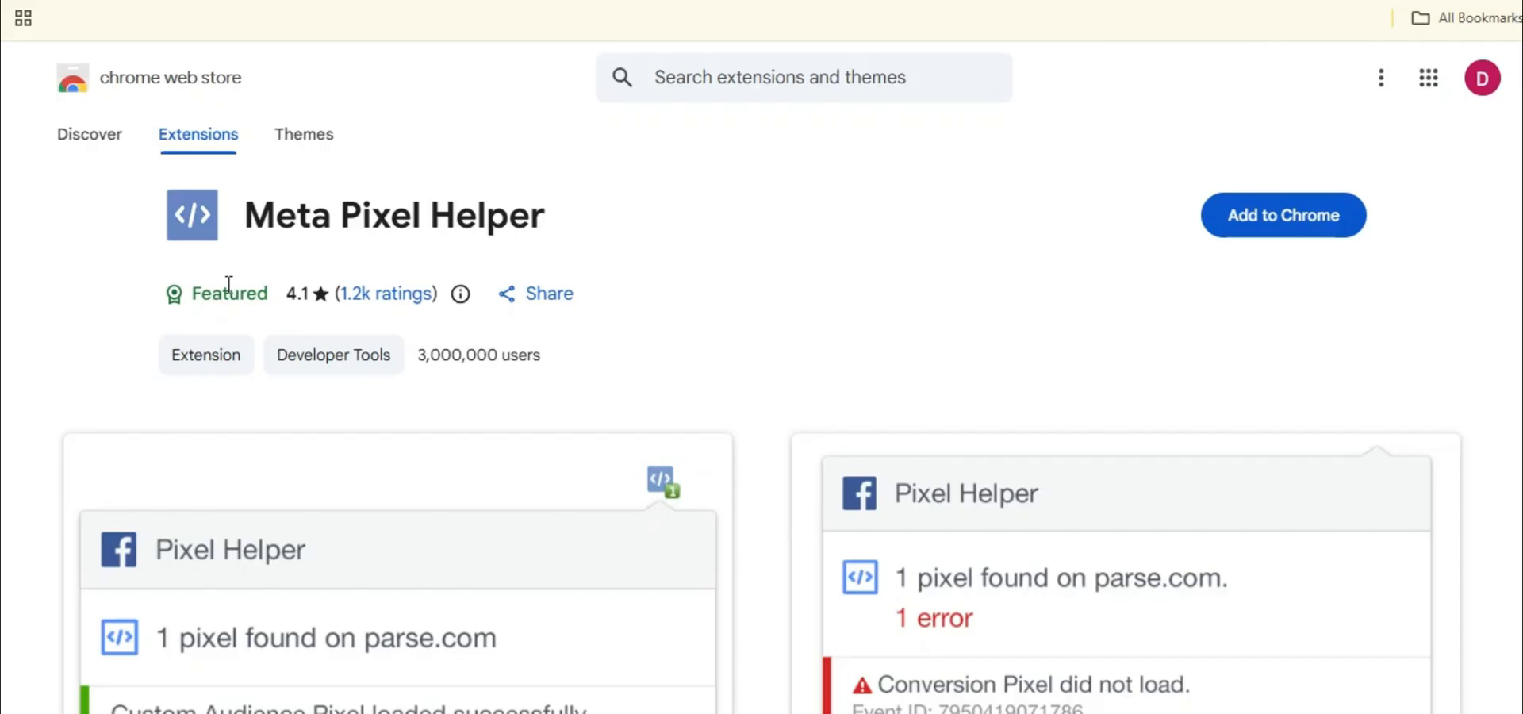
Add the Meta Pixel Helper extension to Chrome from the Chrome Web Store and open it.
drag(241, 217, 546, 230)
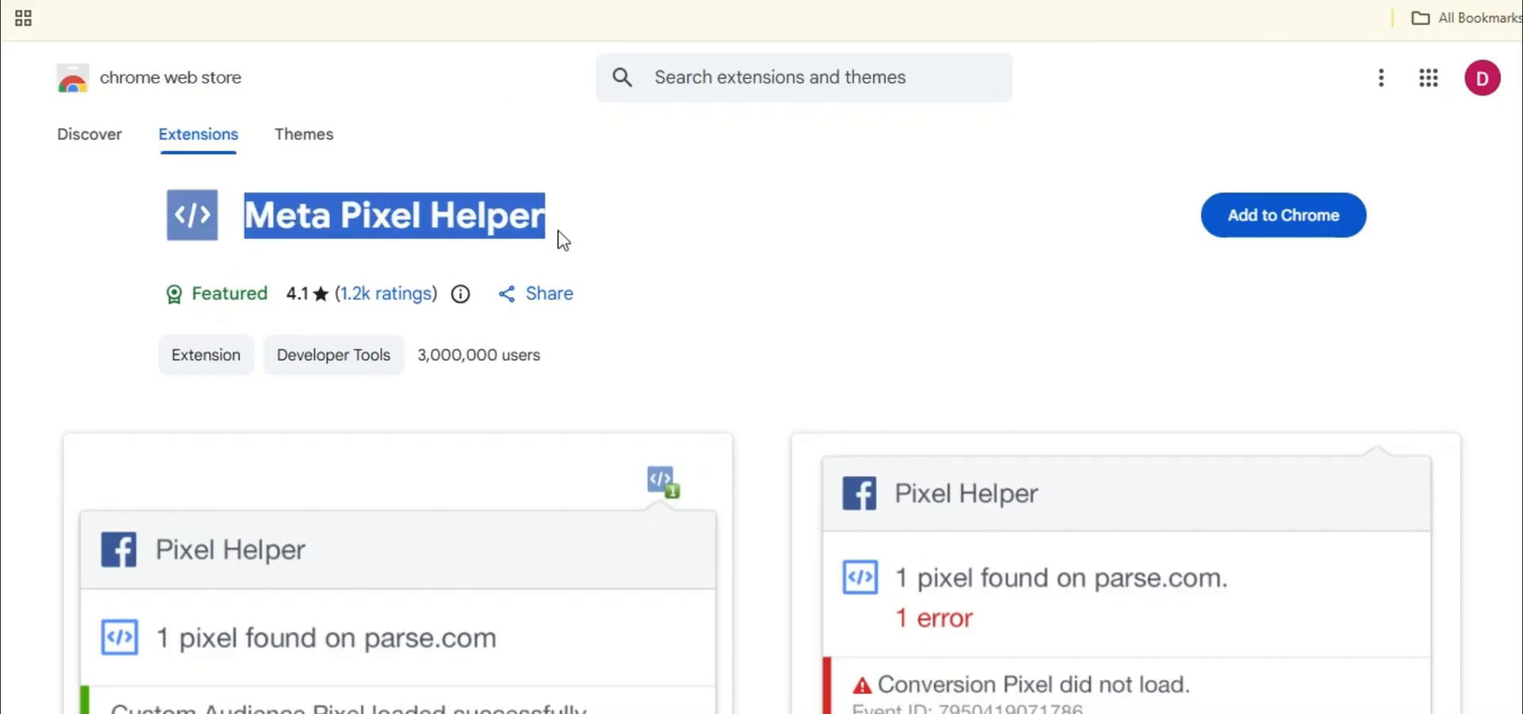
click(563, 240)
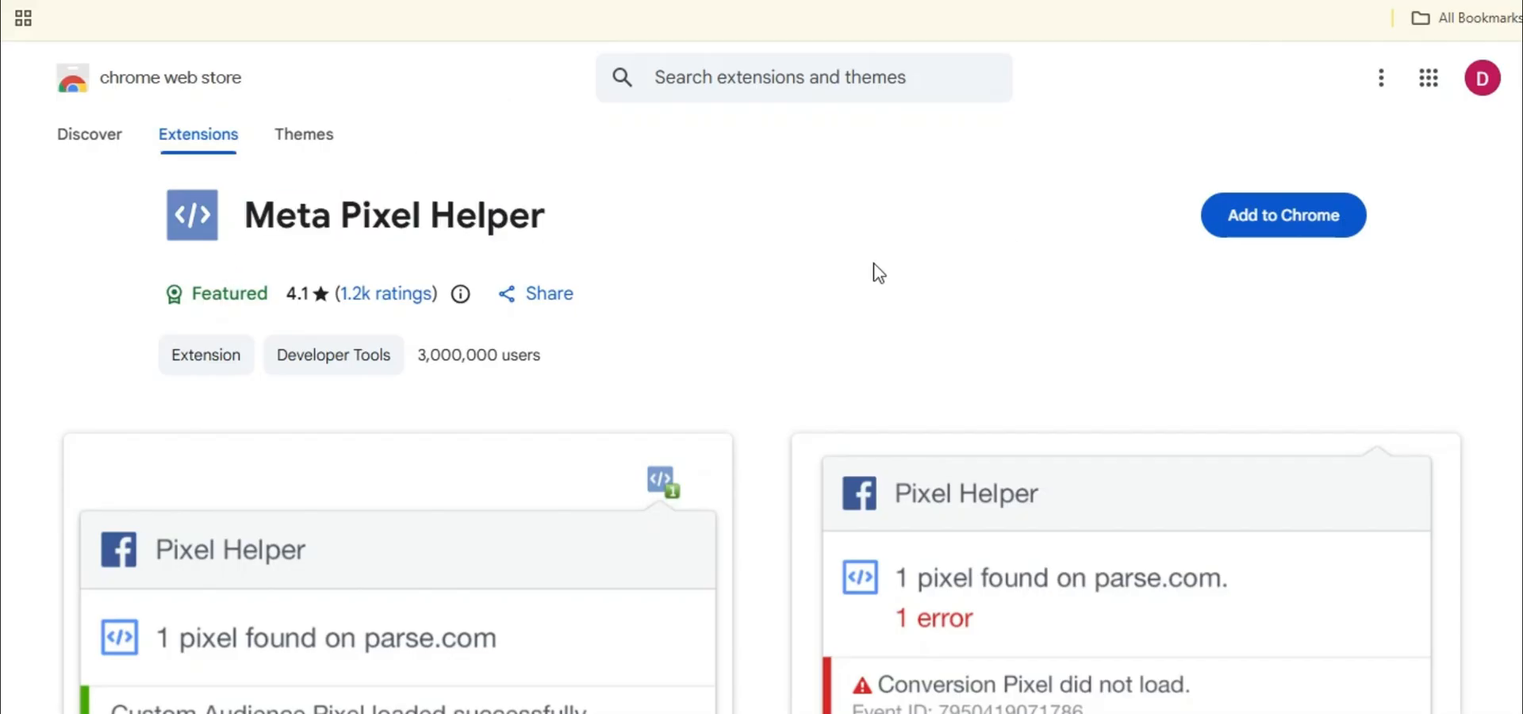
click(1274, 230)
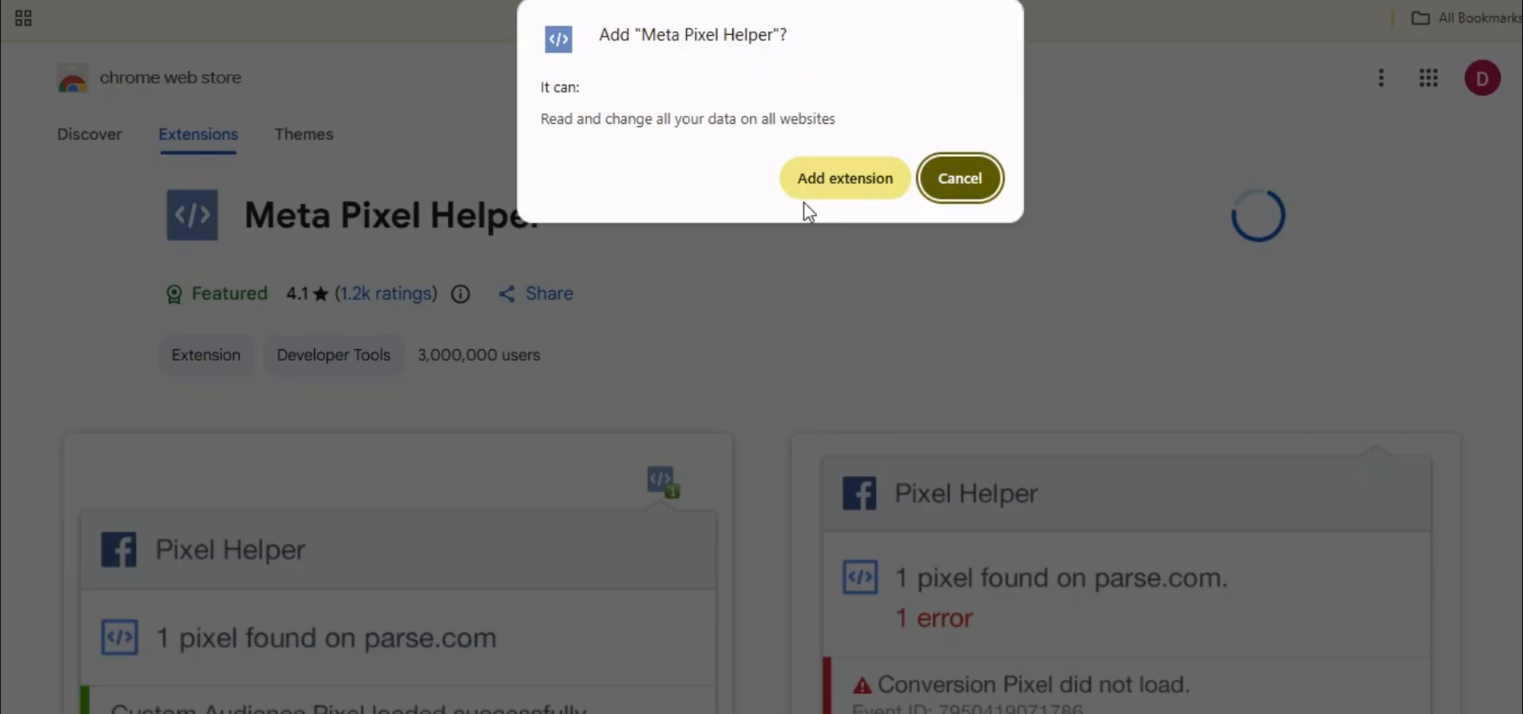
click(841, 178)
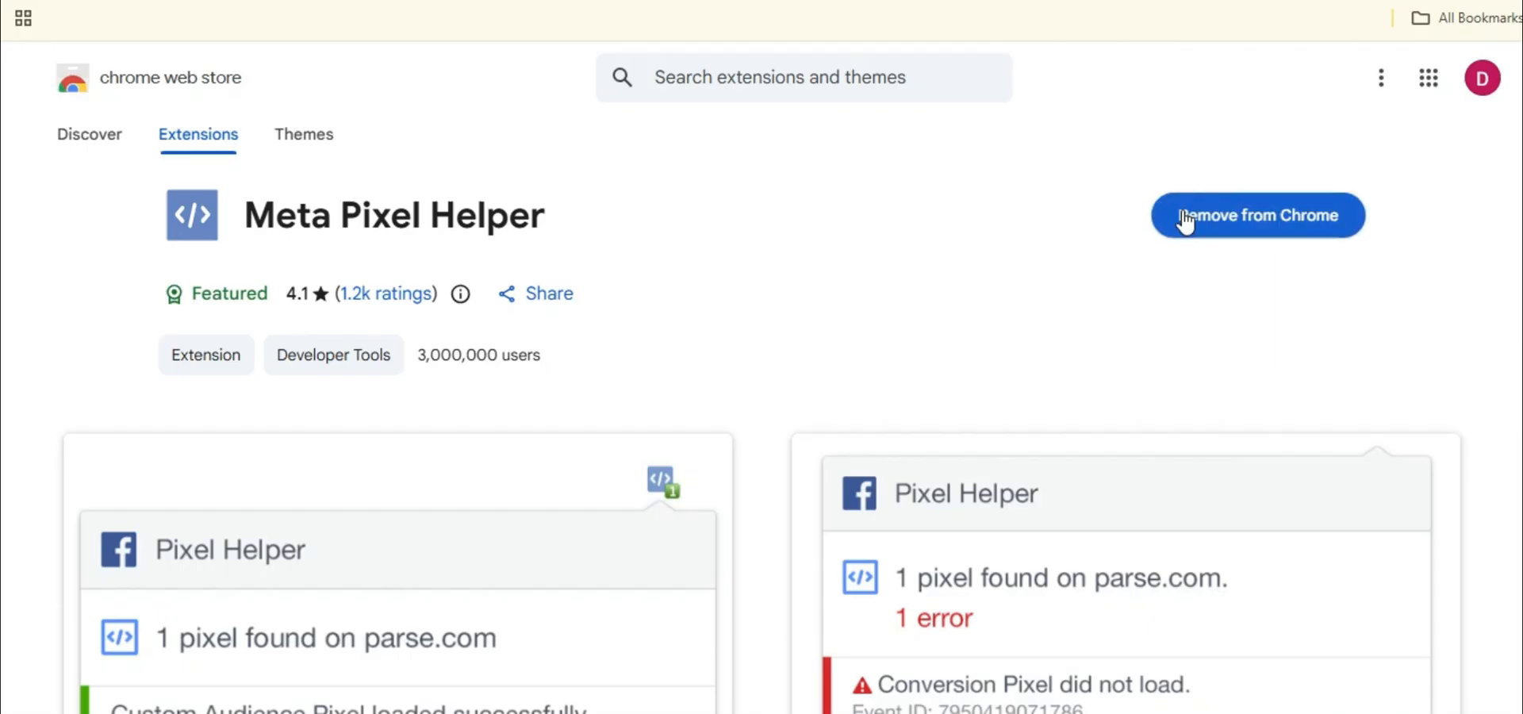
click(1373, 2)
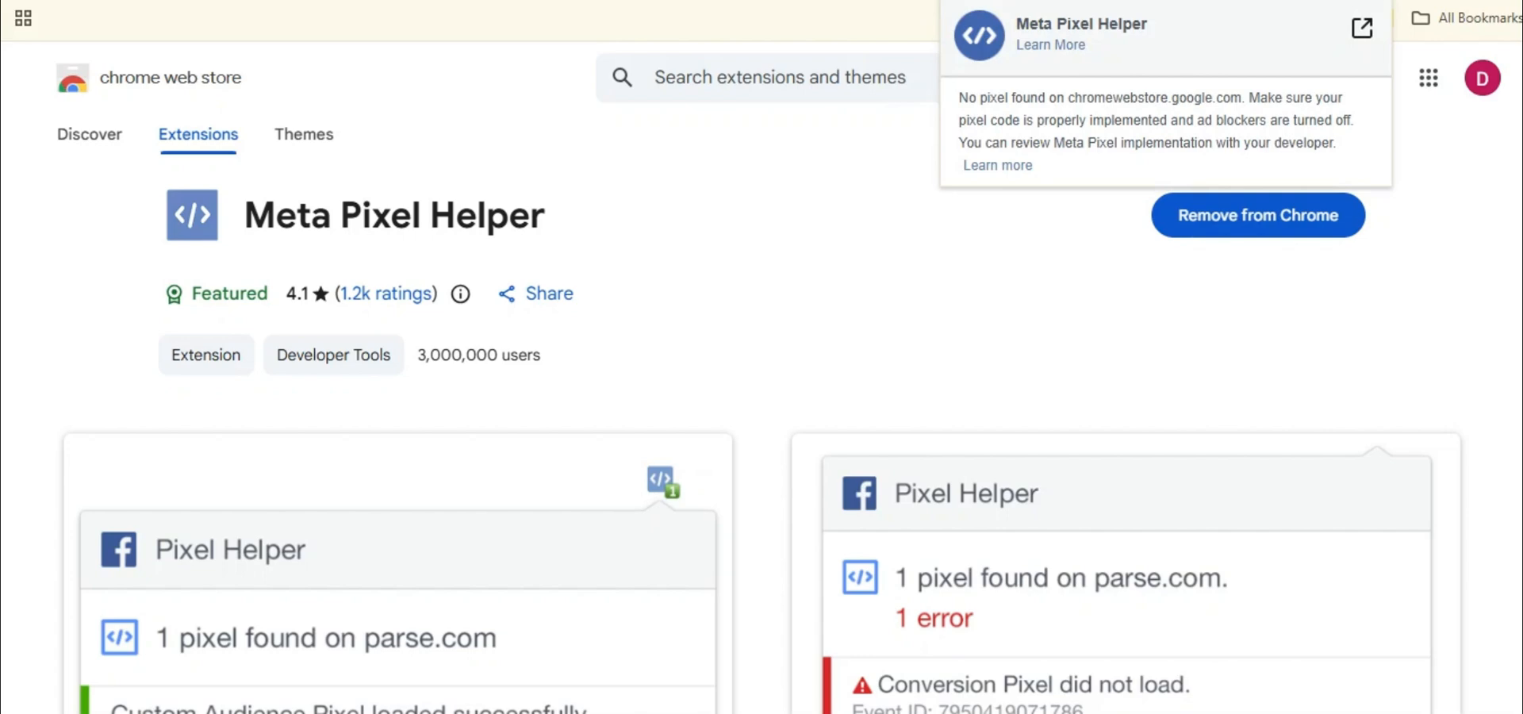
Open habibidealss.store in a new tab and pin the Meta Pixel Helper extension to the browser.
key(ctrl+t)
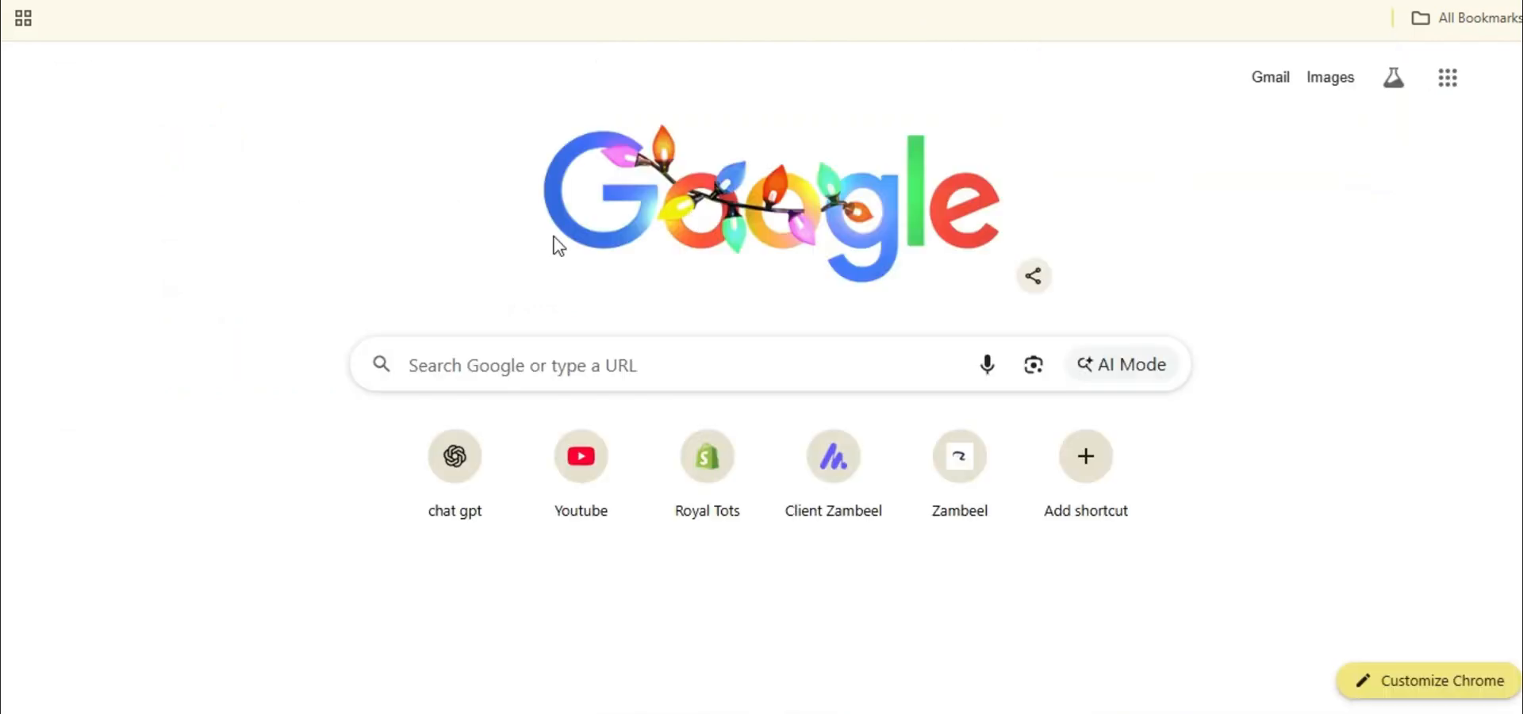
text(habibidealss.store)
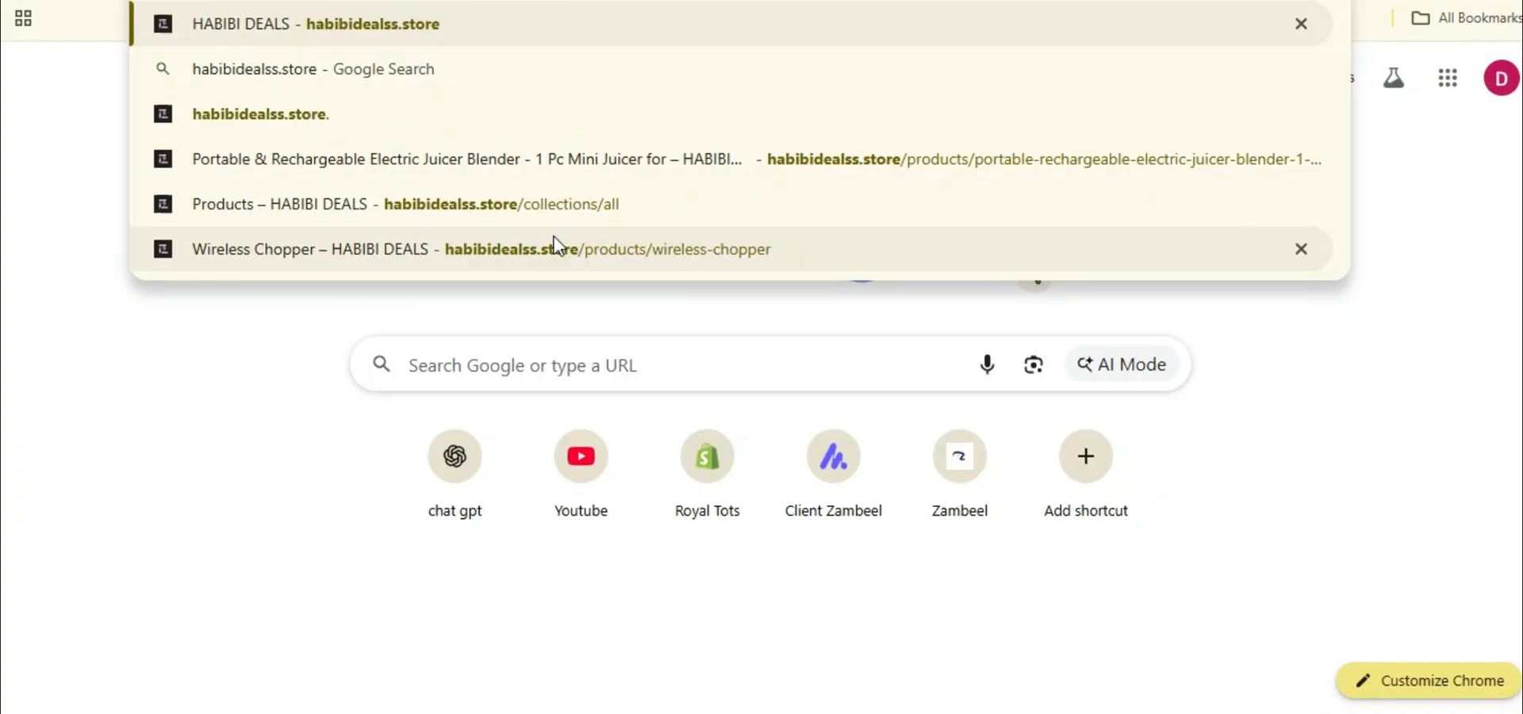
key(Return)
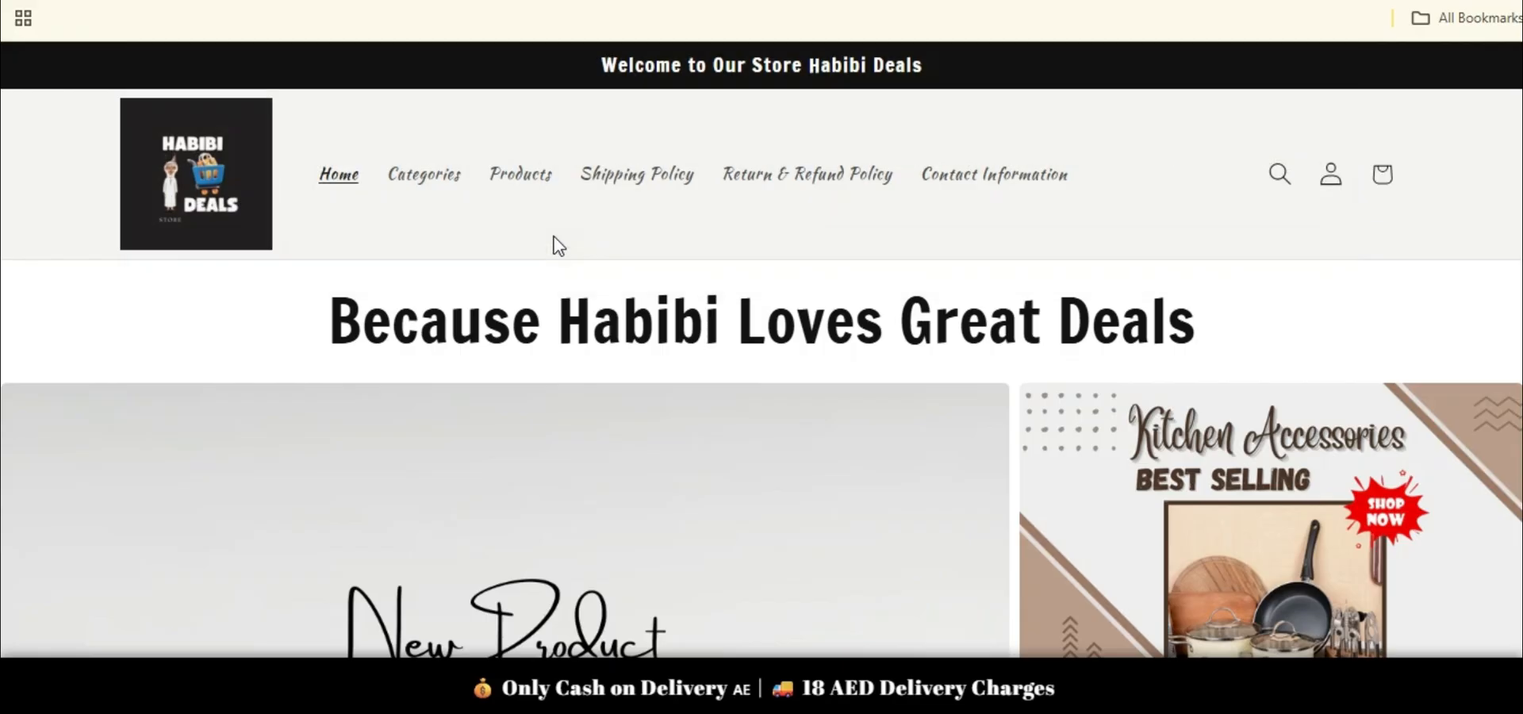
click(1428, 4)
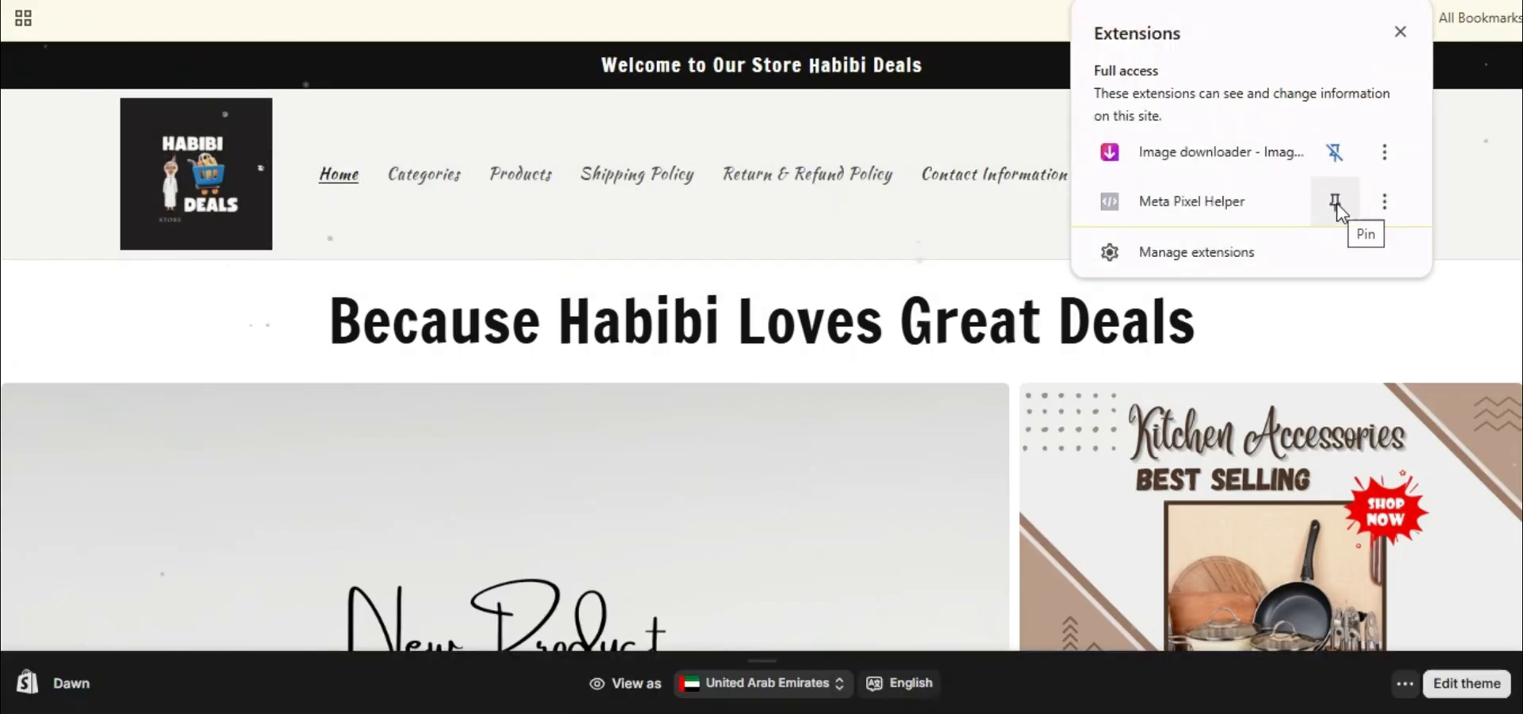
click(1335, 201)
click(1318, 298)
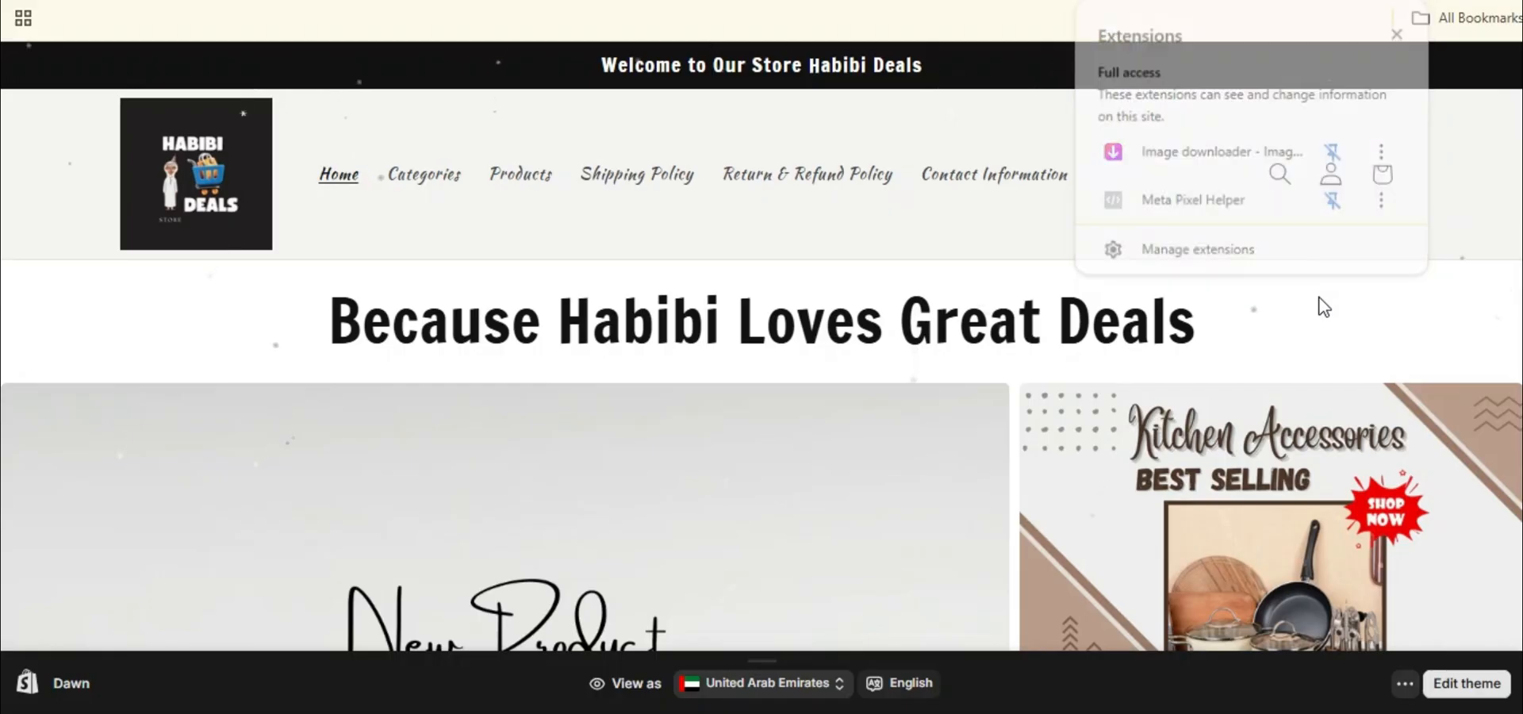
Check the store's home page for a pixel with Meta Pixel Helper and browse to Kitchen Essentials.
click(1370, 2)
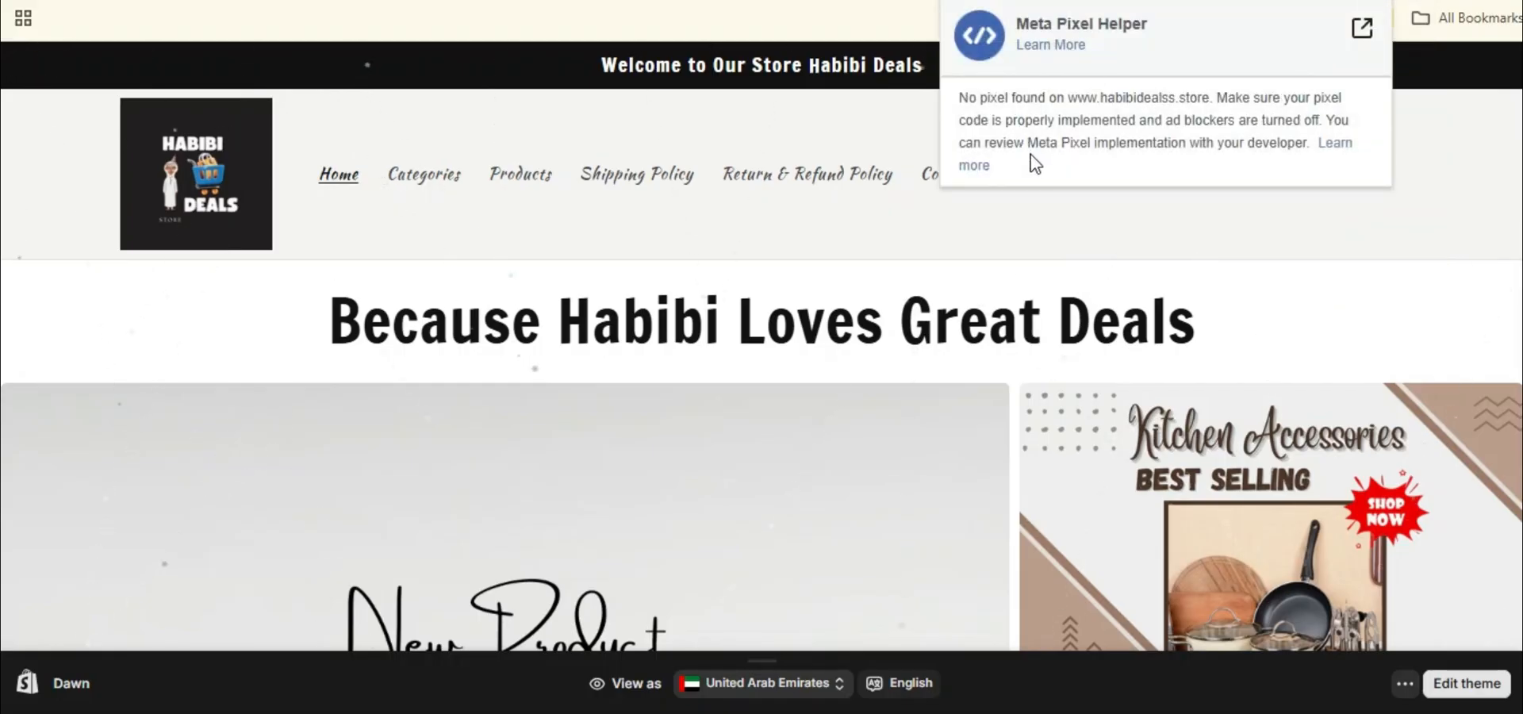
scroll(825, 306, down, 3)
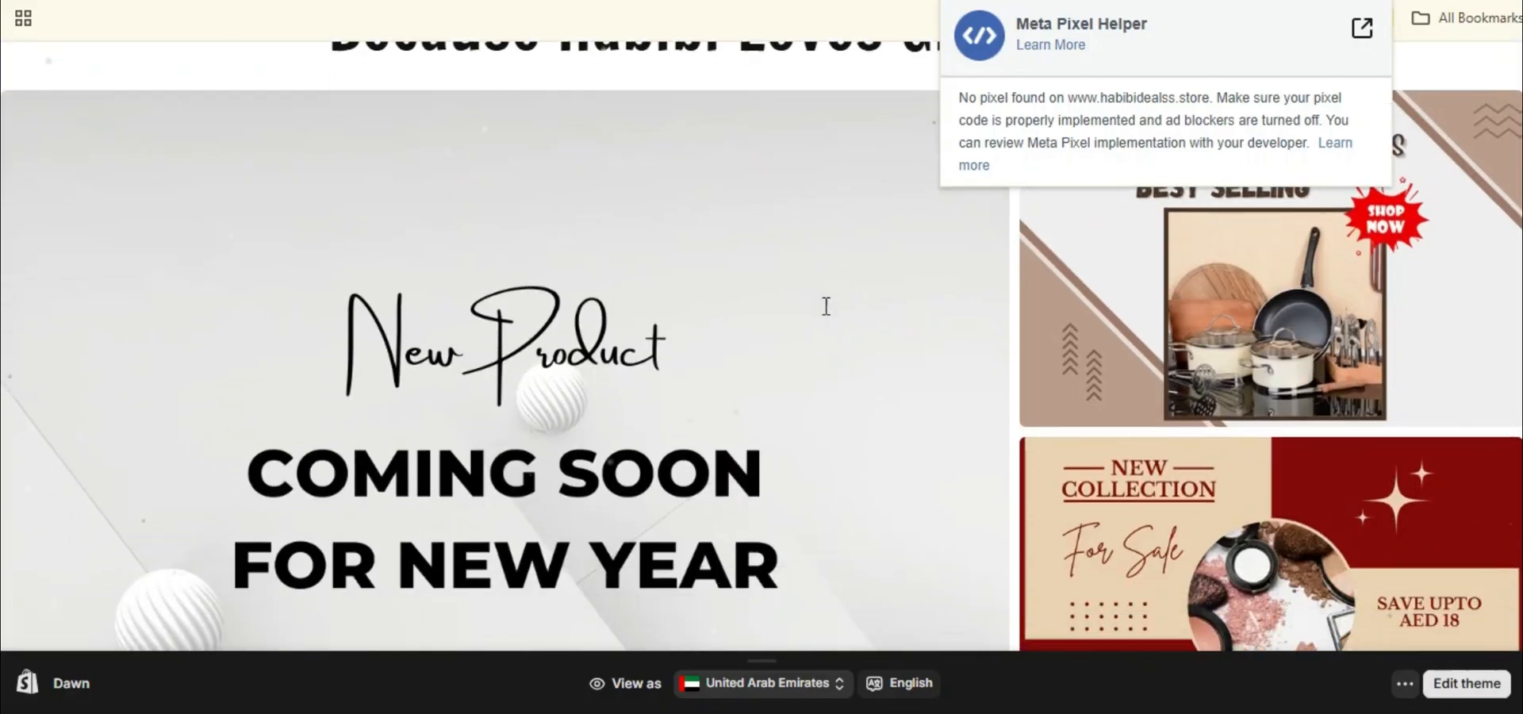
scroll(825, 306, up, 3)
scroll(826, 306, down, 20)
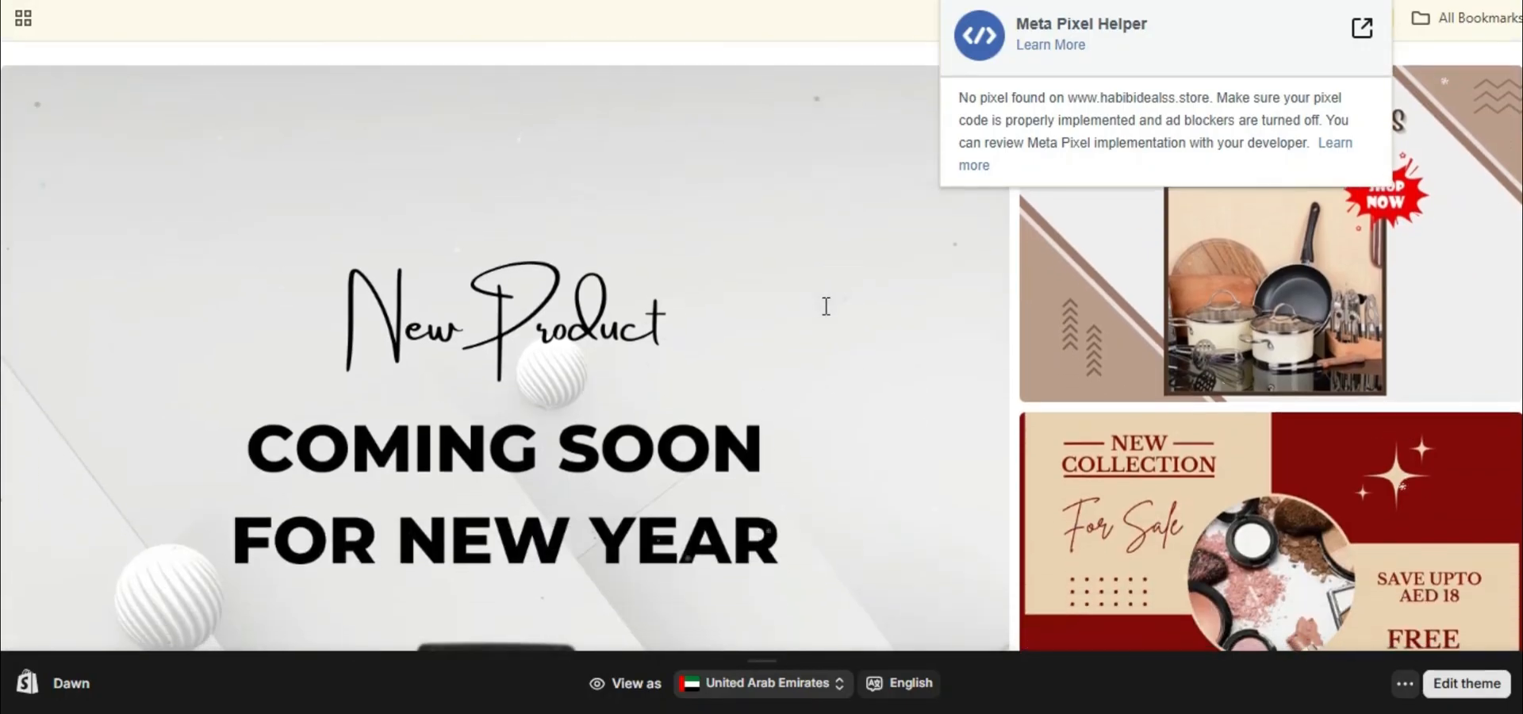
scroll(826, 306, up, 20)
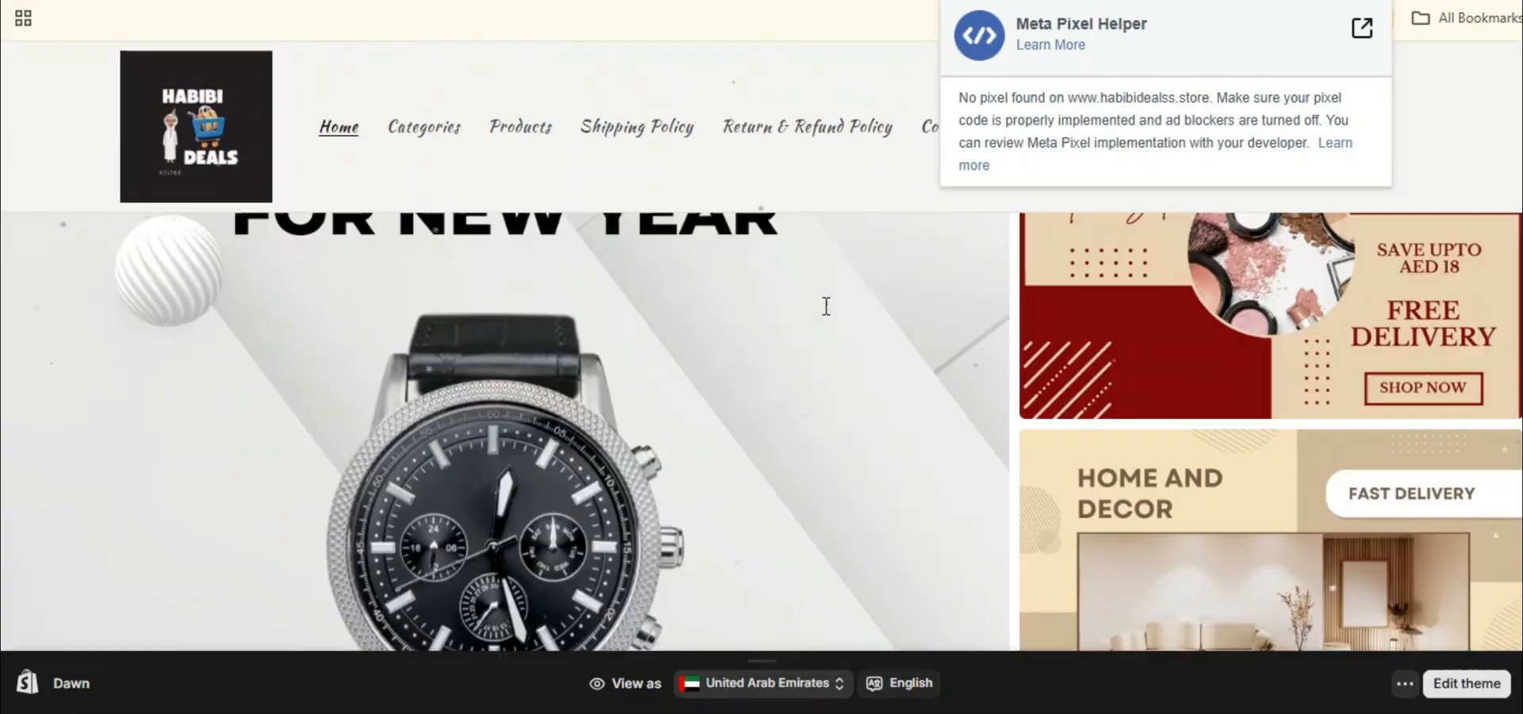
scroll(616, 471, down, 5)
scroll(616, 471, down, 5)
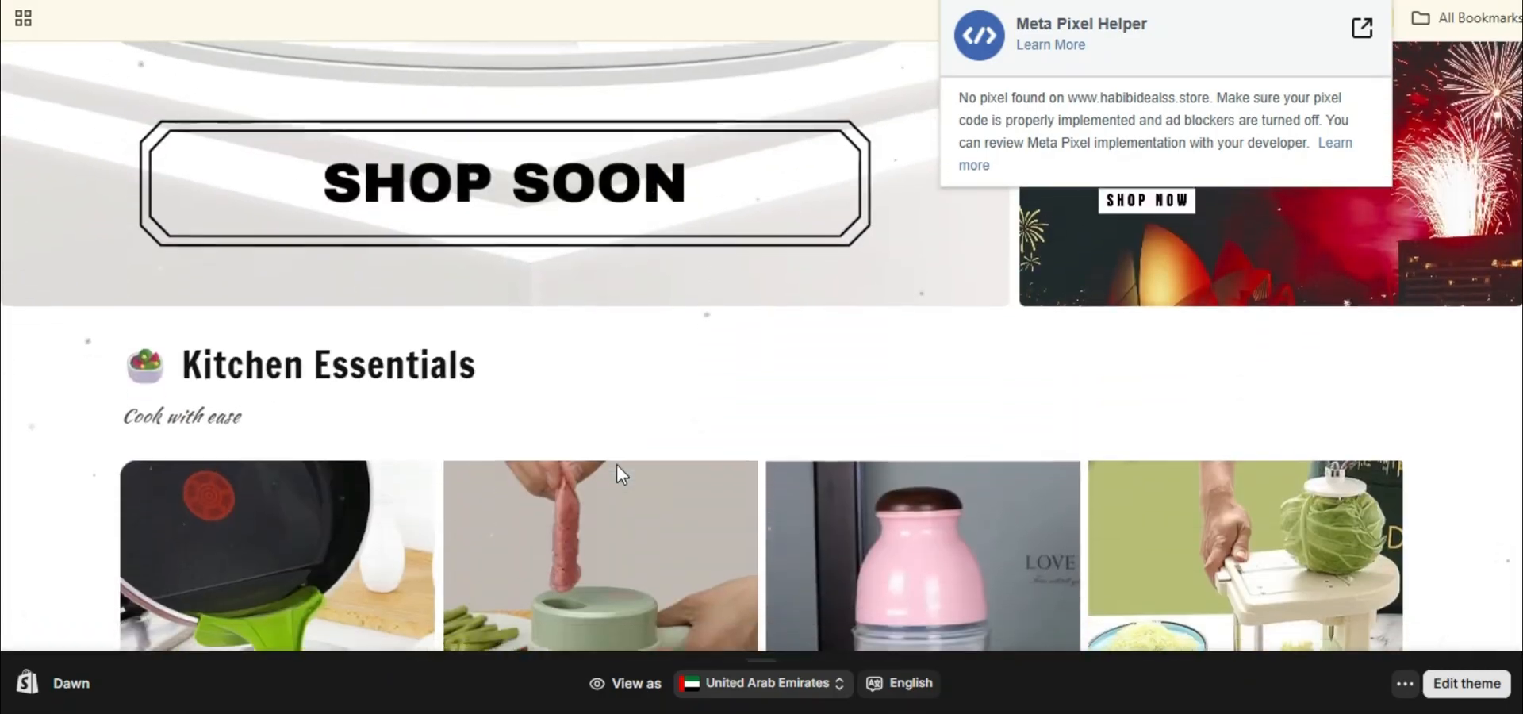
Open the Chef's Choice Tools product page and inspect its PageView event details in Meta Pixel Helper.
click(313, 568)
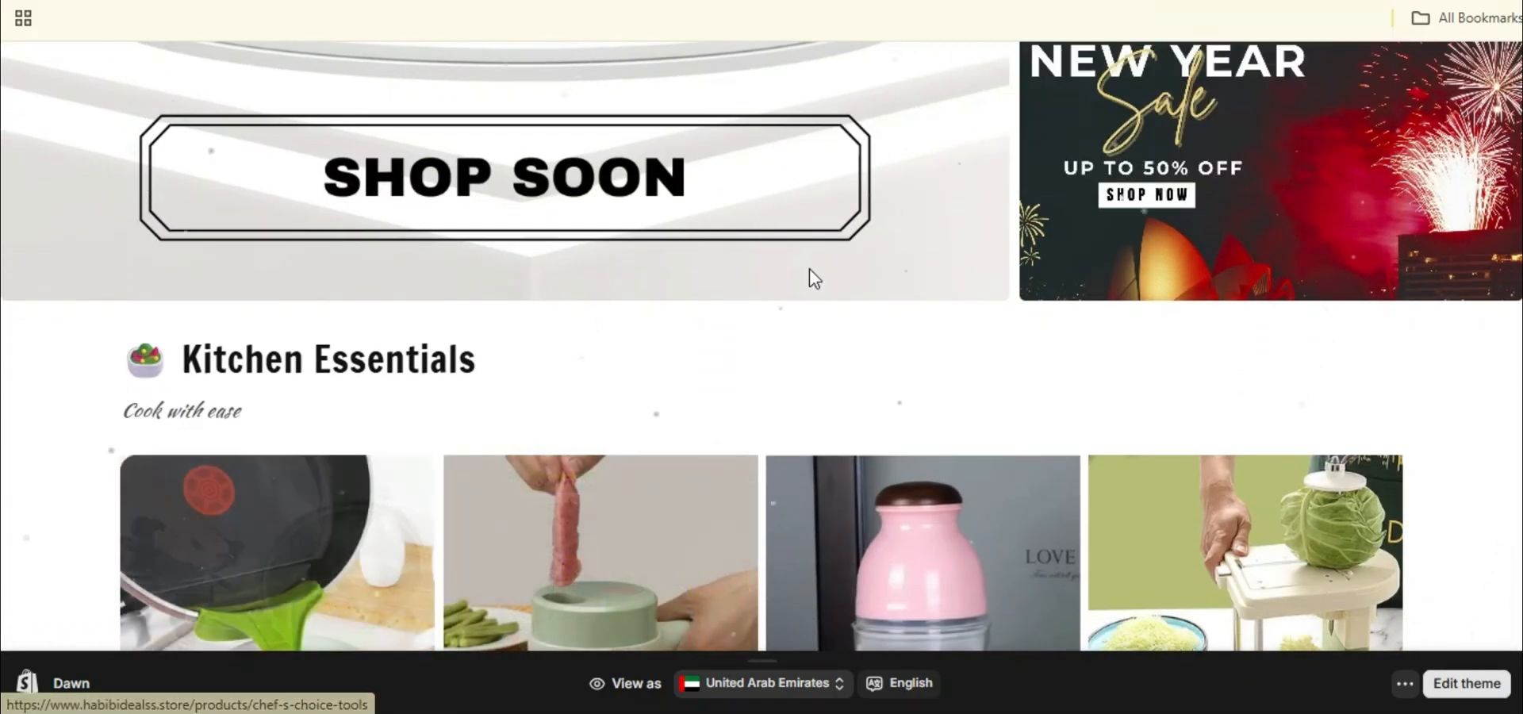
click(1384, 2)
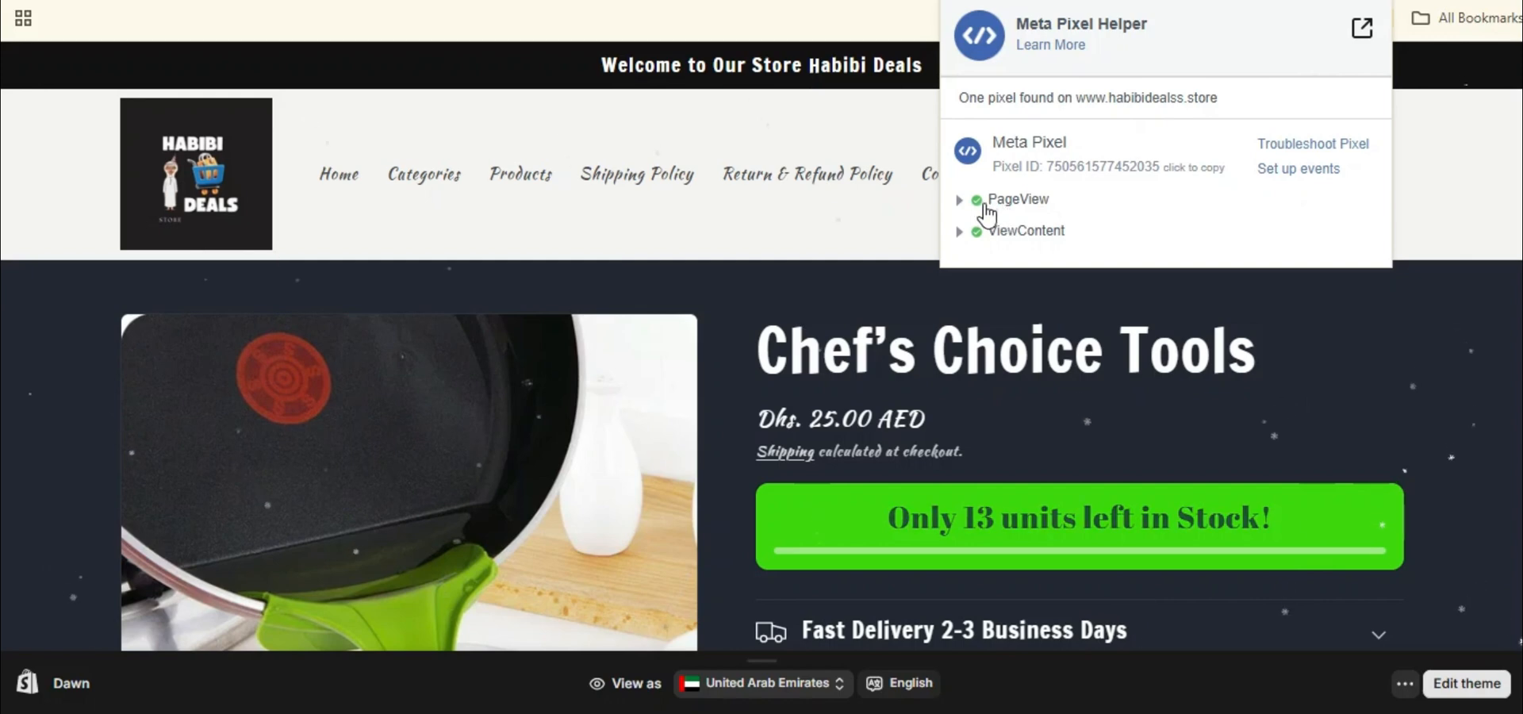
drag(986, 200, 1061, 206)
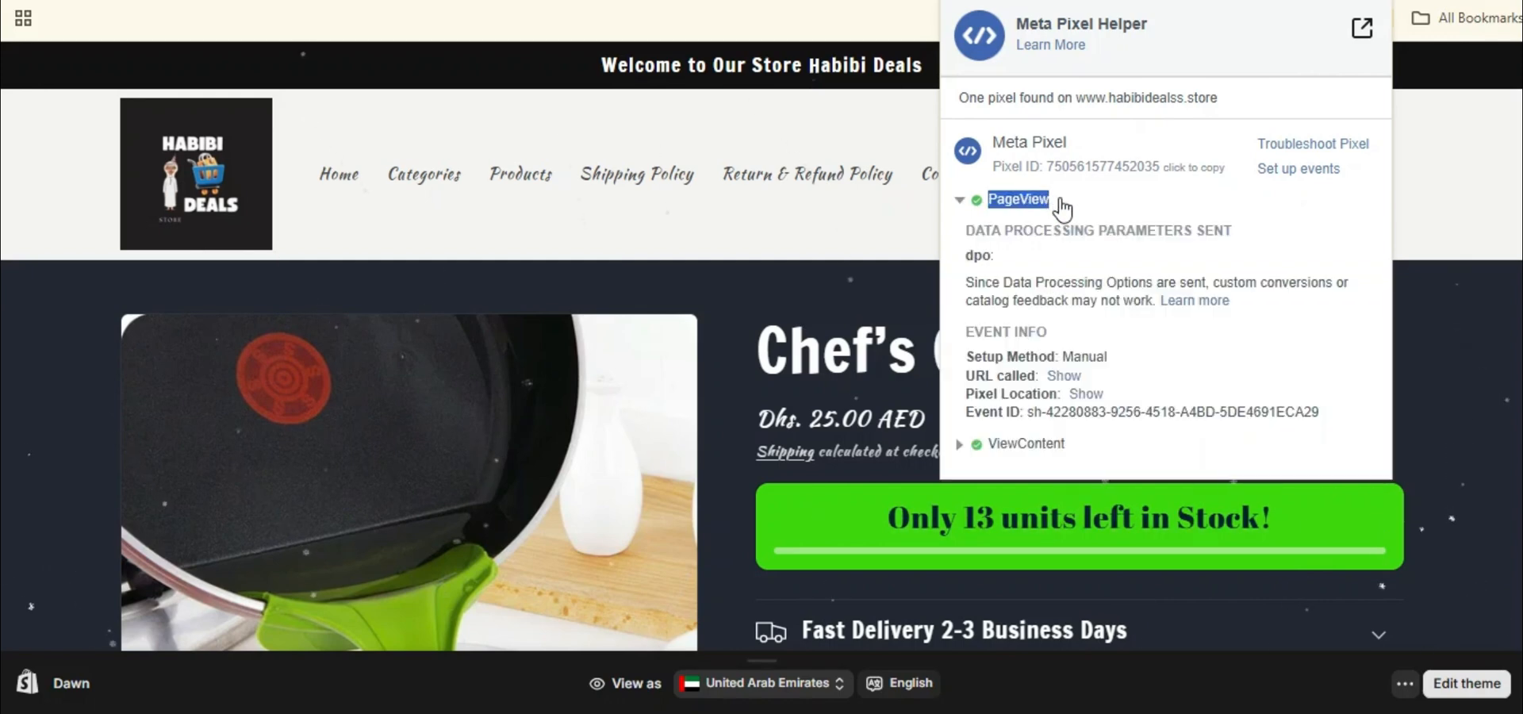
click(959, 200)
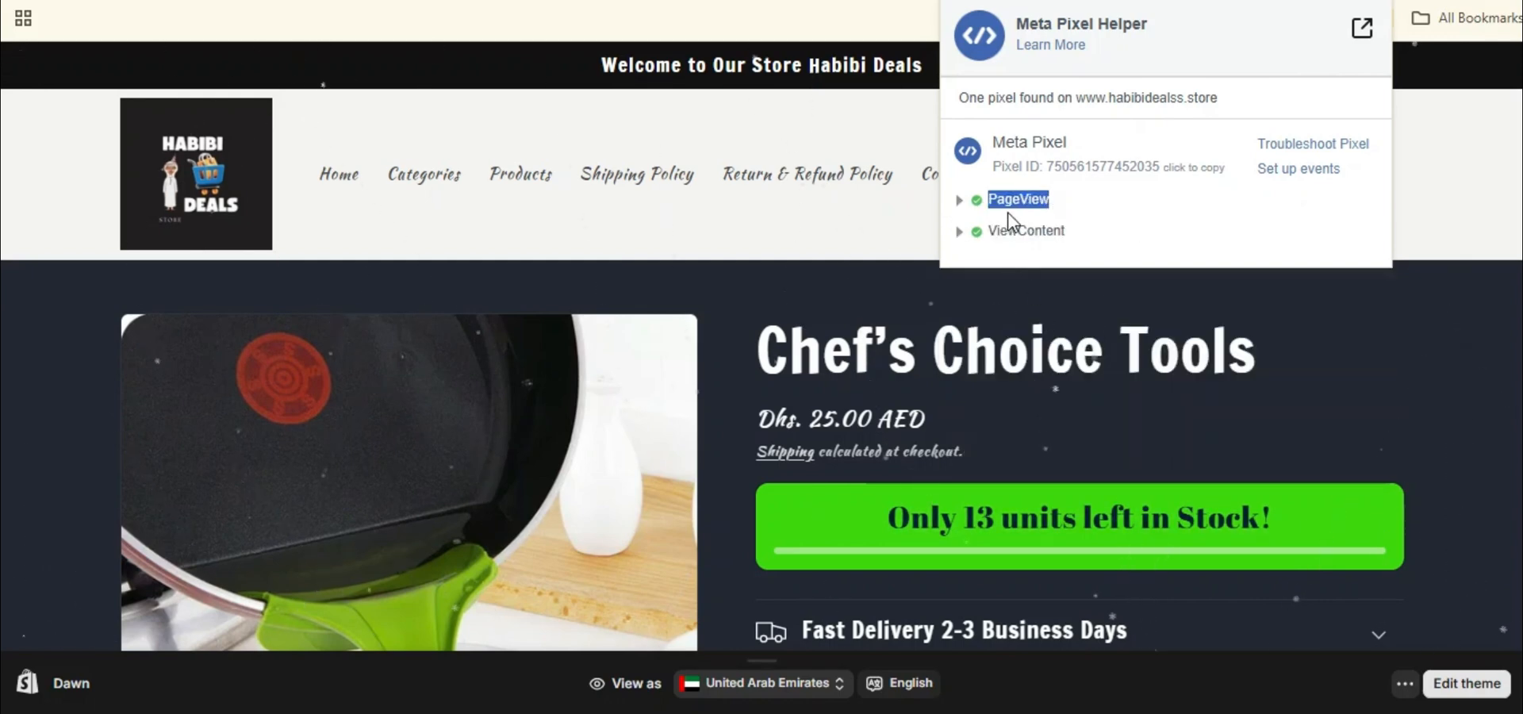
Add Chef's Choice Tools to the cart and check the fired pixel events in Meta Pixel Helper.
scroll(933, 404, down, 3)
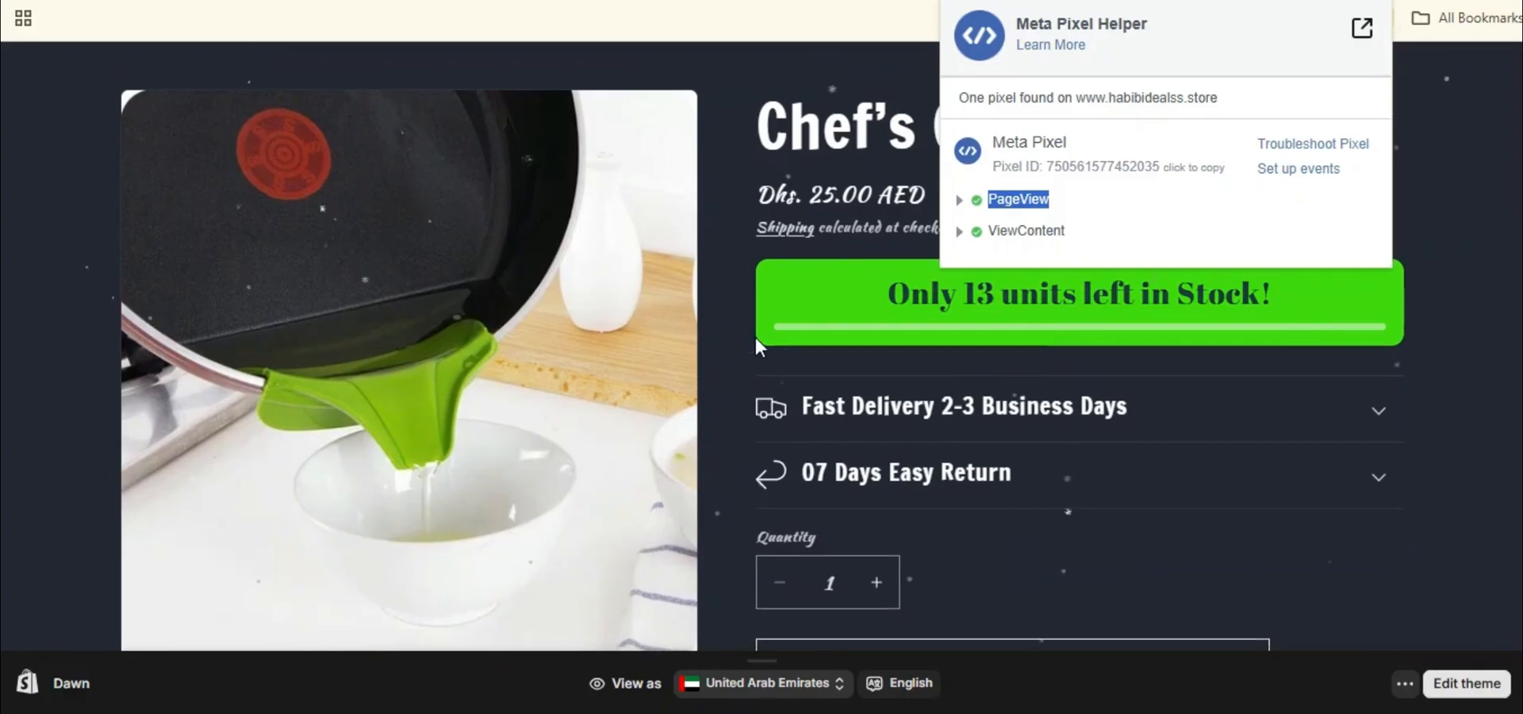
scroll(932, 404, down, 3)
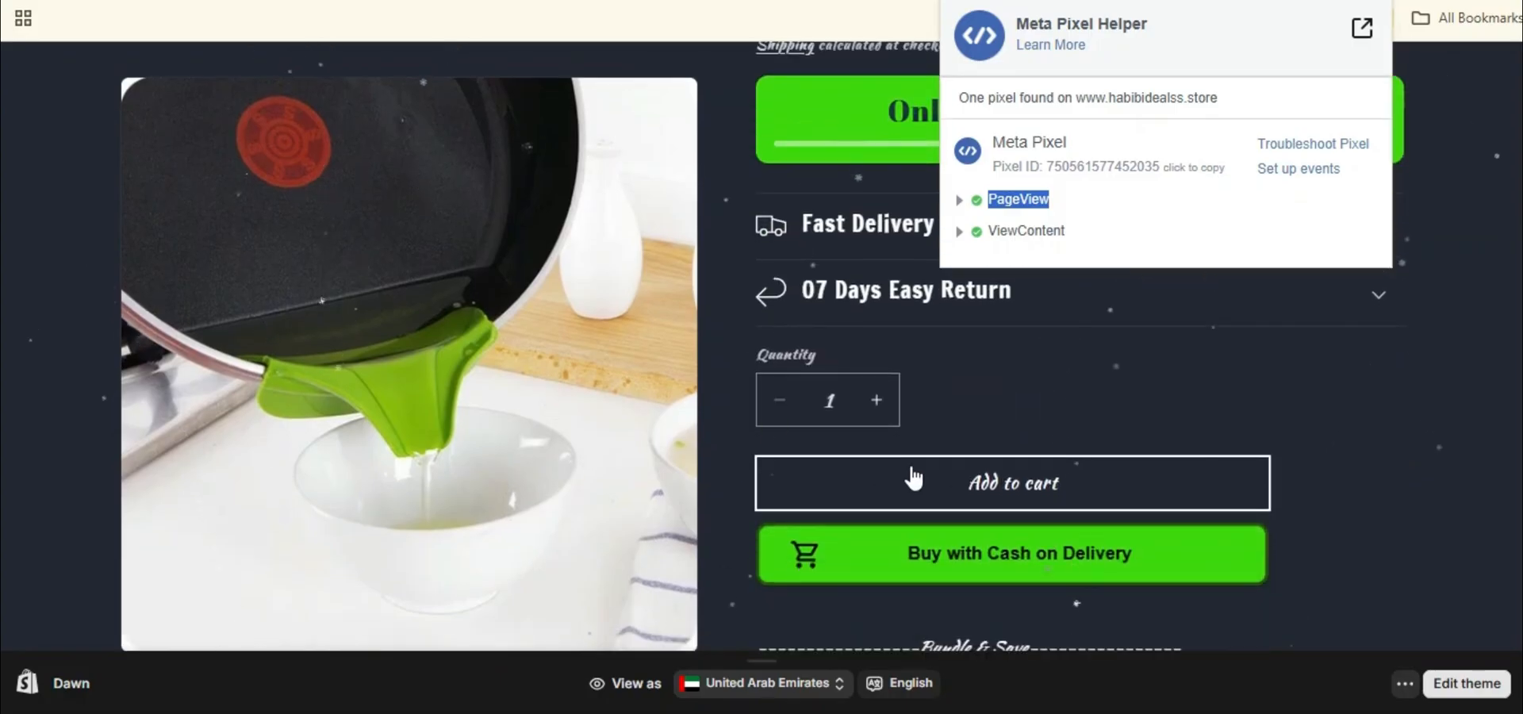
click(960, 476)
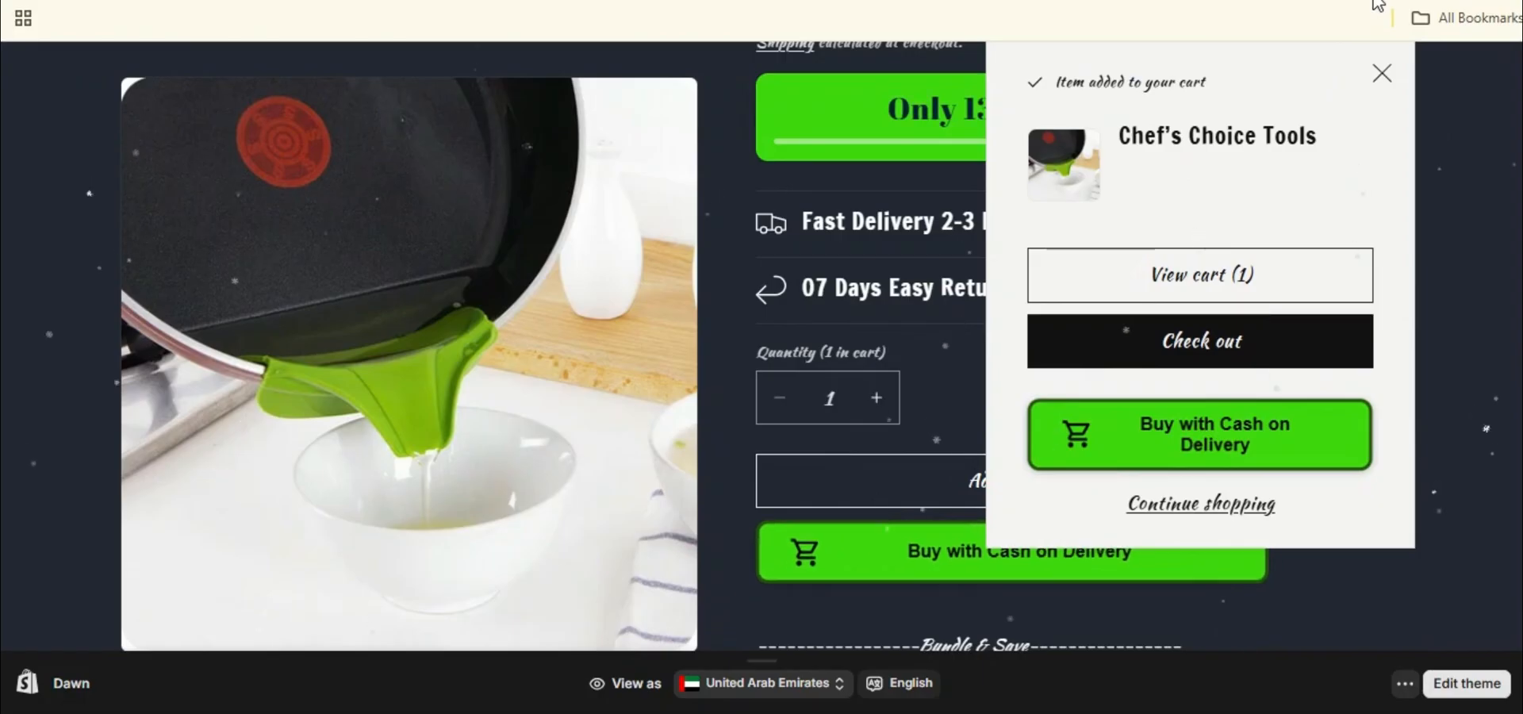
click(1378, 7)
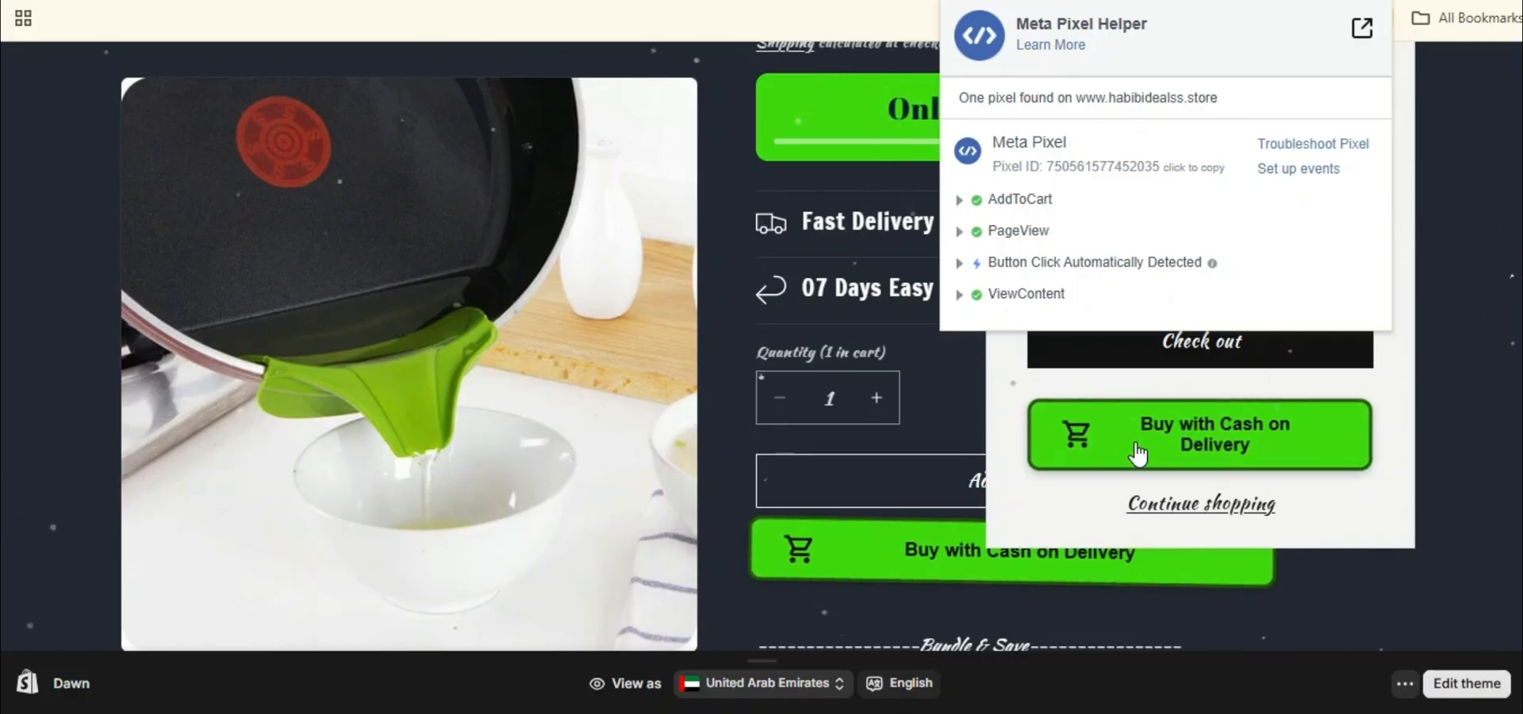
Open the Cash on Delivery order form from the cart pop-up and check the fired pixel events in Meta Pixel Helper.
click(1353, 482)
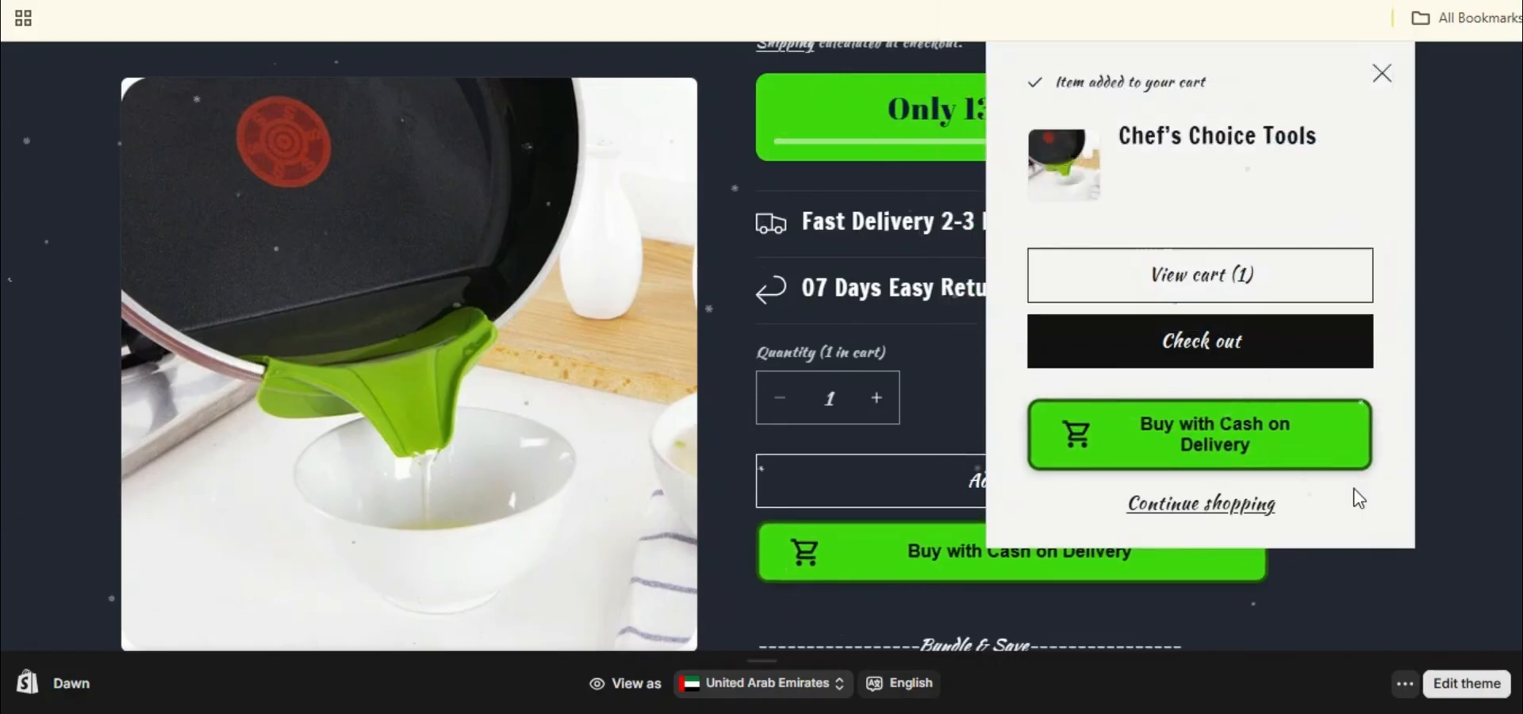
click(1234, 449)
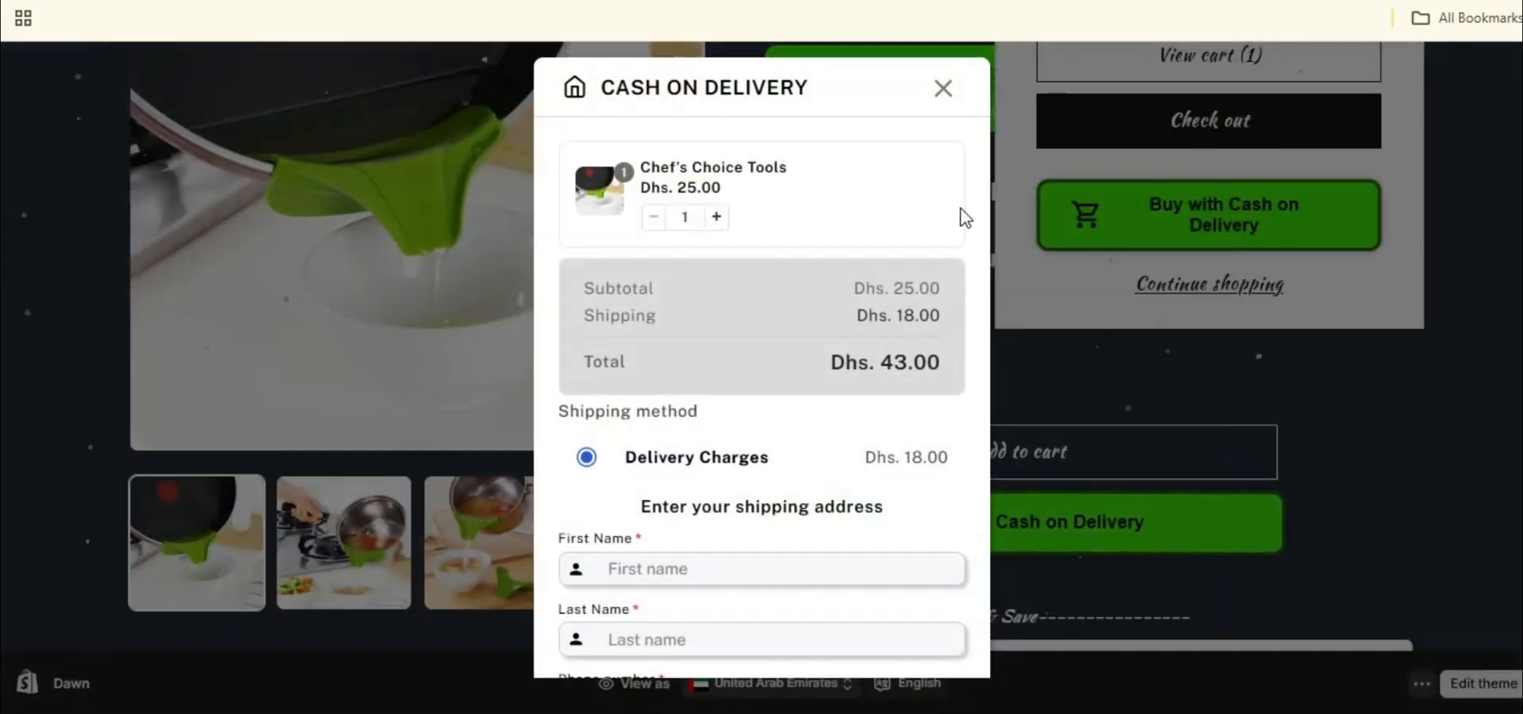
click(1376, 2)
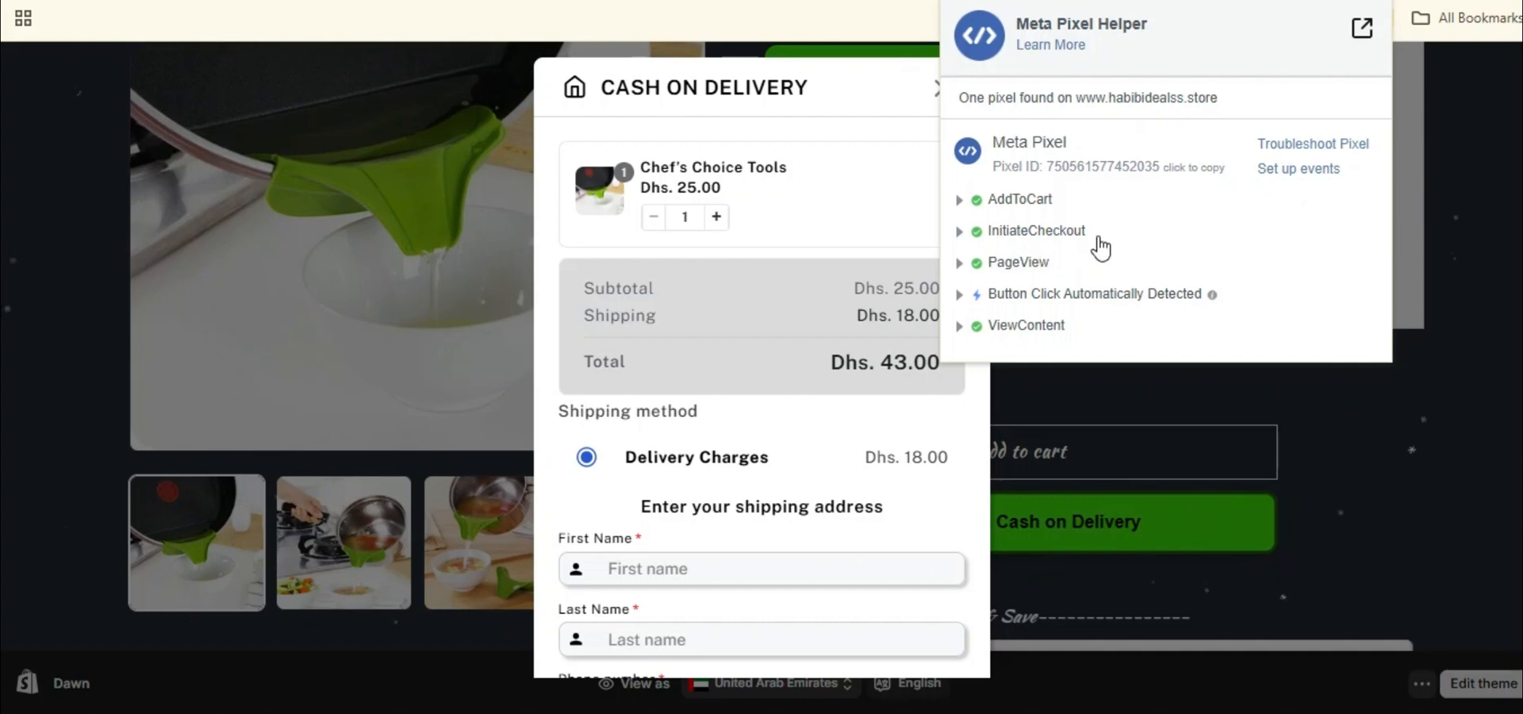
Fill the order form's shipping details from the browser's saved address and check the pixel events again in Meta Pixel Helper.
scroll(844, 425, down, 2)
scroll(844, 425, down, 2)
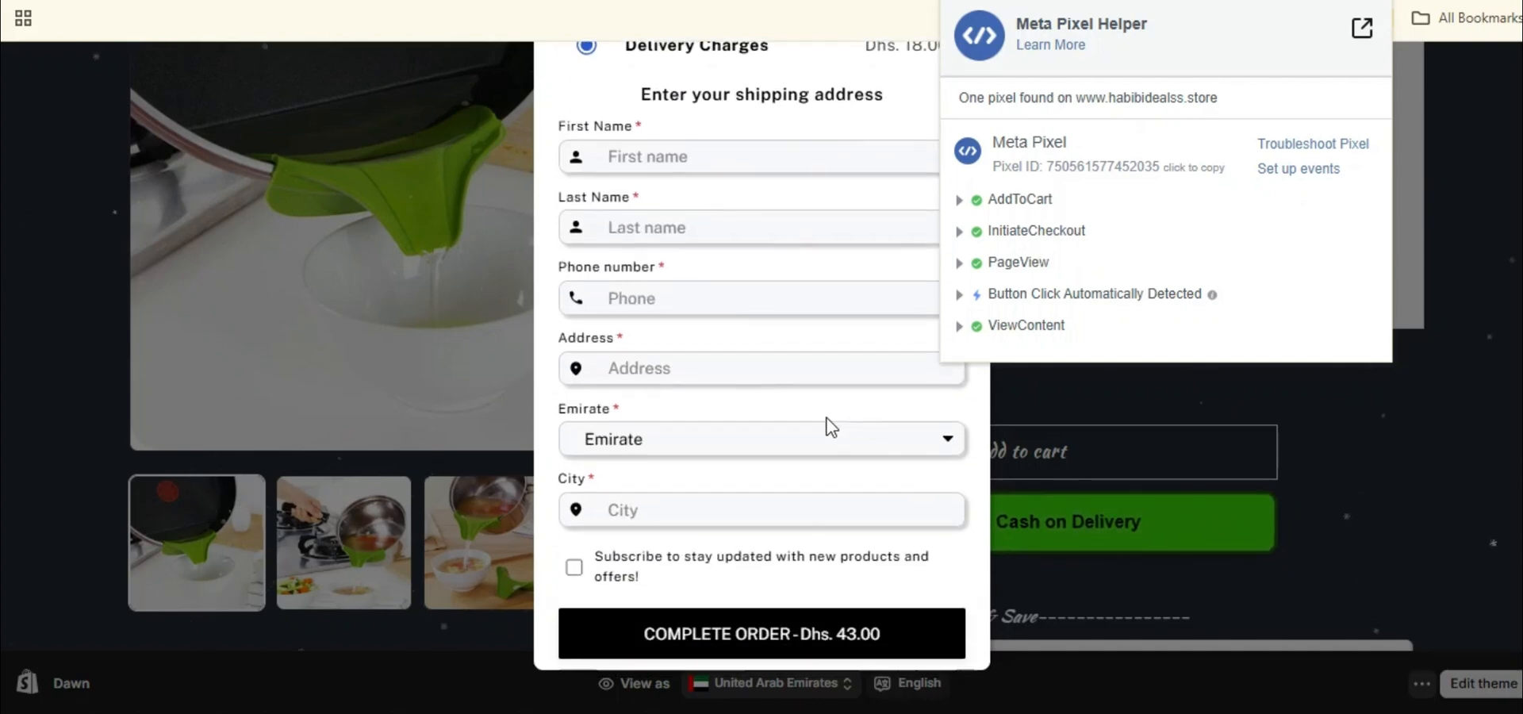
click(674, 155)
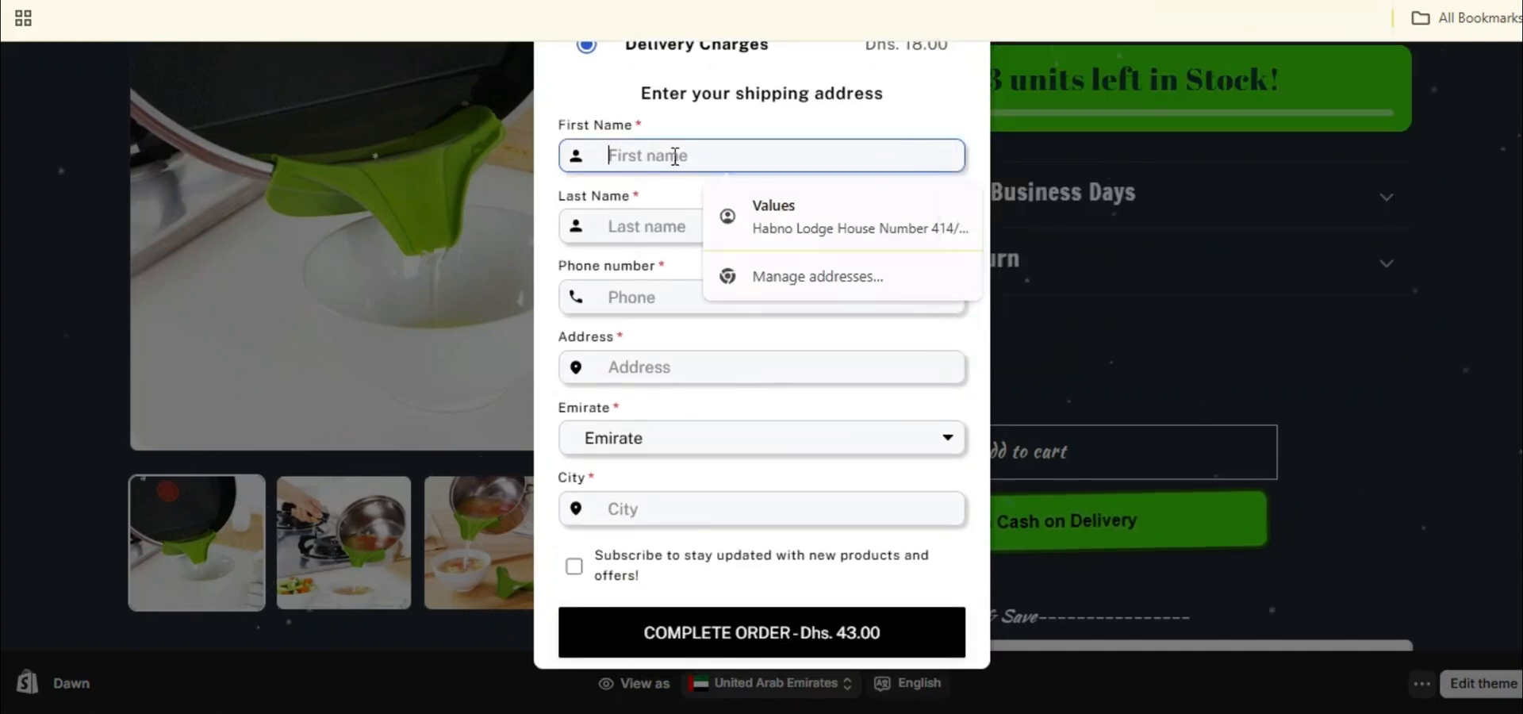
click(785, 217)
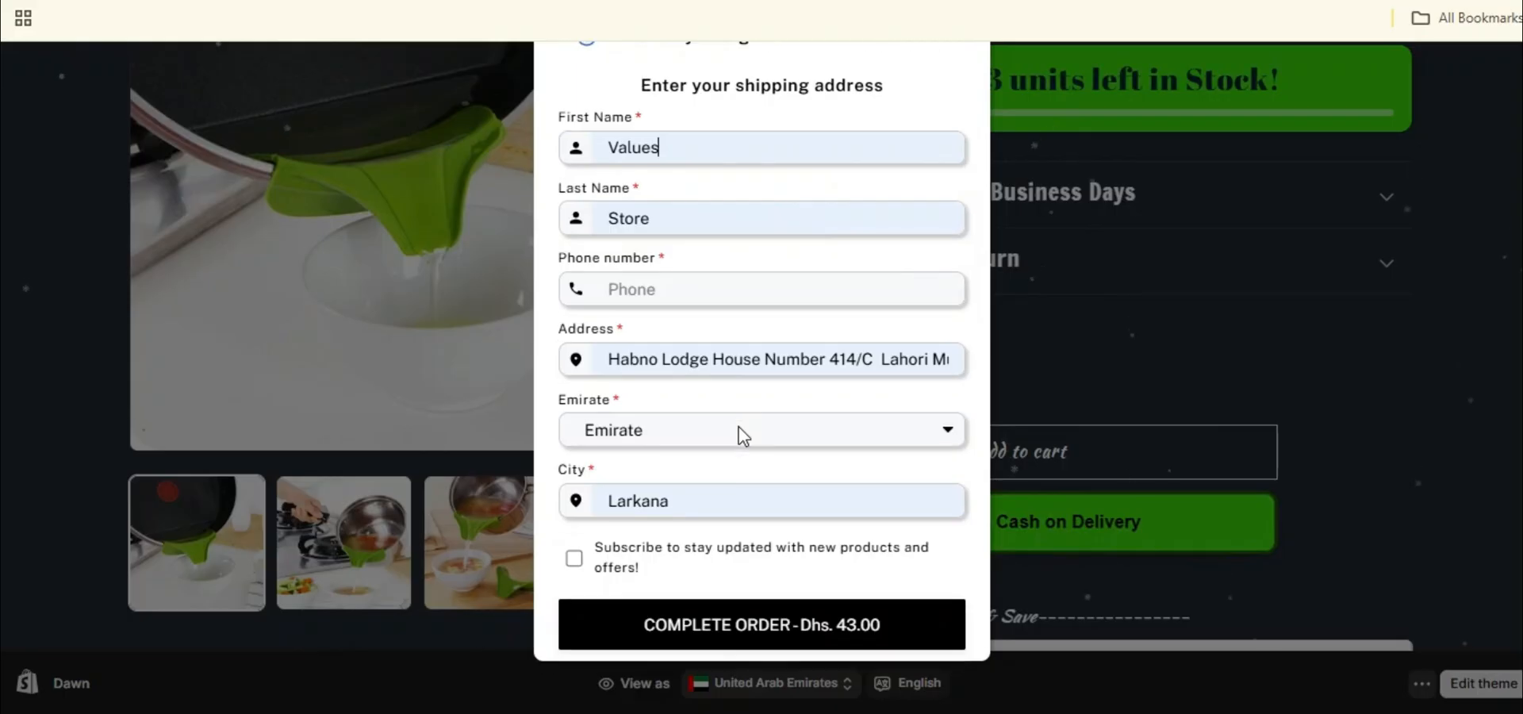
click(1379, 1)
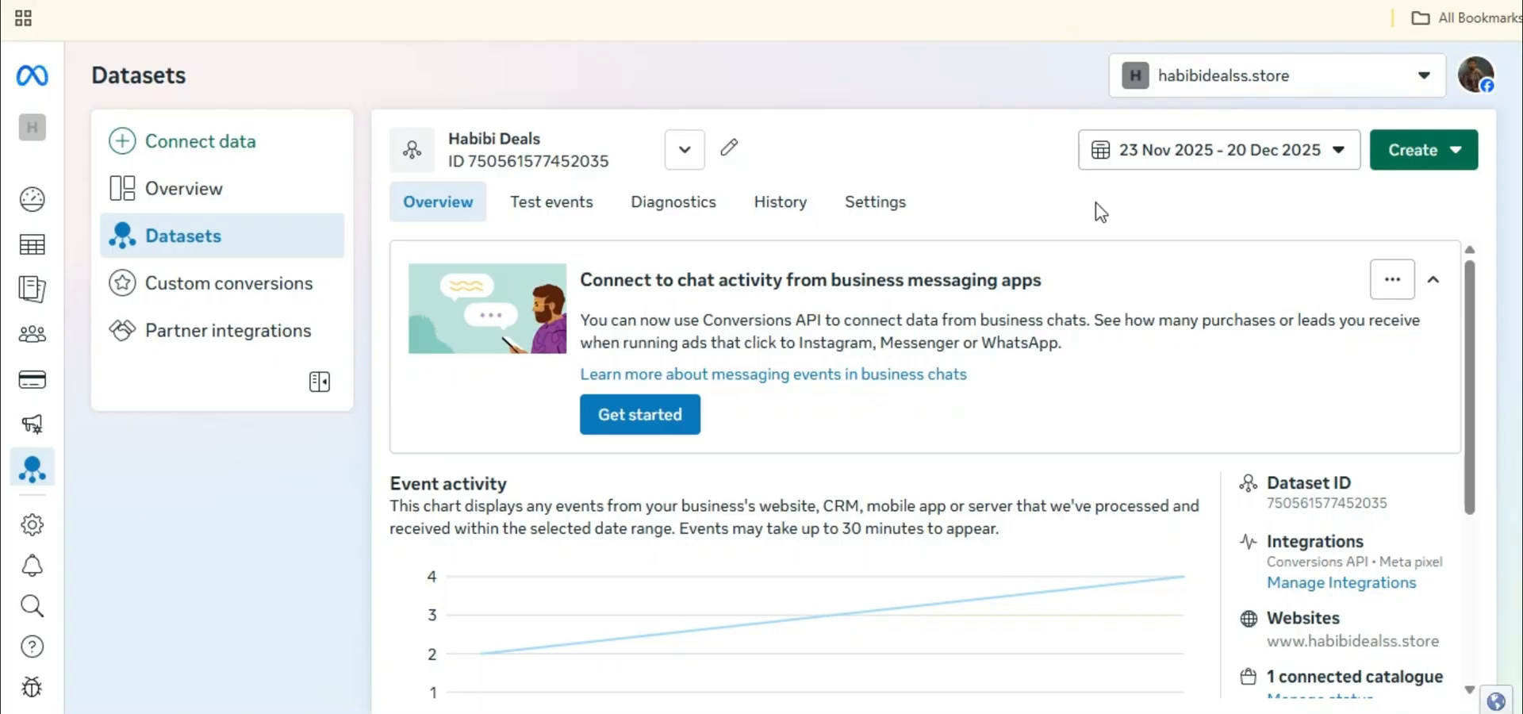
Check Meta Pixel Helper on the Habibi Deals dataset page in Meta Events Manager and review the dataset's Conversions API and Meta pixel integrations.
click(1368, 2)
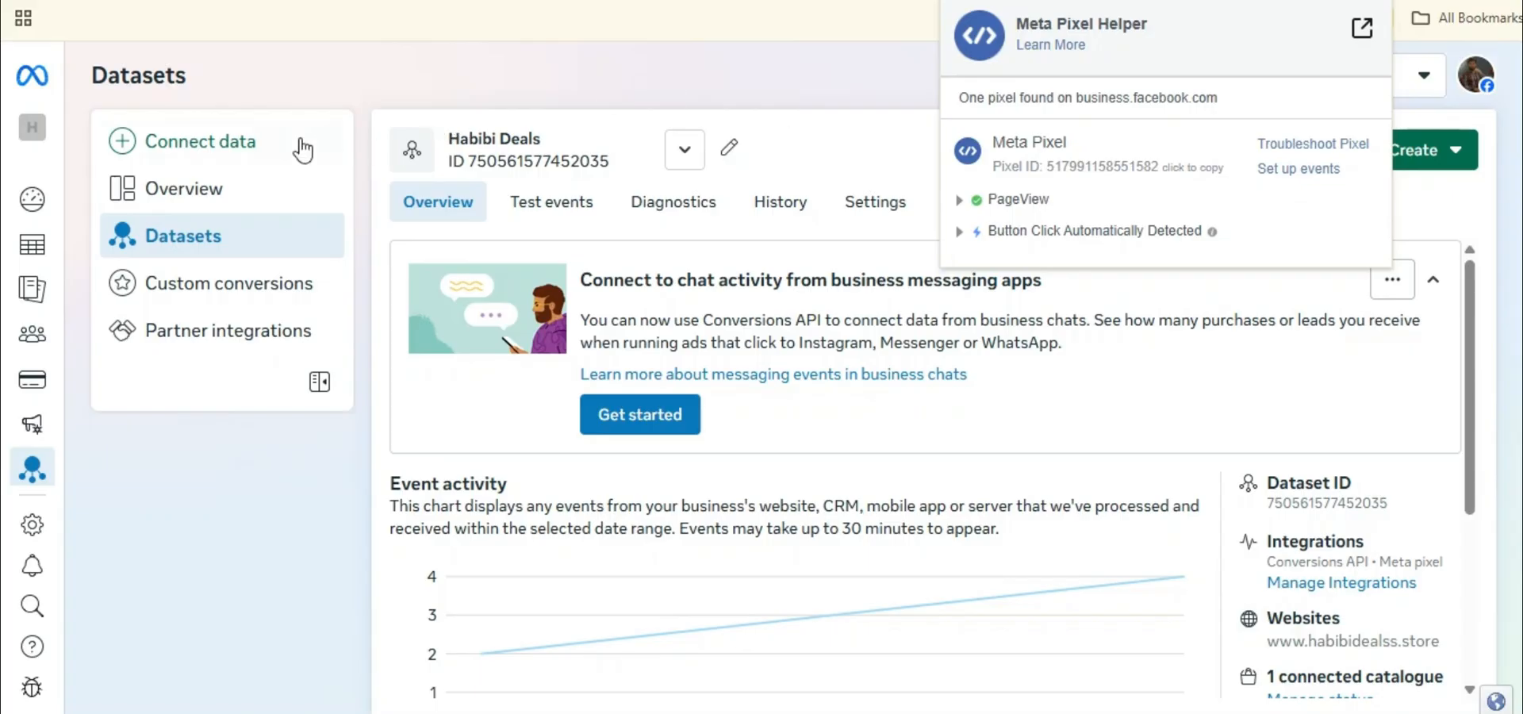
scroll(1273, 534, down, 2)
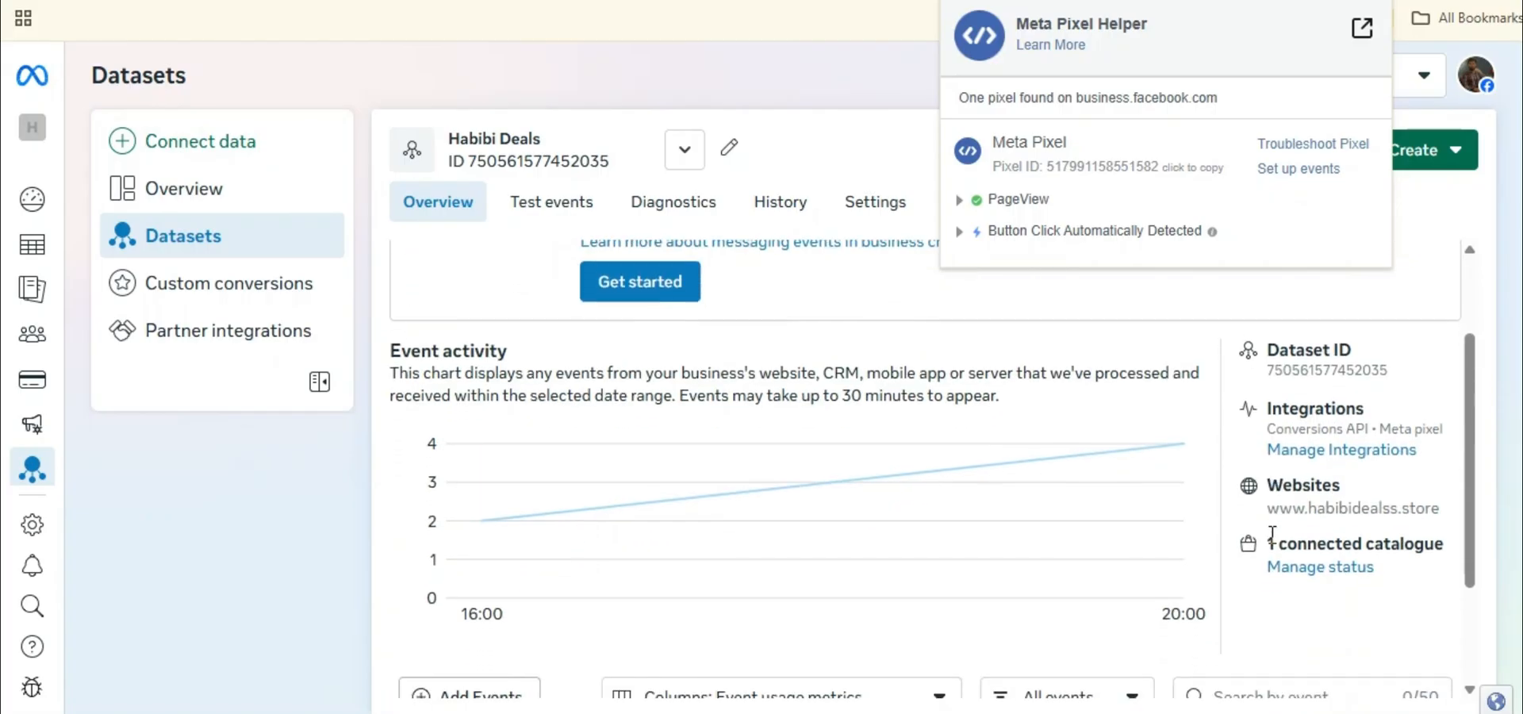
click(1326, 444)
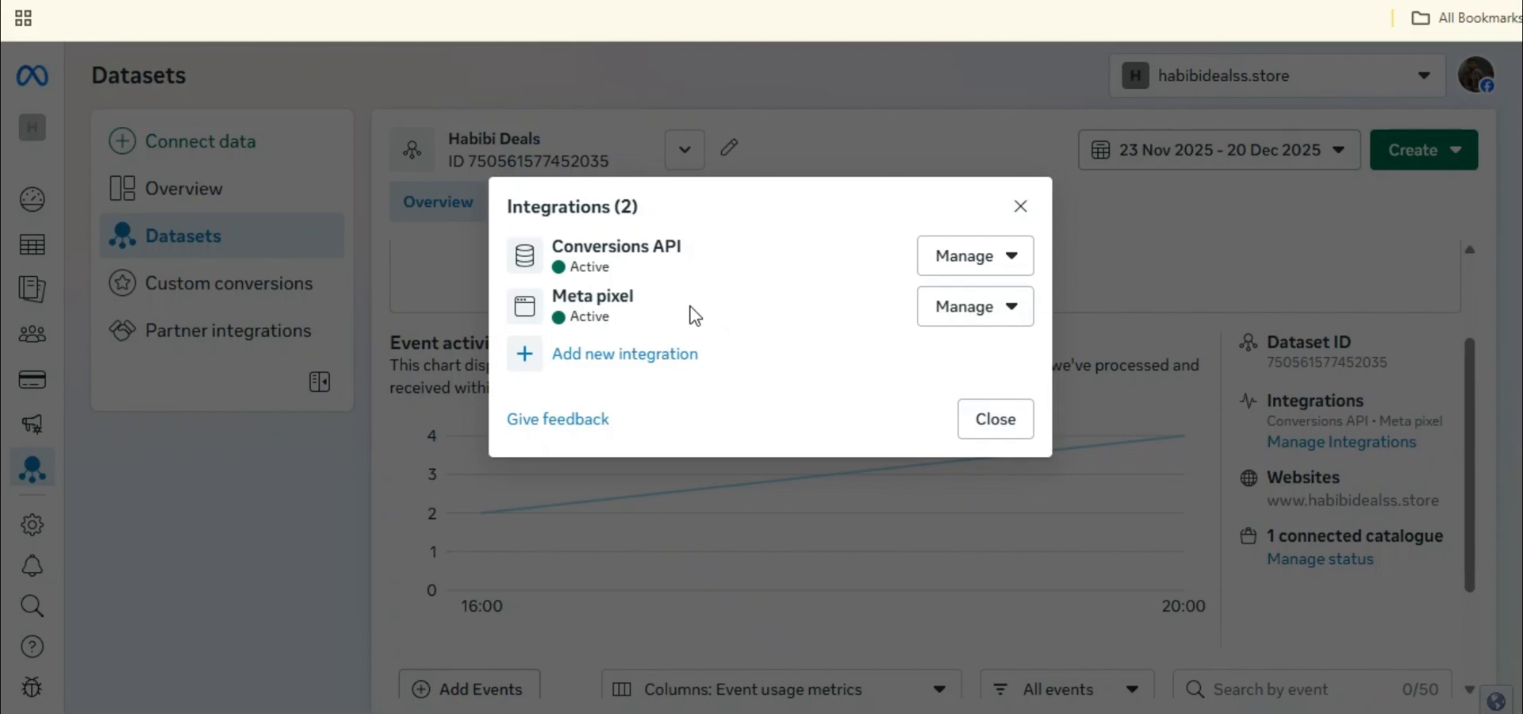
drag(549, 240, 644, 279)
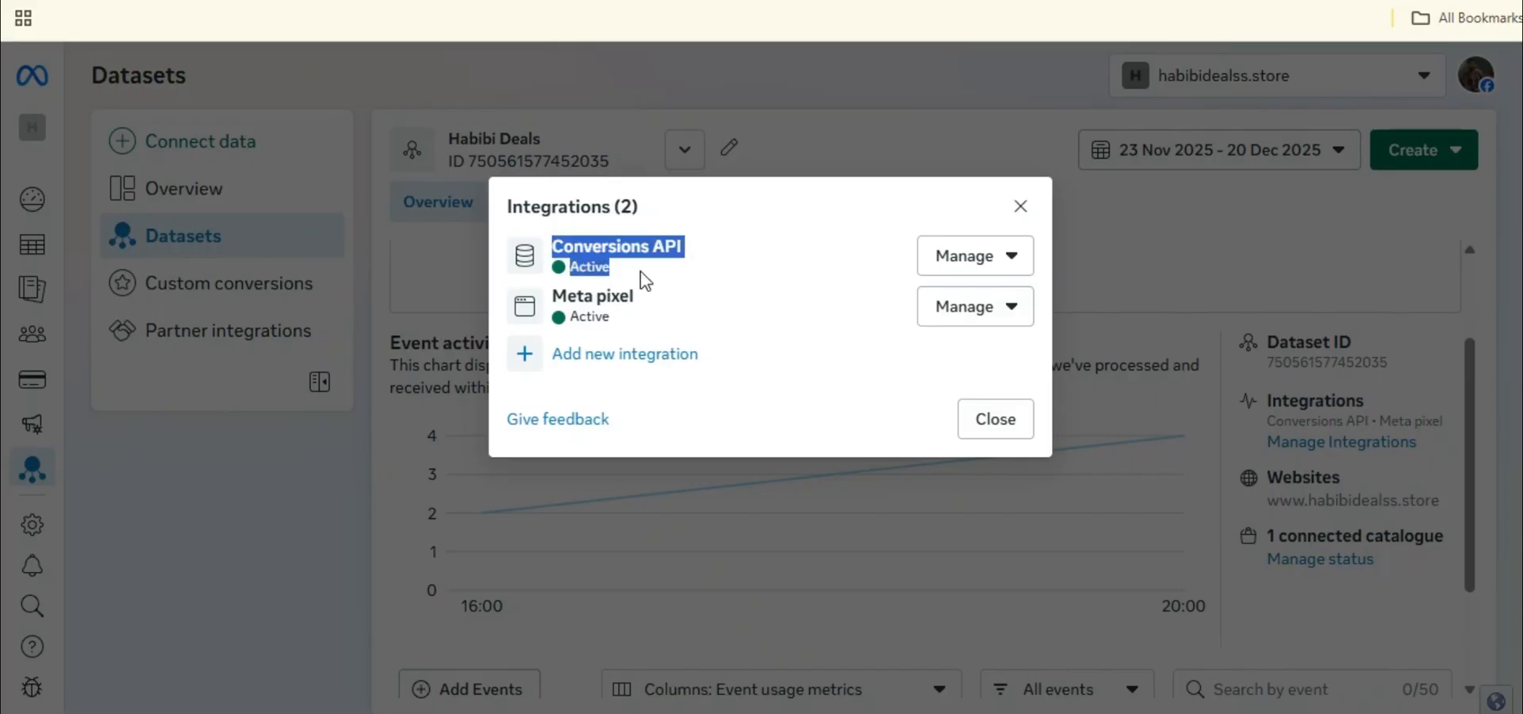
click(644, 279)
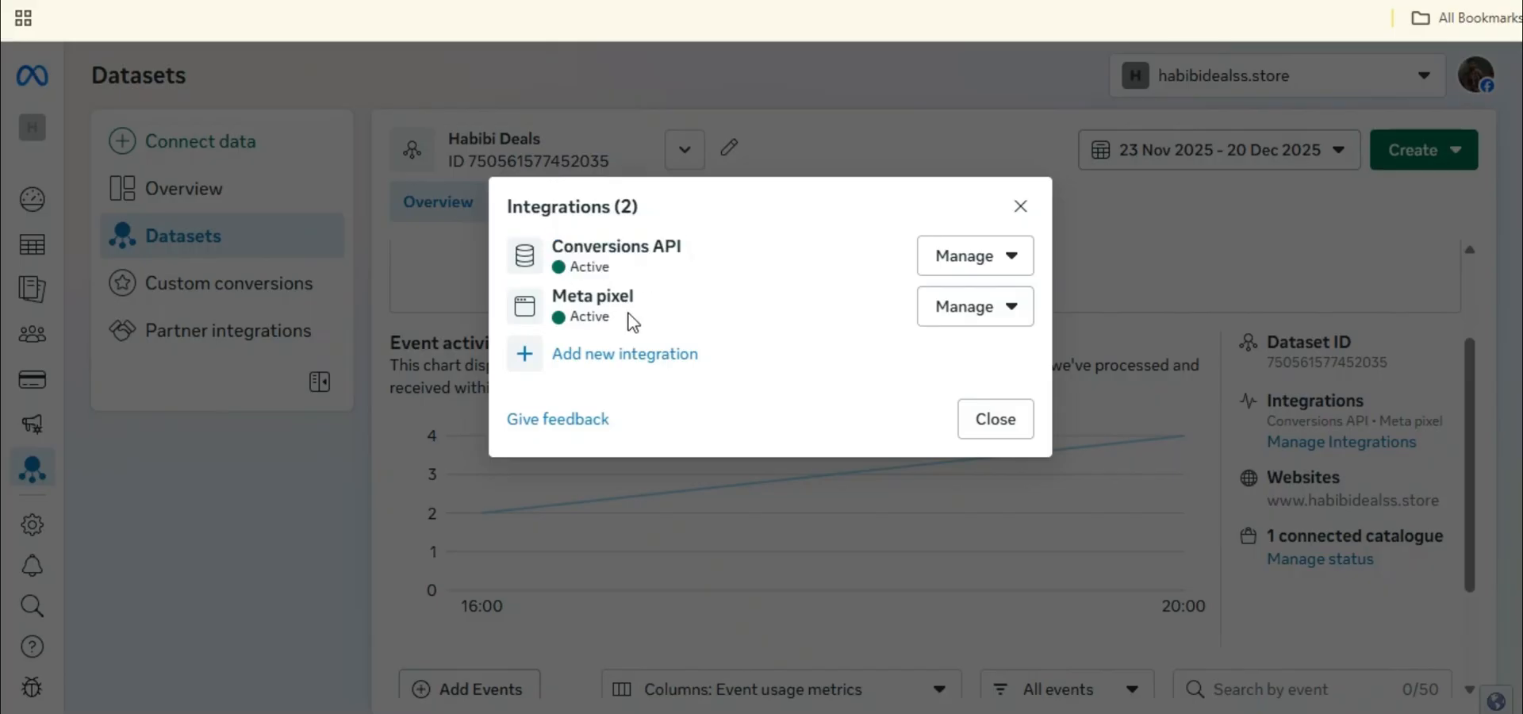